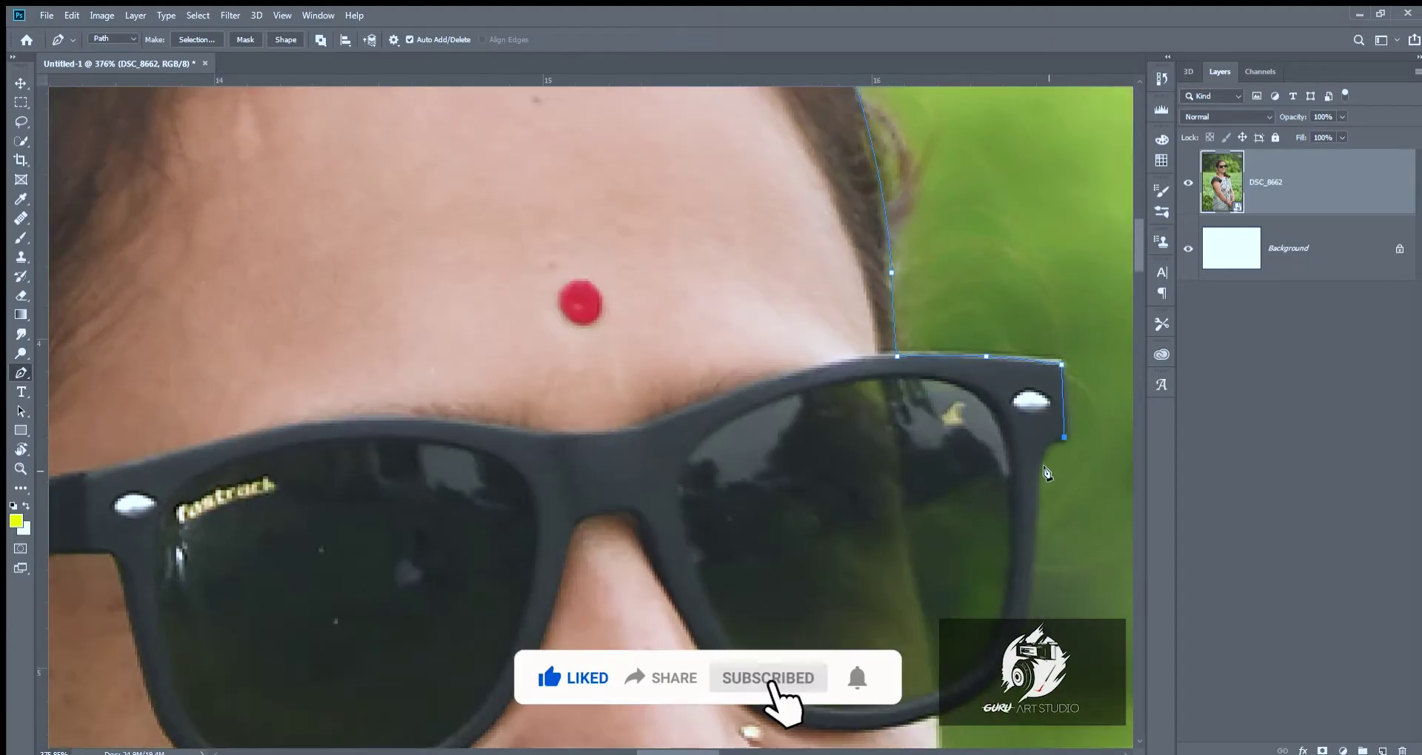
Trace a Pen path around the woman, down the sunglasses' right edge and along her face.
left_click(1036, 484)
left_click(1035, 537)
left_click(1037, 598)
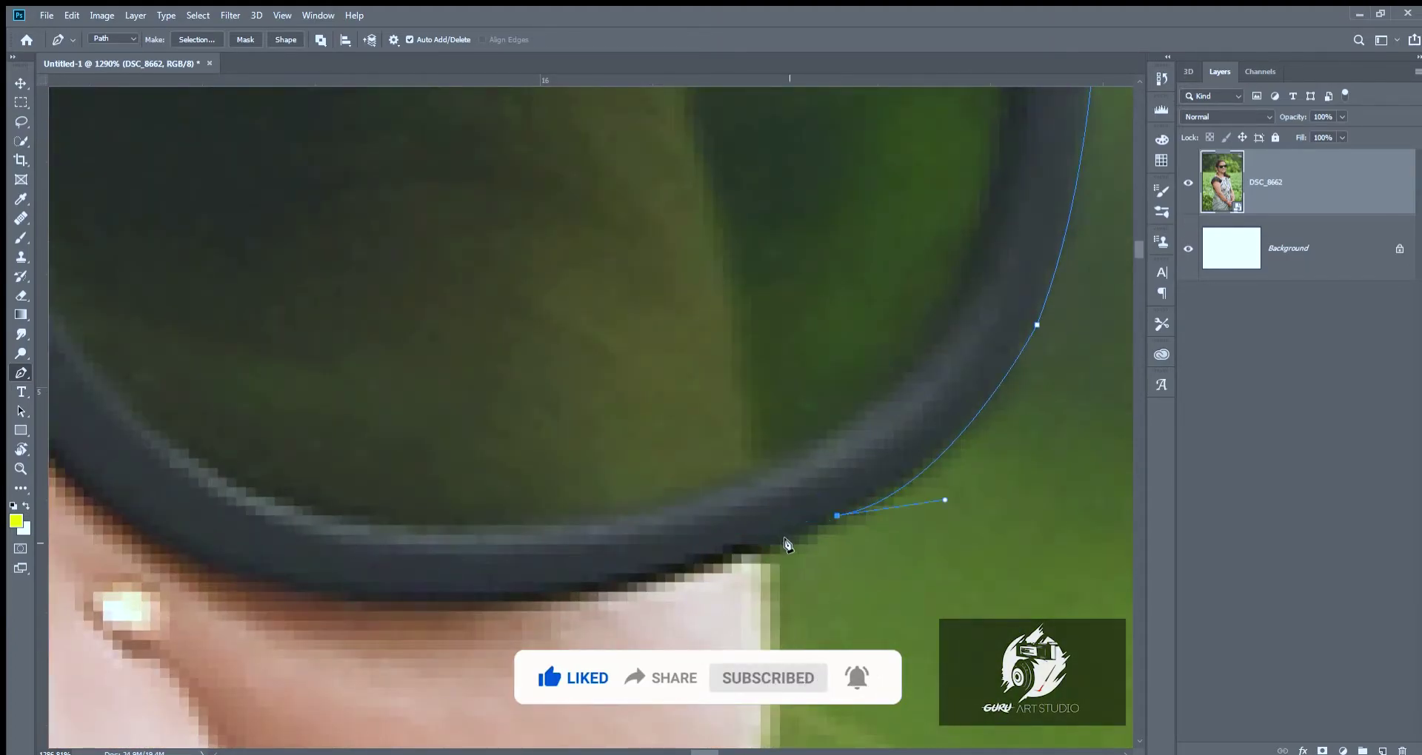
left_click(780, 534)
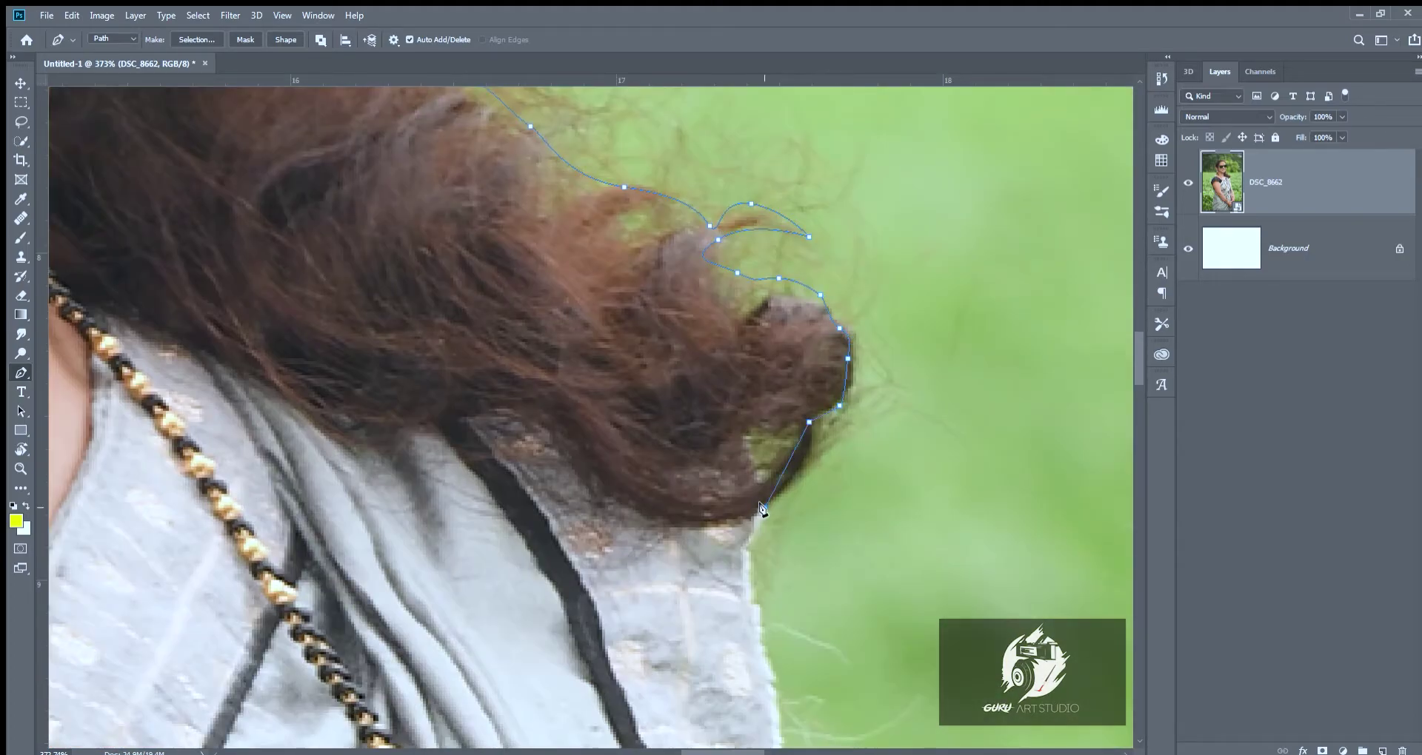
scroll(759, 507, "down", 5)
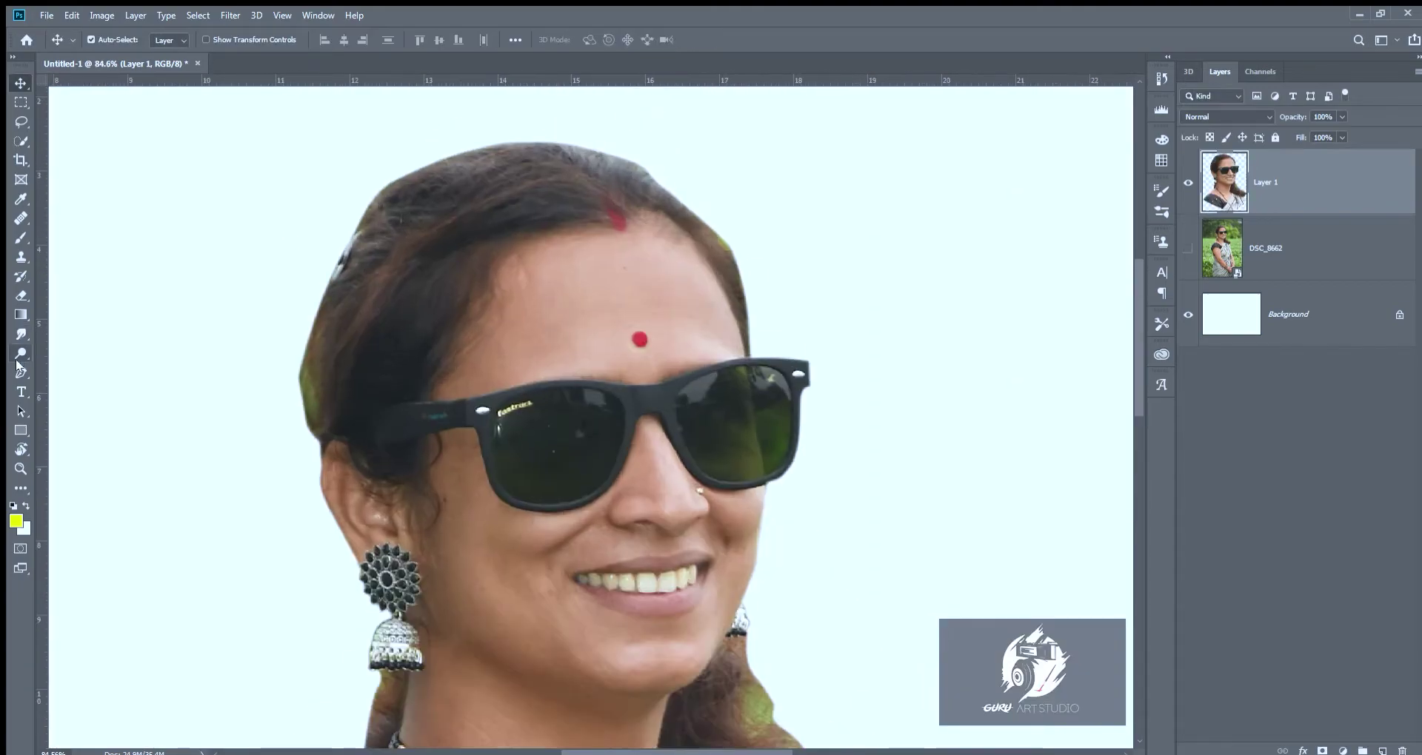
With Sample All Layers off, smudge the right lens reflections into darker green tones.
key("i")
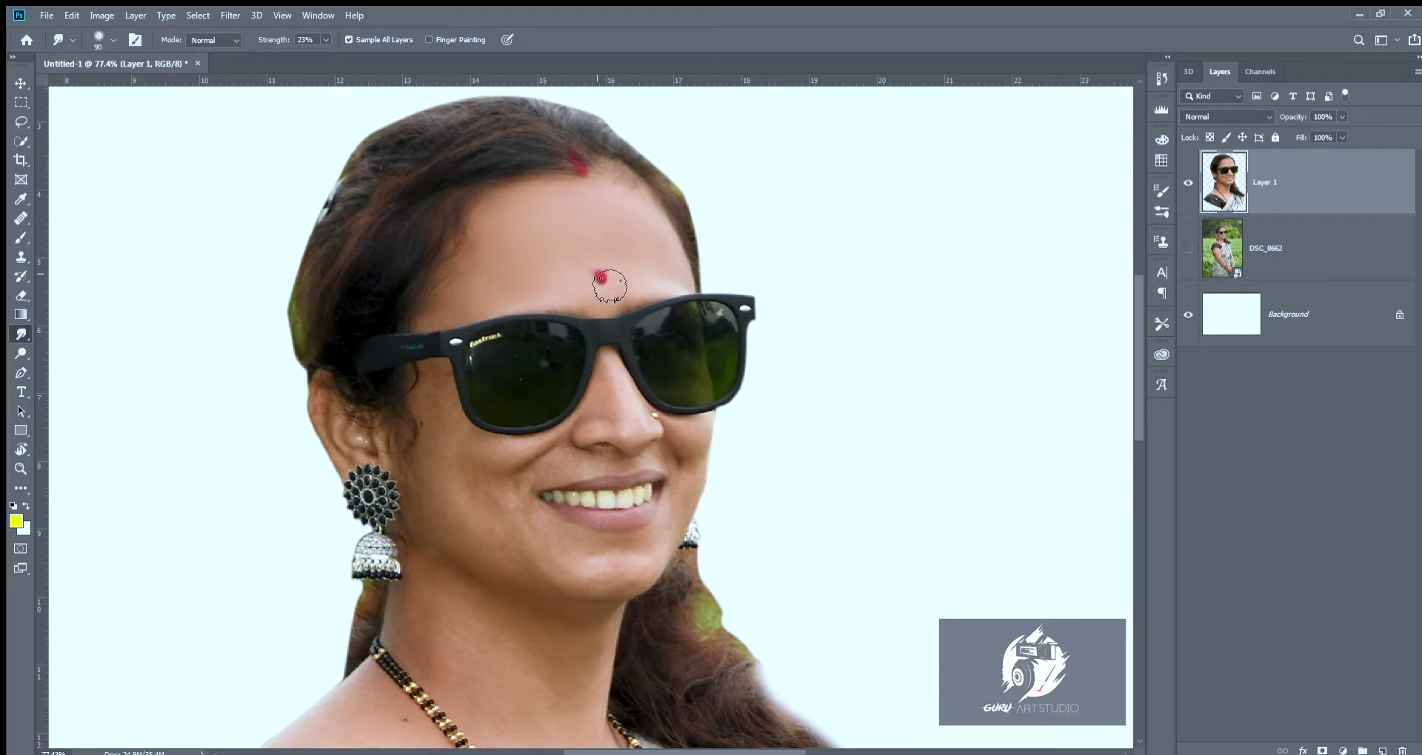
scroll(609, 285, "up", 3)
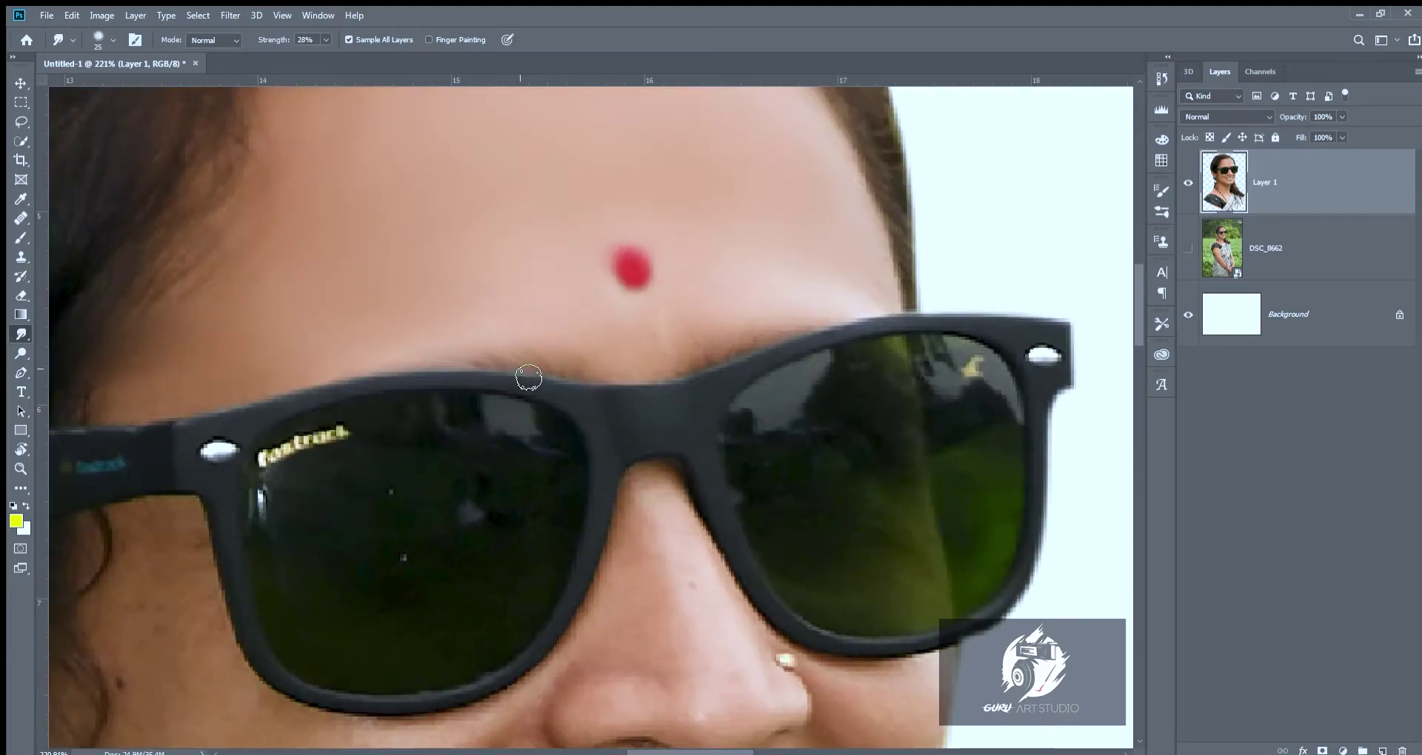
scroll(726, 345, "up", 1)
mouse_move(708, 406)
left_mouse_down()
mouse_move(882, 381)
mouse_move(768, 470)
mouse_move(1019, 457)
mouse_move(993, 416)
mouse_move(946, 400)
mouse_move(971, 594)
mouse_move(897, 388)
left_mouse_up()
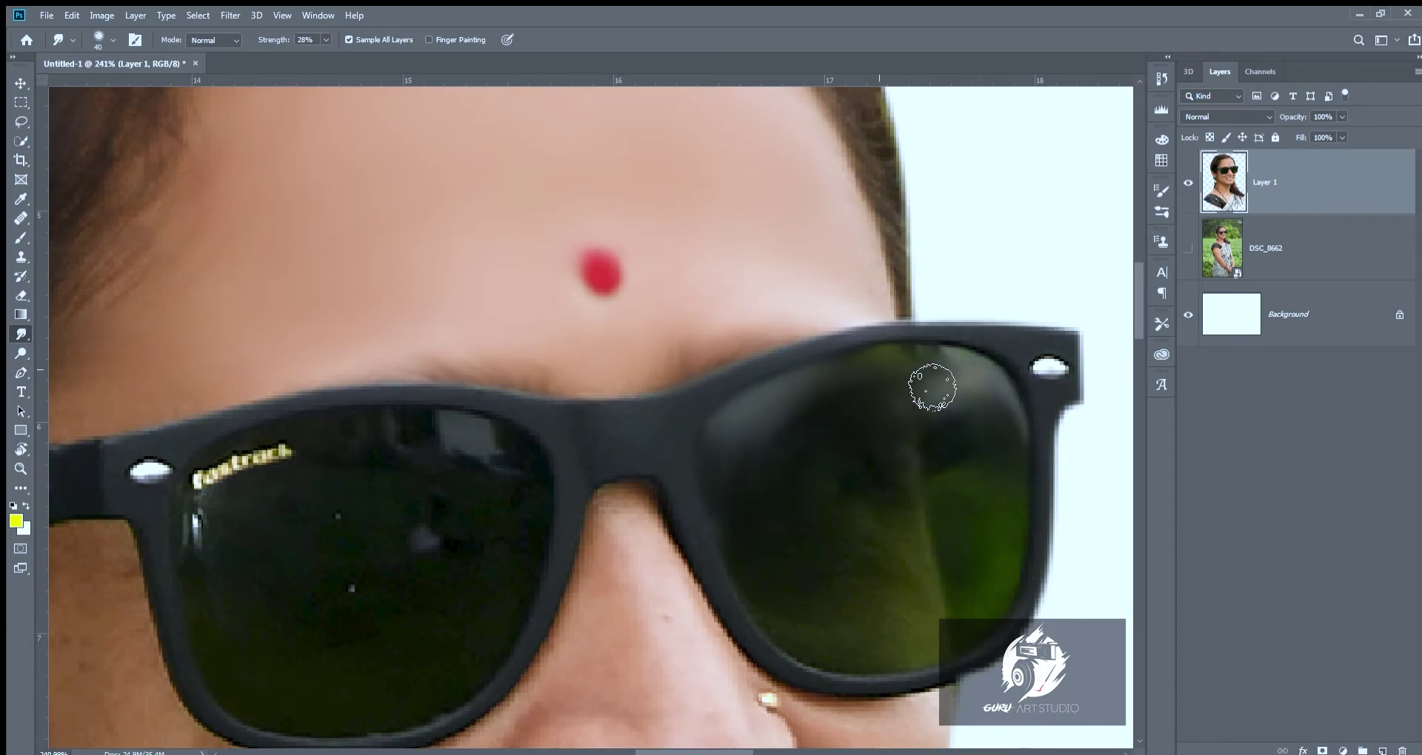
left_click(359, 38)
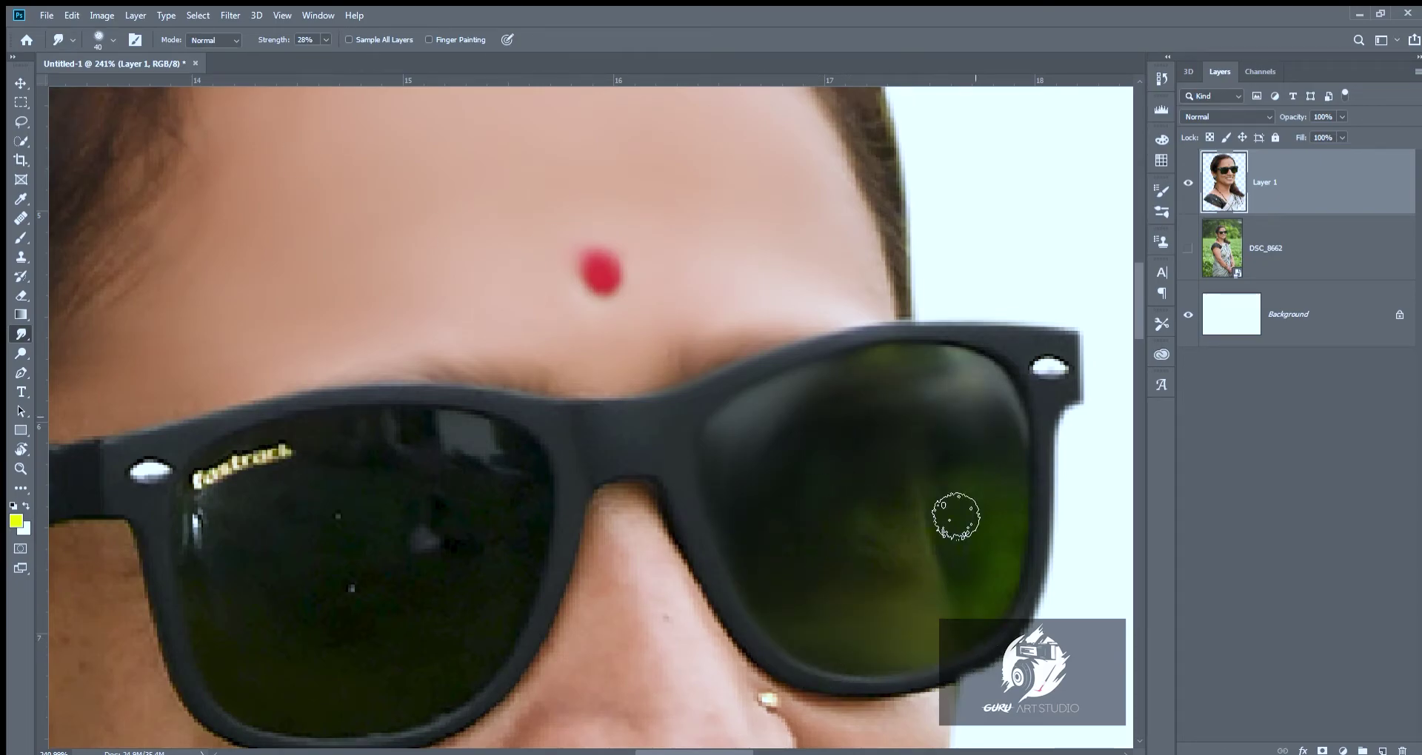
left_click_drag(992, 429, 994, 595)
scroll(928, 368, "down", 3)
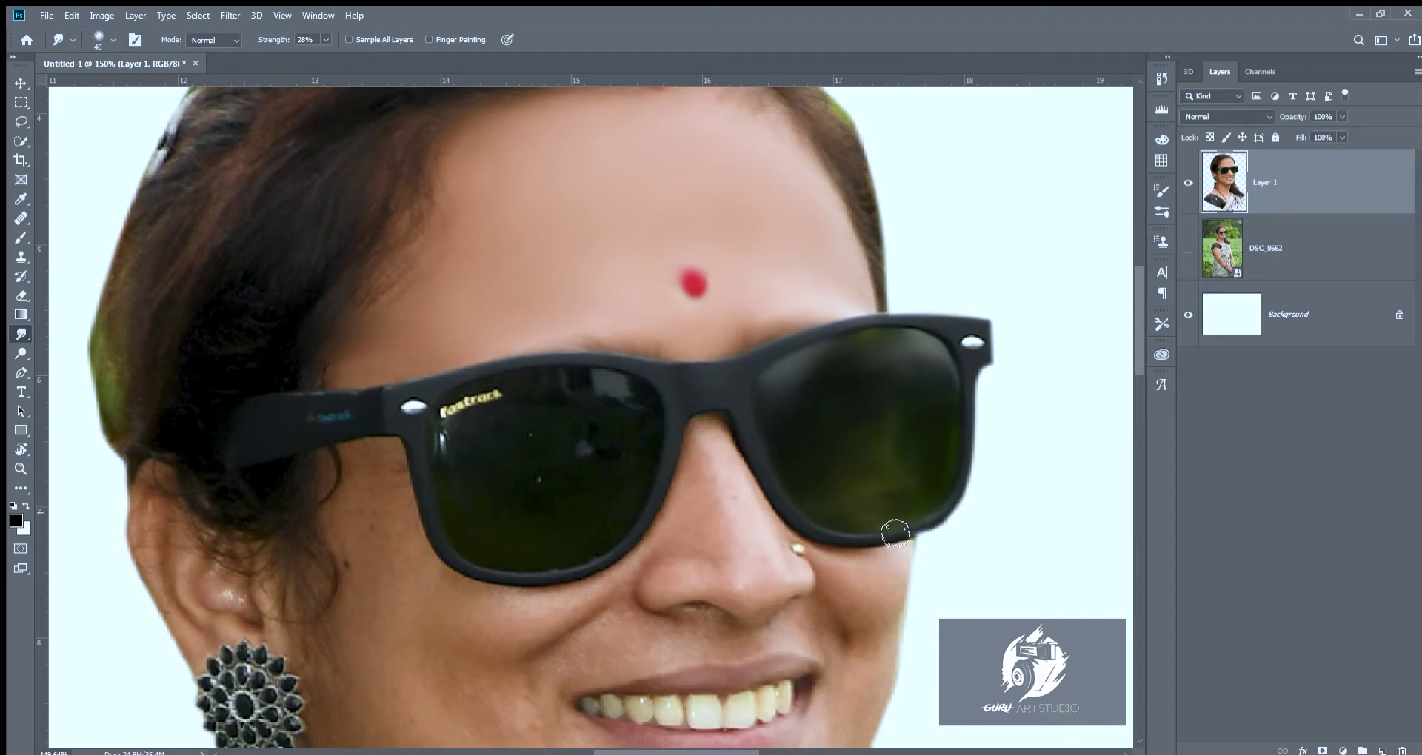
scroll(800, 551, "up", 5)
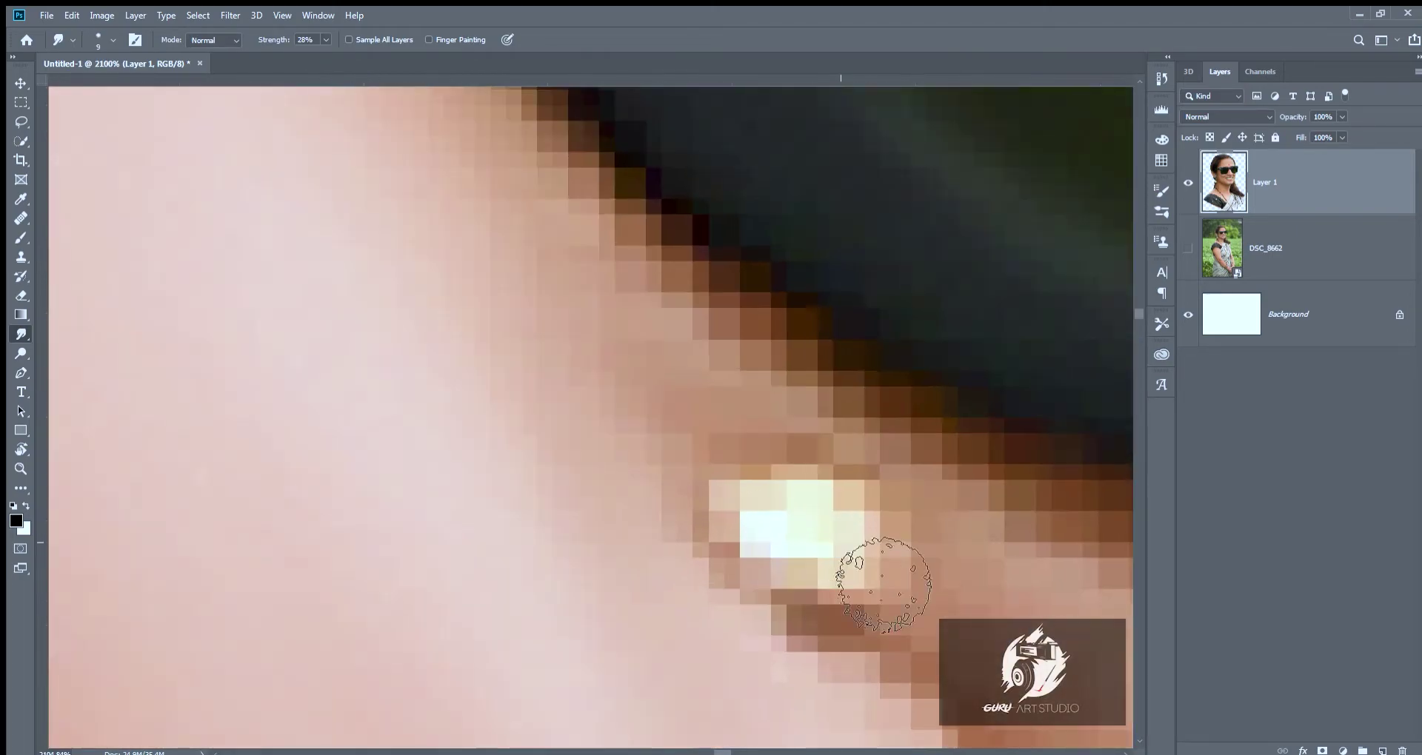
Set Smudge strength to 57% and smooth away the ear's glossy highlights and texture.
key("bracketleft")
key("bracketleft")
key("bracketleft")
key("5")
key("7")
scroll(630, 340, "down", 1)
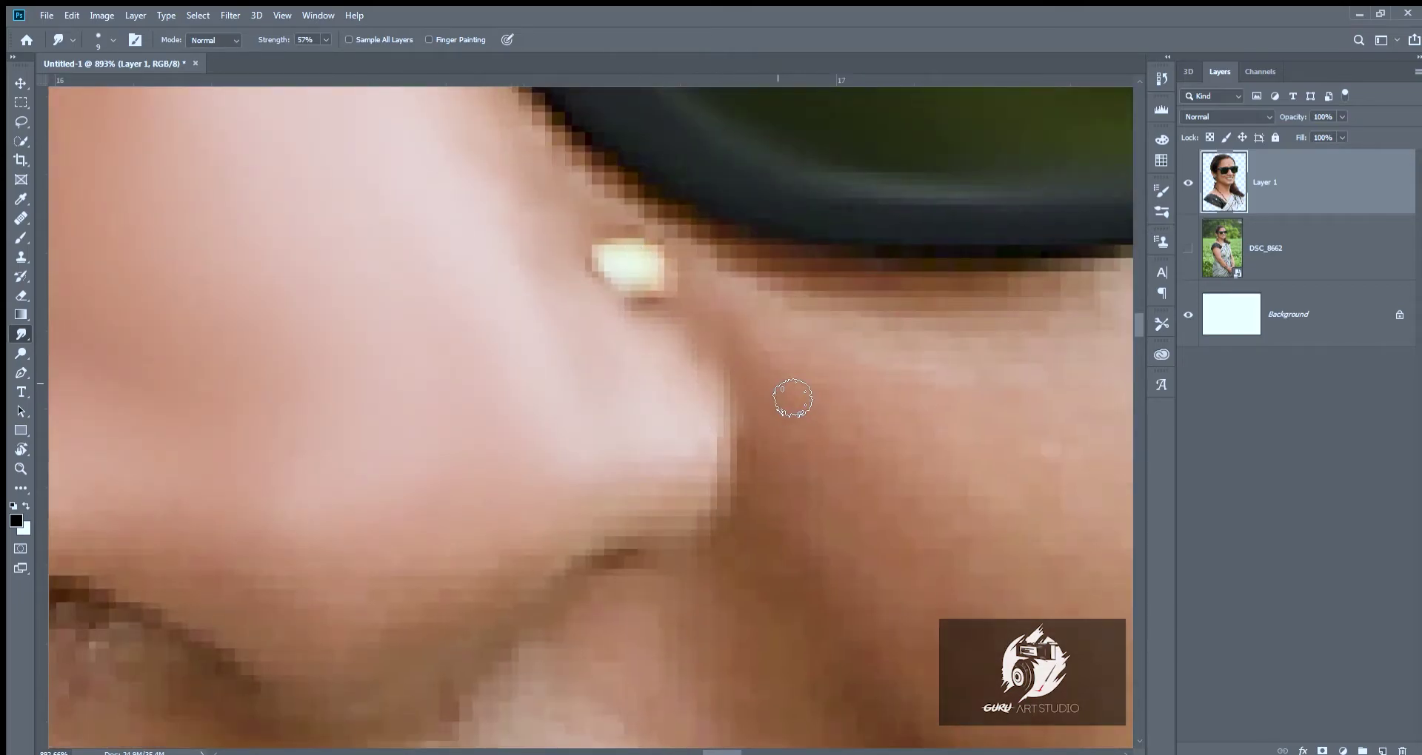
key("bracketright")
key("bracketright")
key("bracketright")
scroll(1056, 387, "down", 3)
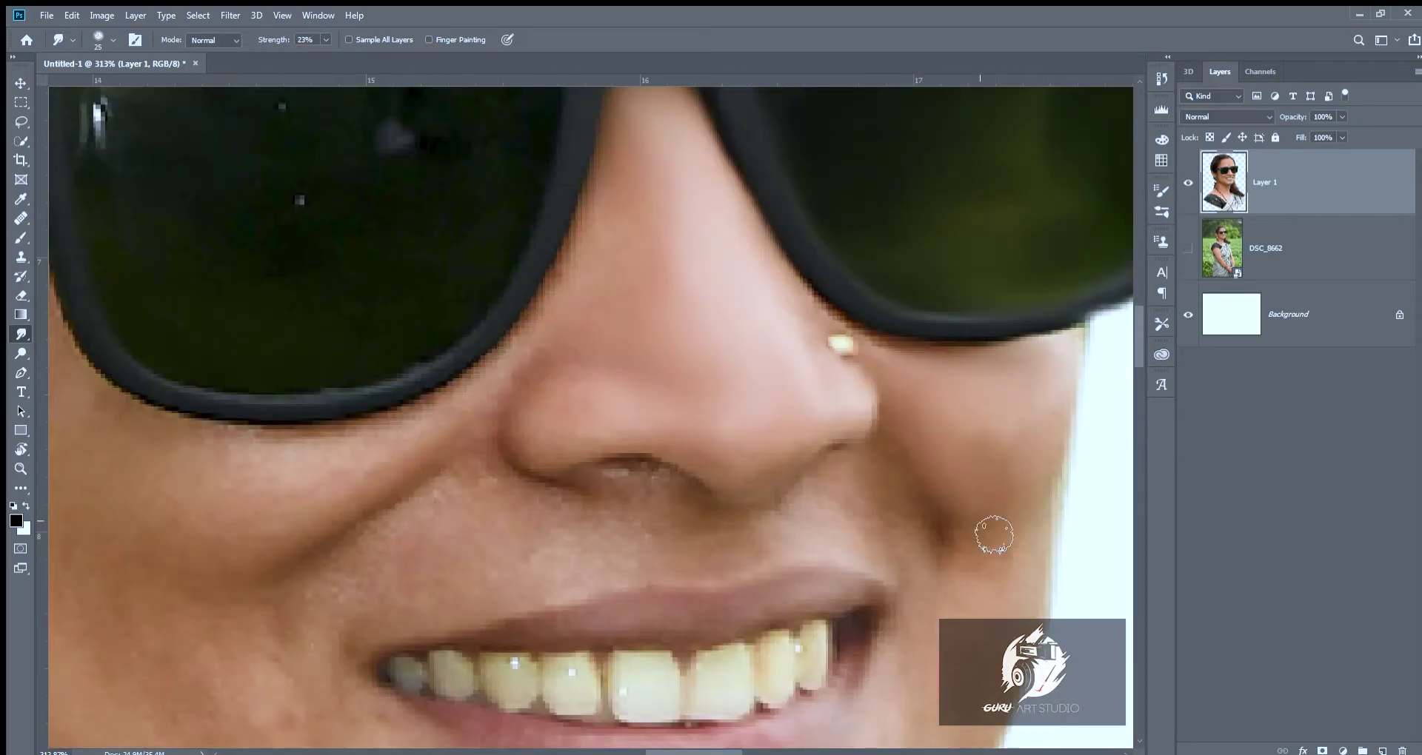
scroll(857, 537, "down", 1)
left_click_drag(209, 346, 374, 174)
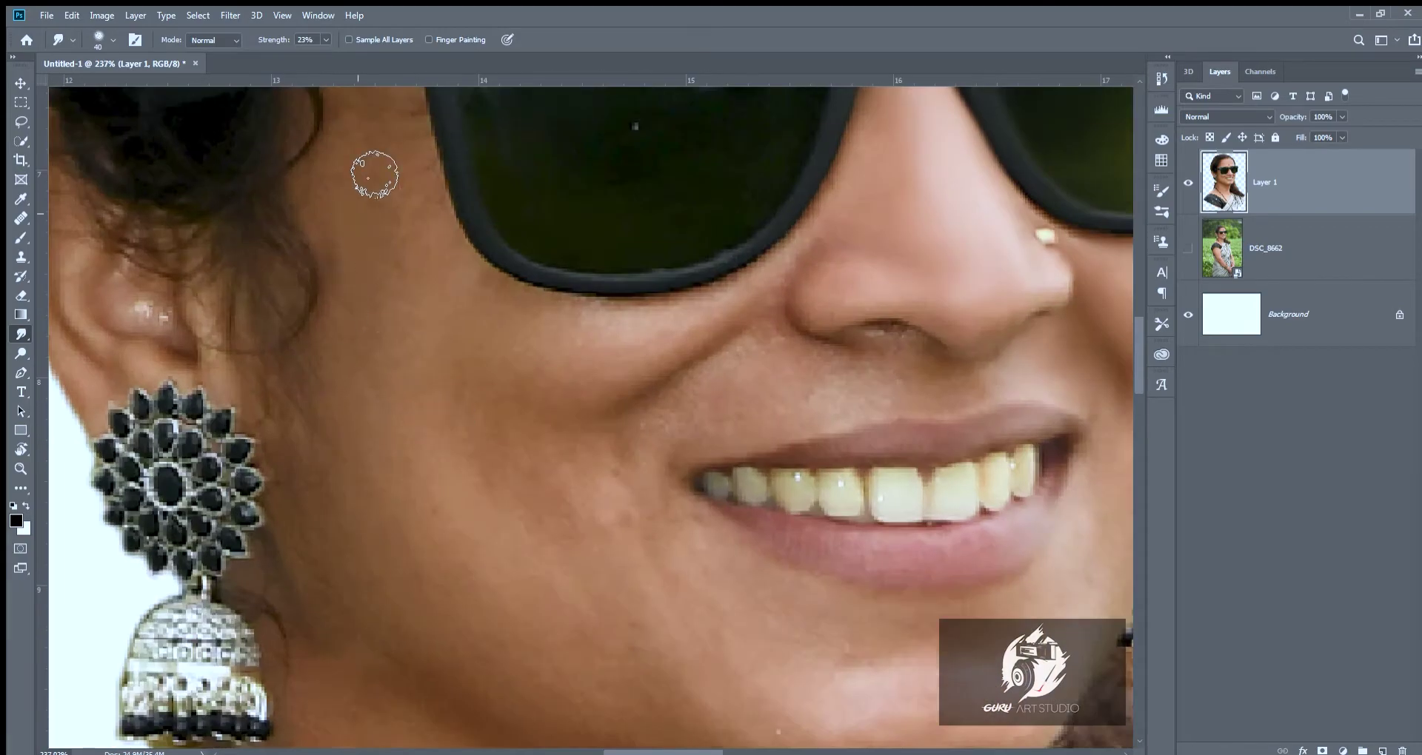
scroll(741, 378, "down", 2)
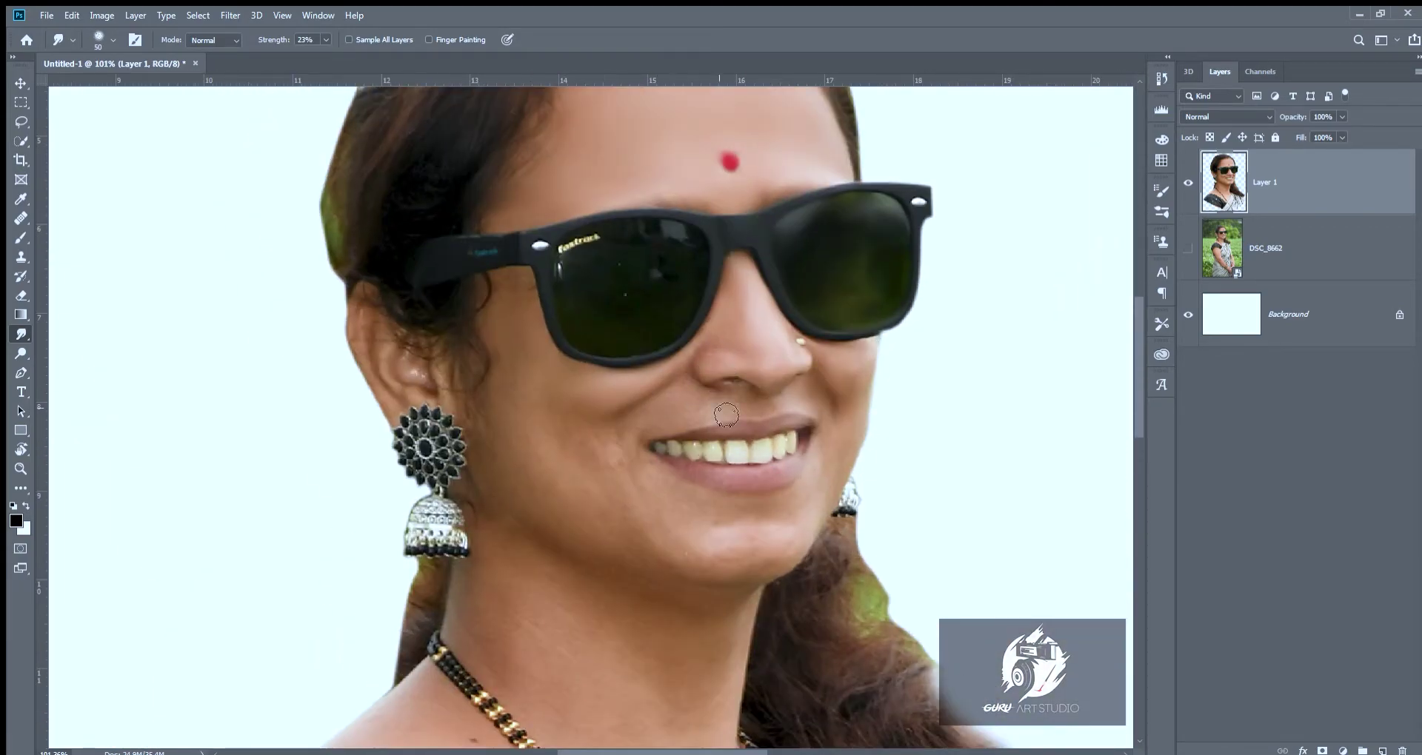
key("bracketleft")
key("bracketleft")
key("bracketleft")
scroll(390, 331, "up", 3)
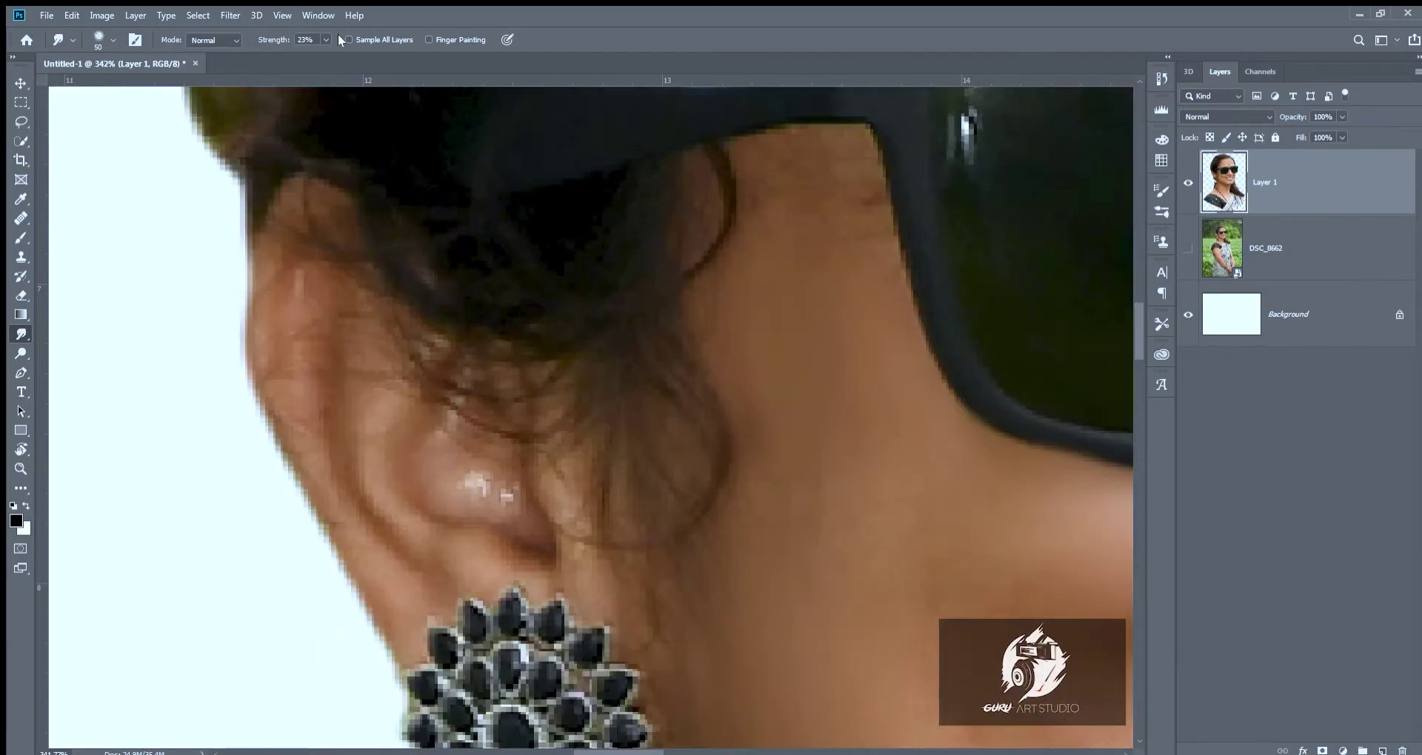
mouse_move(308, 274)
left_mouse_down()
mouse_move(373, 593)
mouse_move(548, 533)
mouse_move(730, 191)
mouse_move(585, 236)
left_mouse_up()
Smudge the earring's gems into soft paint with a 20 px brush.
scroll(598, 397, "down", 2)
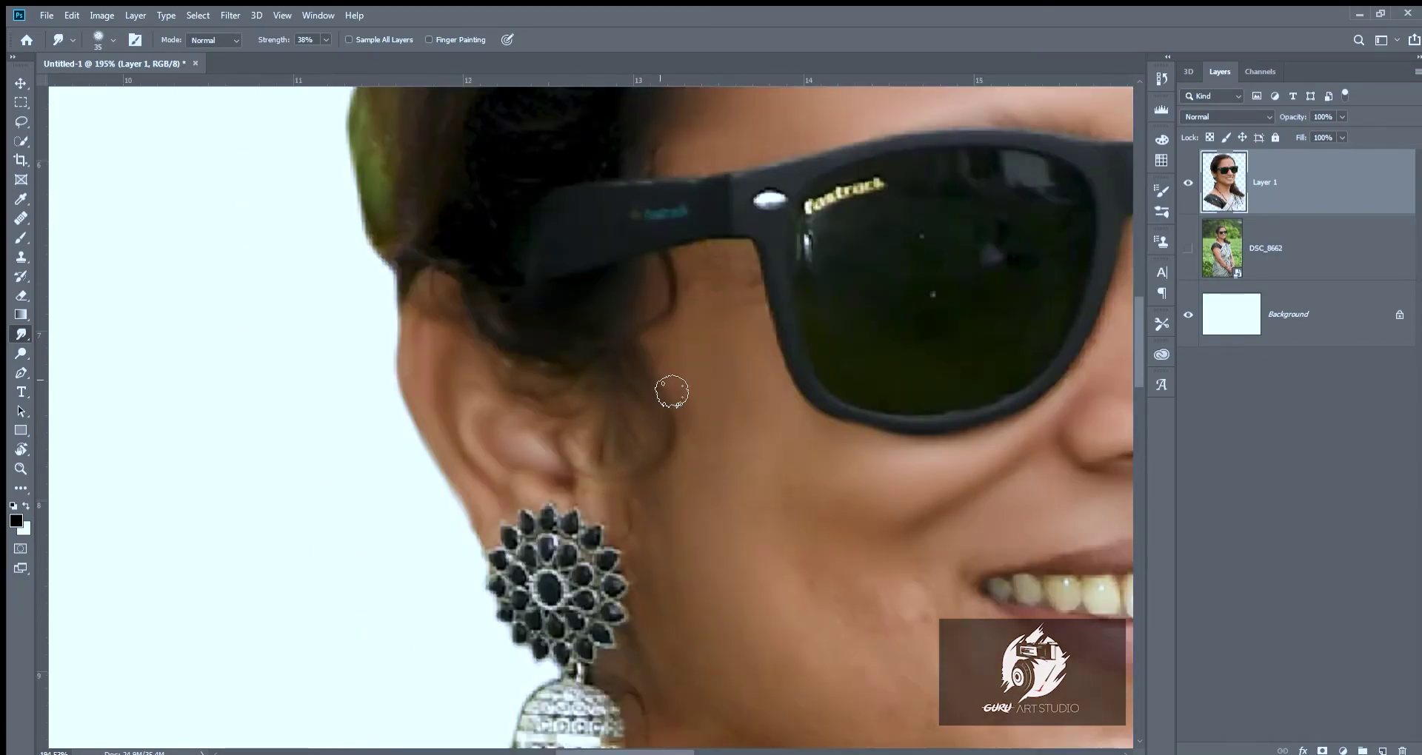
key("bracketright")
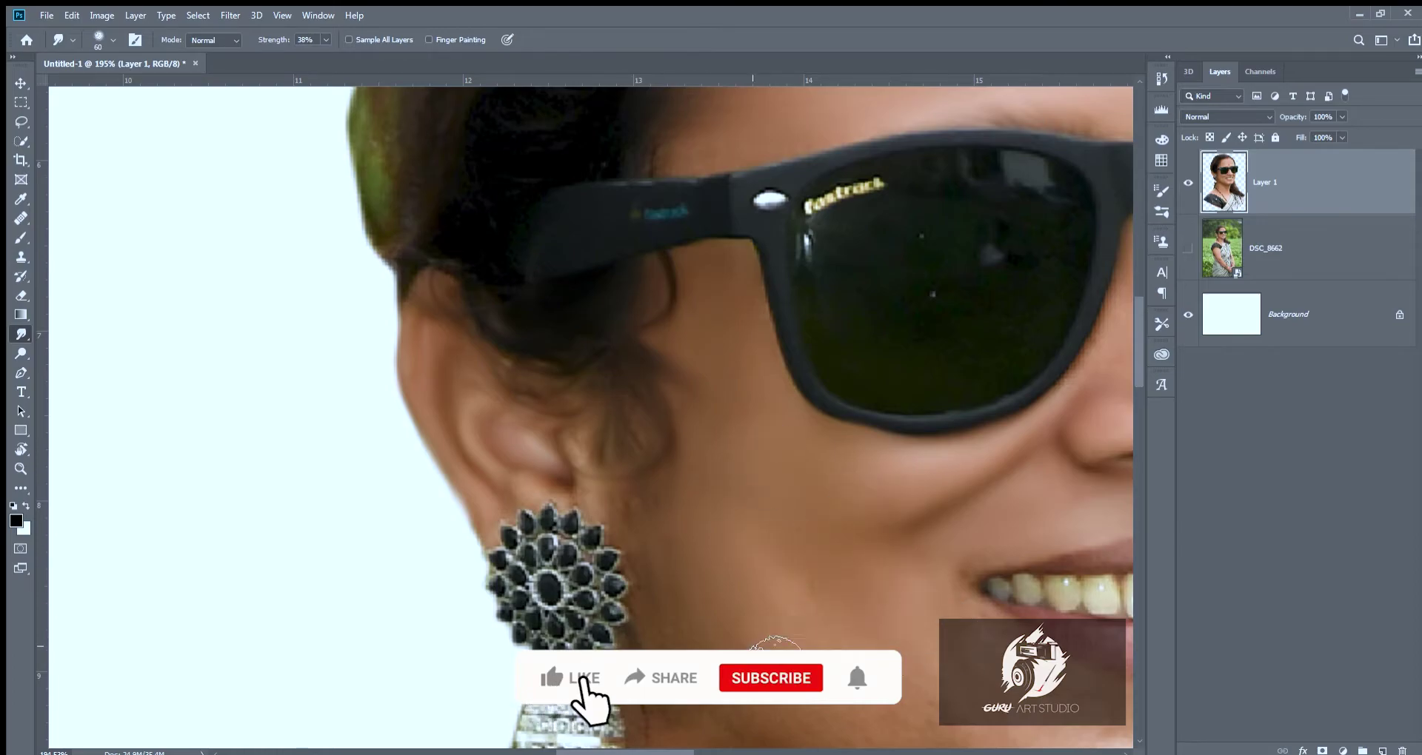
scroll(536, 561, "up", 2)
key("bracketleft")
key("bracketleft")
key("bracketleft")
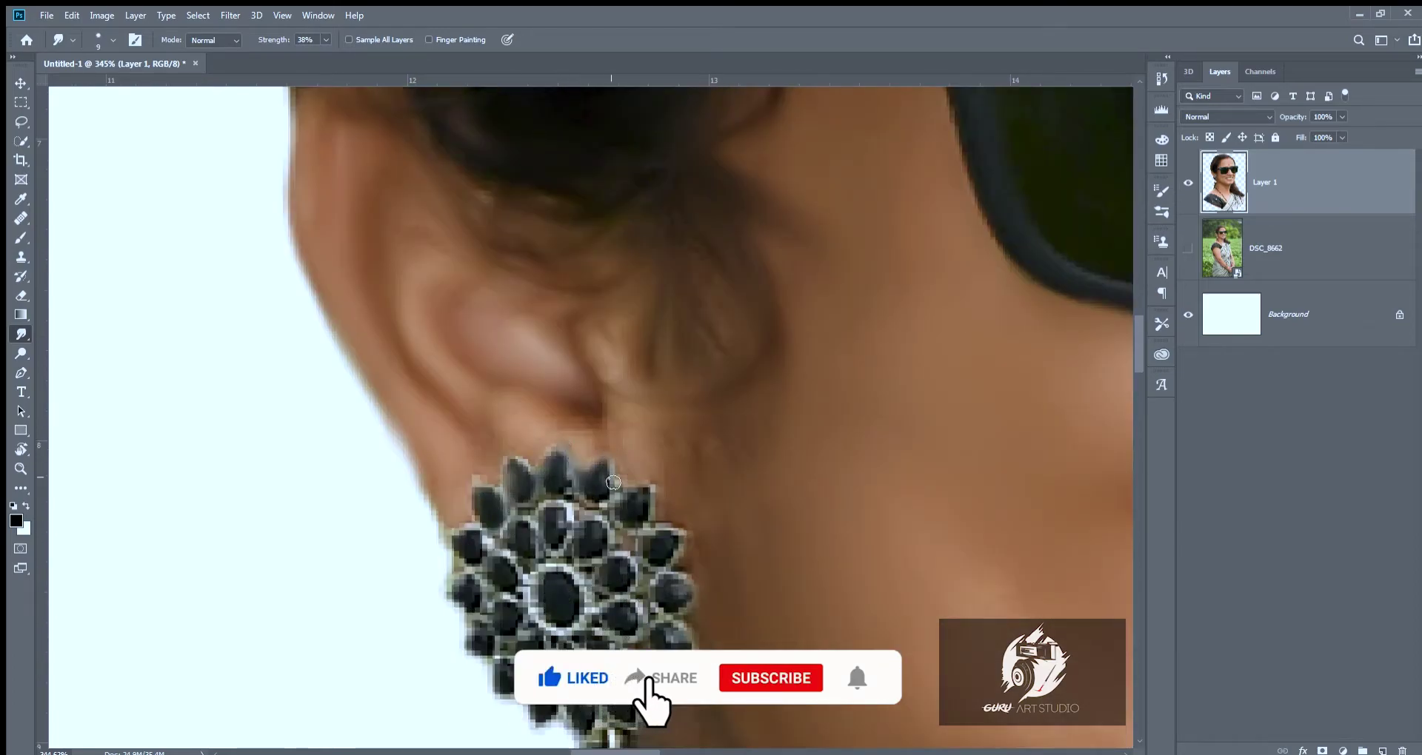
key("bracketright")
key("bracketright")
mouse_move(522, 574)
left_mouse_down()
mouse_move(593, 600)
mouse_move(631, 575)
mouse_move(474, 474)
mouse_move(463, 571)
mouse_move(541, 655)
mouse_move(511, 693)
left_mouse_up()
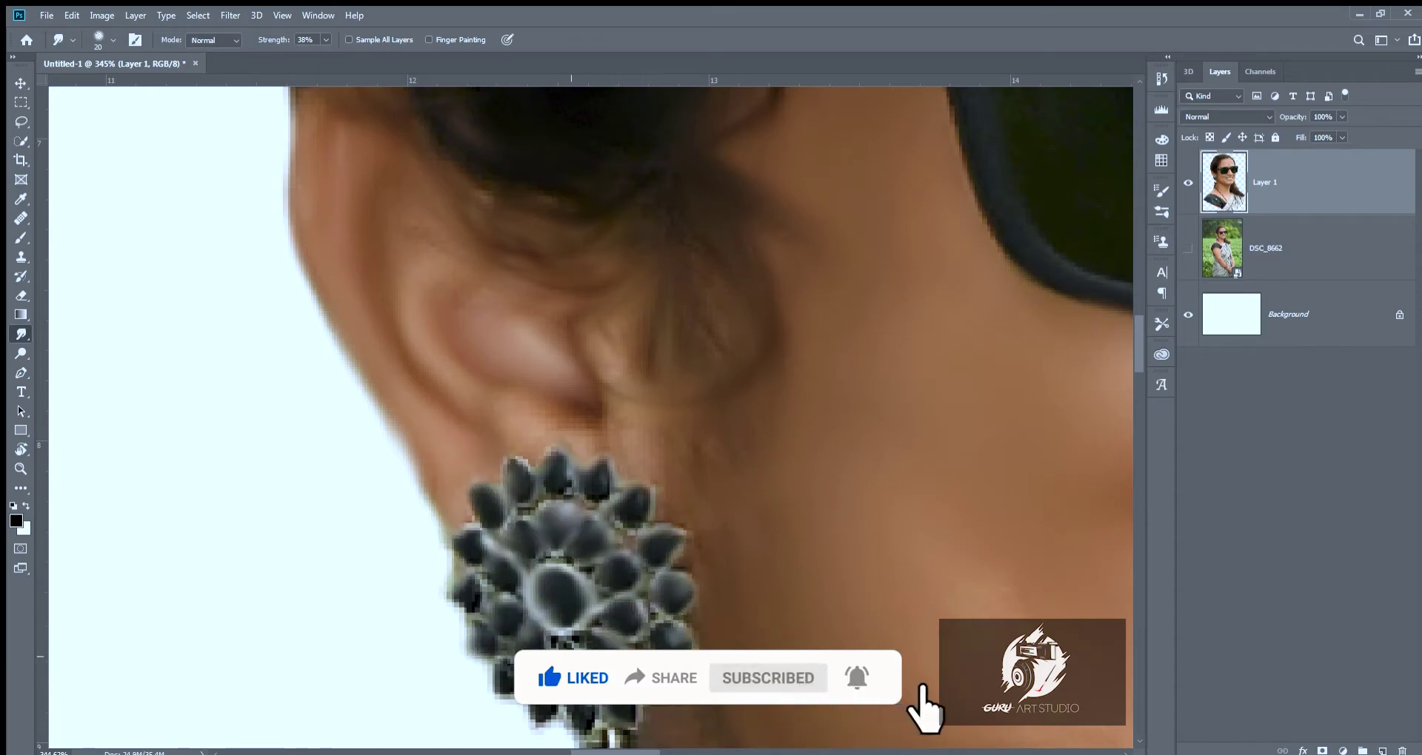
Lower Smudge strength to 20% and soften the left lens highlight with a 90 px brush.
scroll(593, 578, "down", 2)
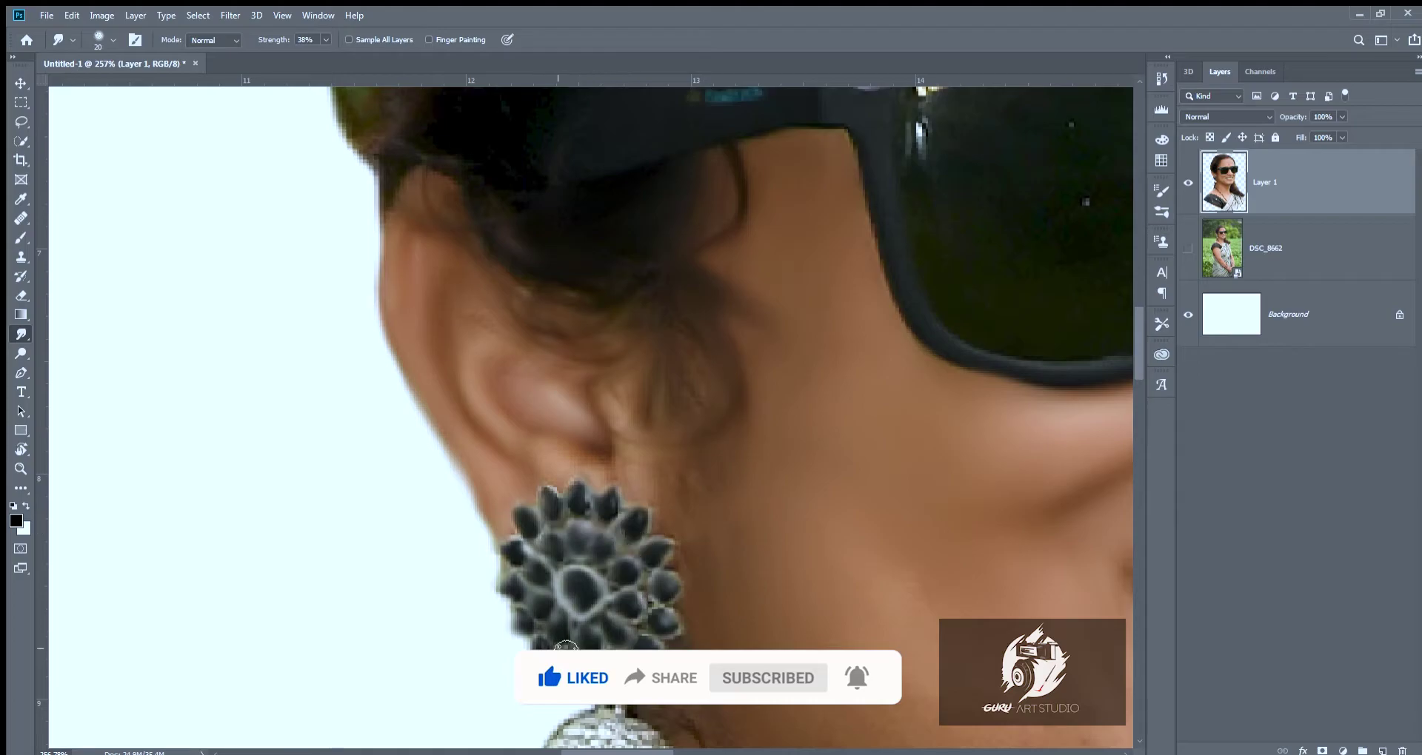
scroll(577, 651, "down", 5)
scroll(651, 663, "up", 3)
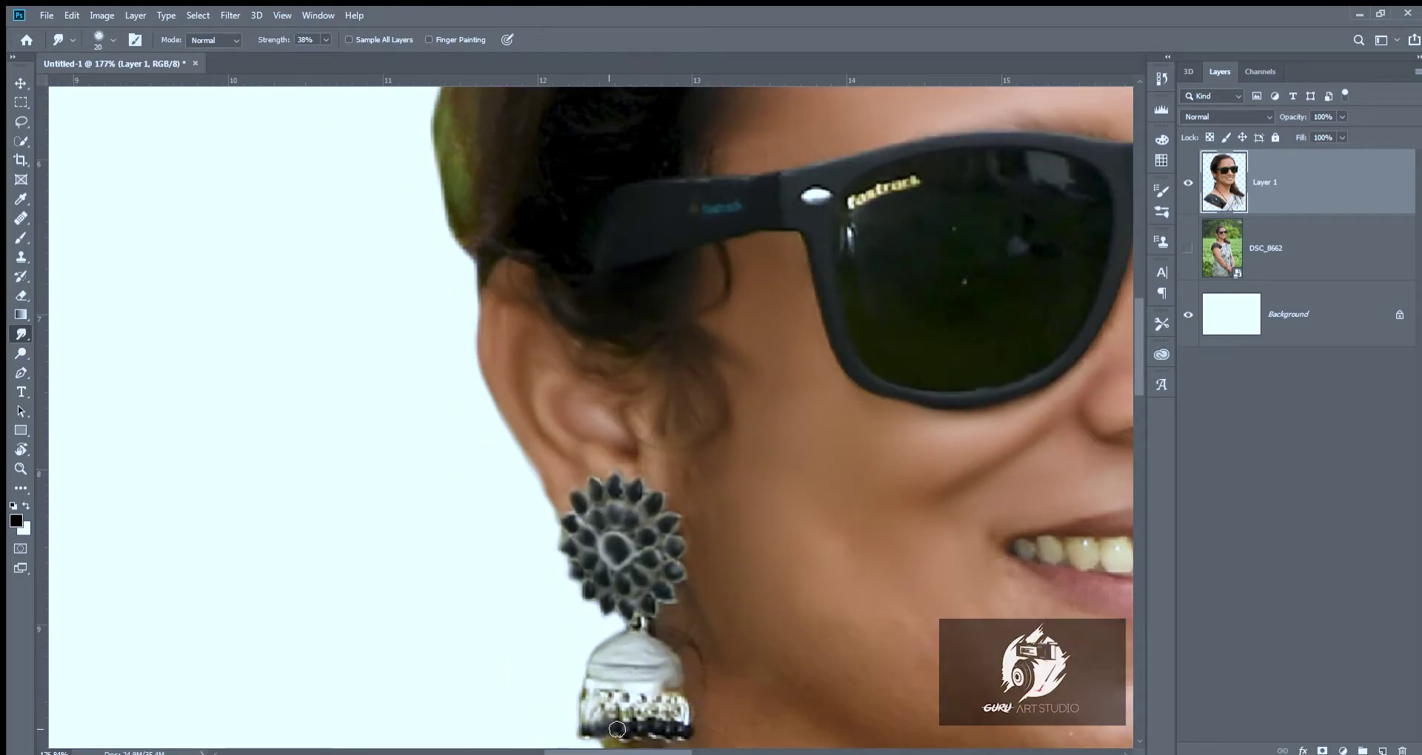
scroll(652, 699, "down", 2)
scroll(724, 469, "up", 2)
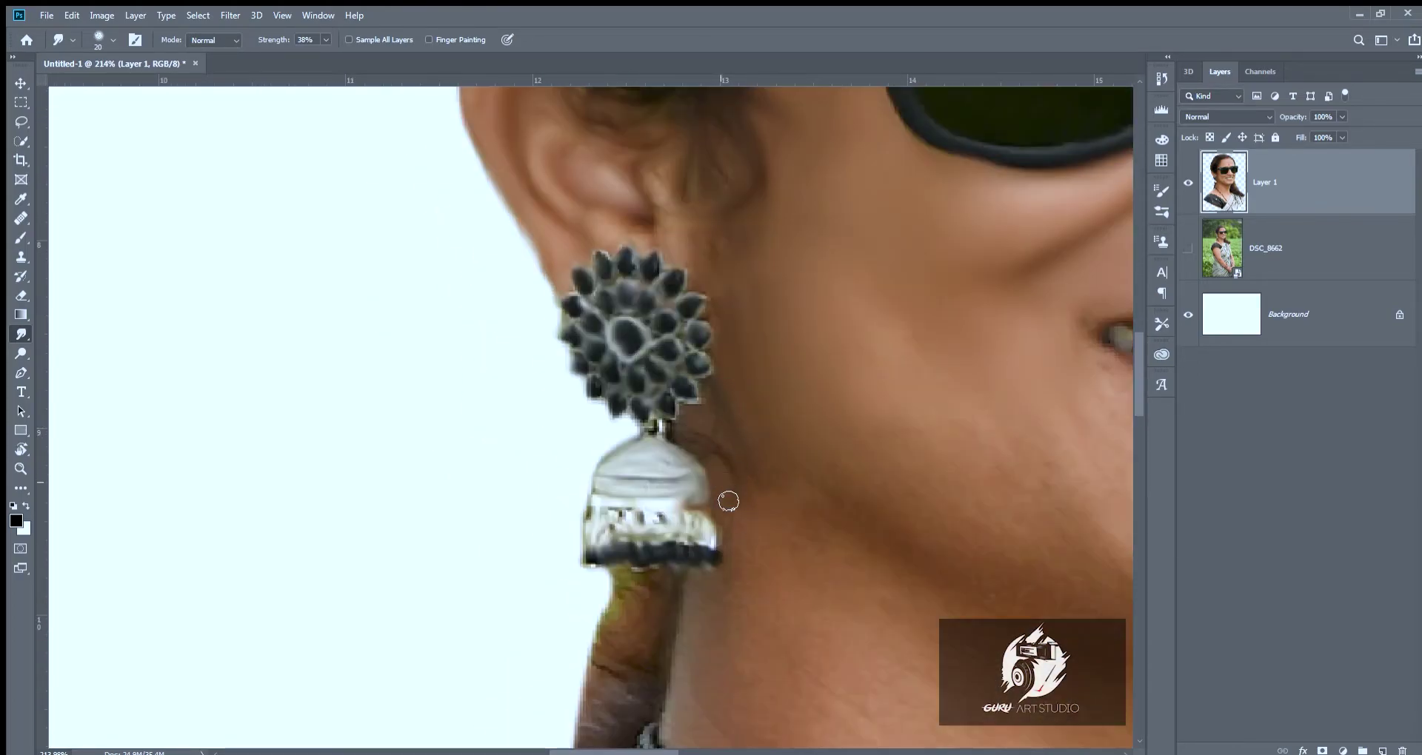
scroll(723, 470, "down", 2)
key("bracketright")
key("bracketright")
key("bracketright")
scroll(943, 389, "down", 2)
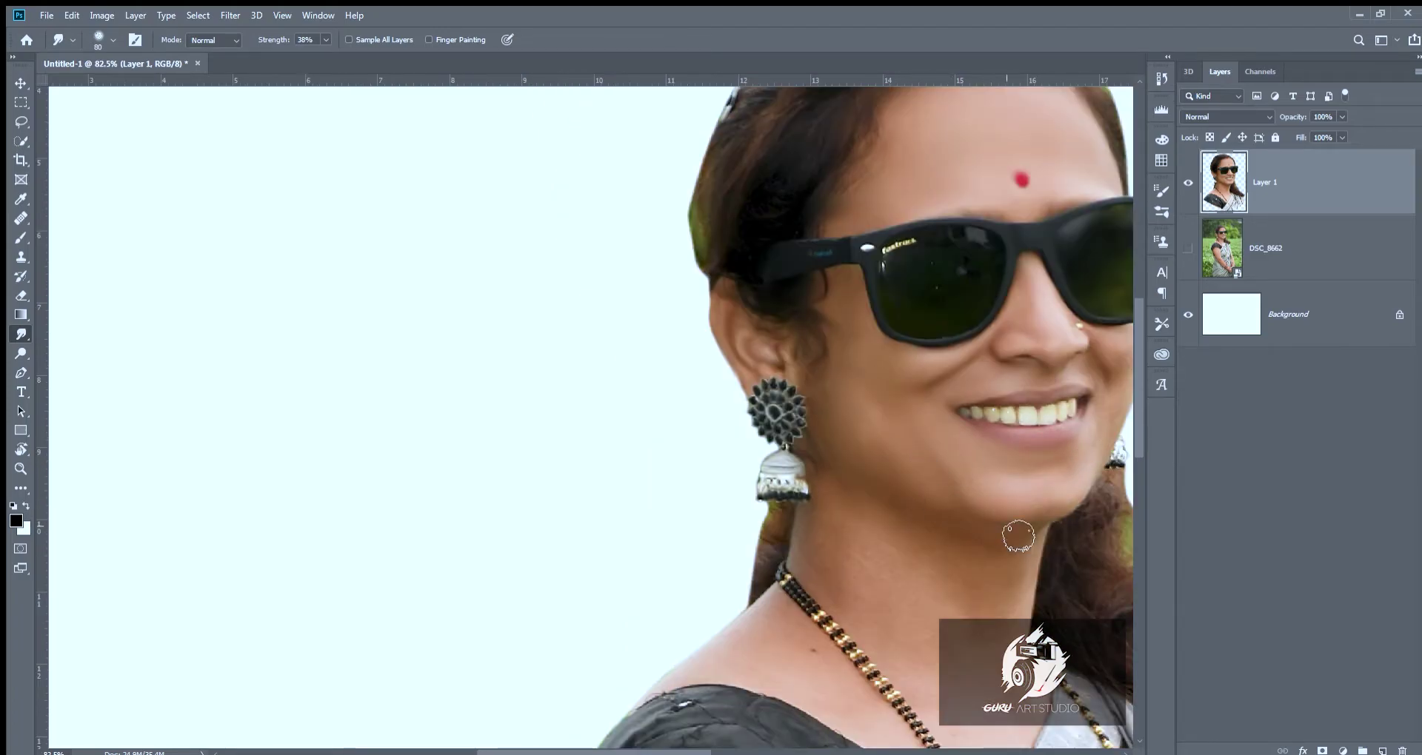
left_click_drag(261, 37, 252, 37)
key("bracketright")
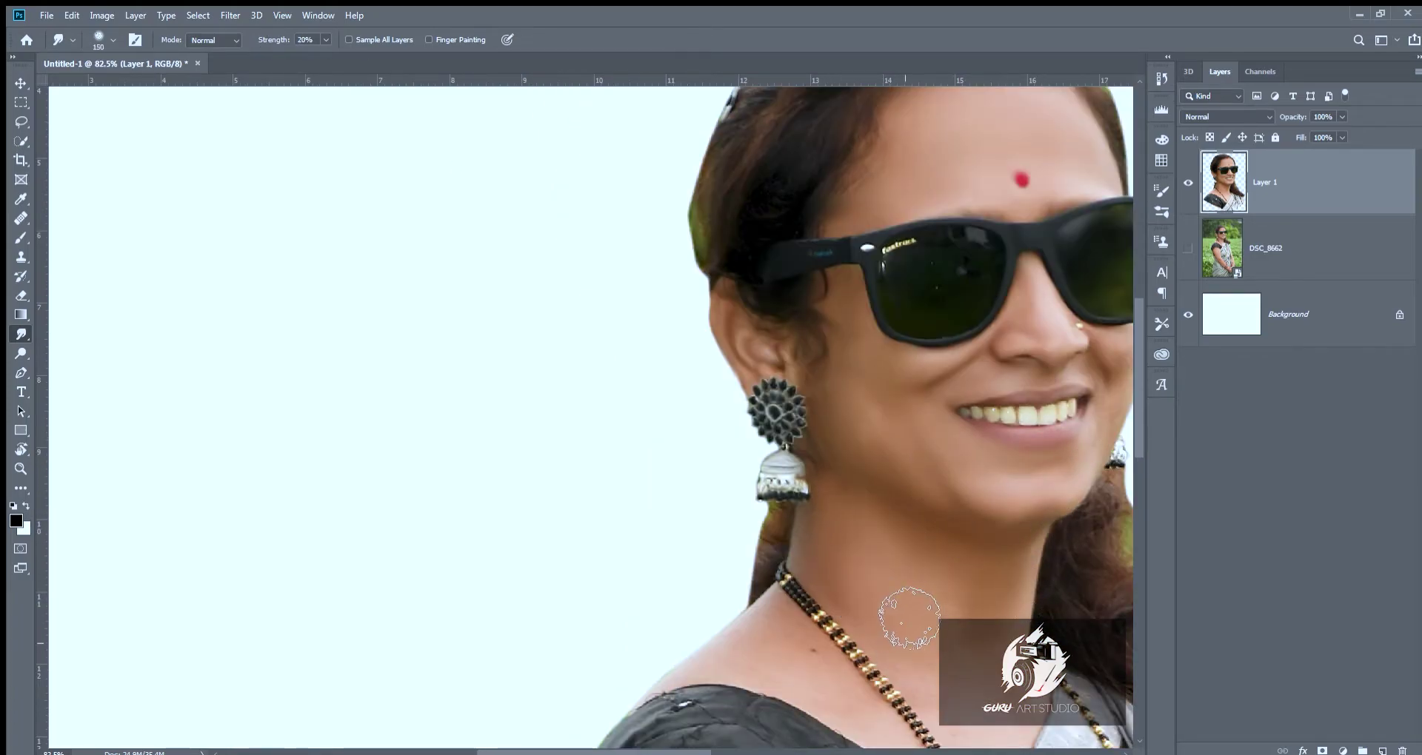
scroll(909, 618, "right", 3)
scroll(365, 359, "up", 2)
key("bracketleft")
key("bracketleft")
key("bracketleft")
left_click_drag(452, 323, 454, 370)
Feather the left shoulder edge outward, raising Smudge strength to 52%.
scroll(397, 471, "down", 3)
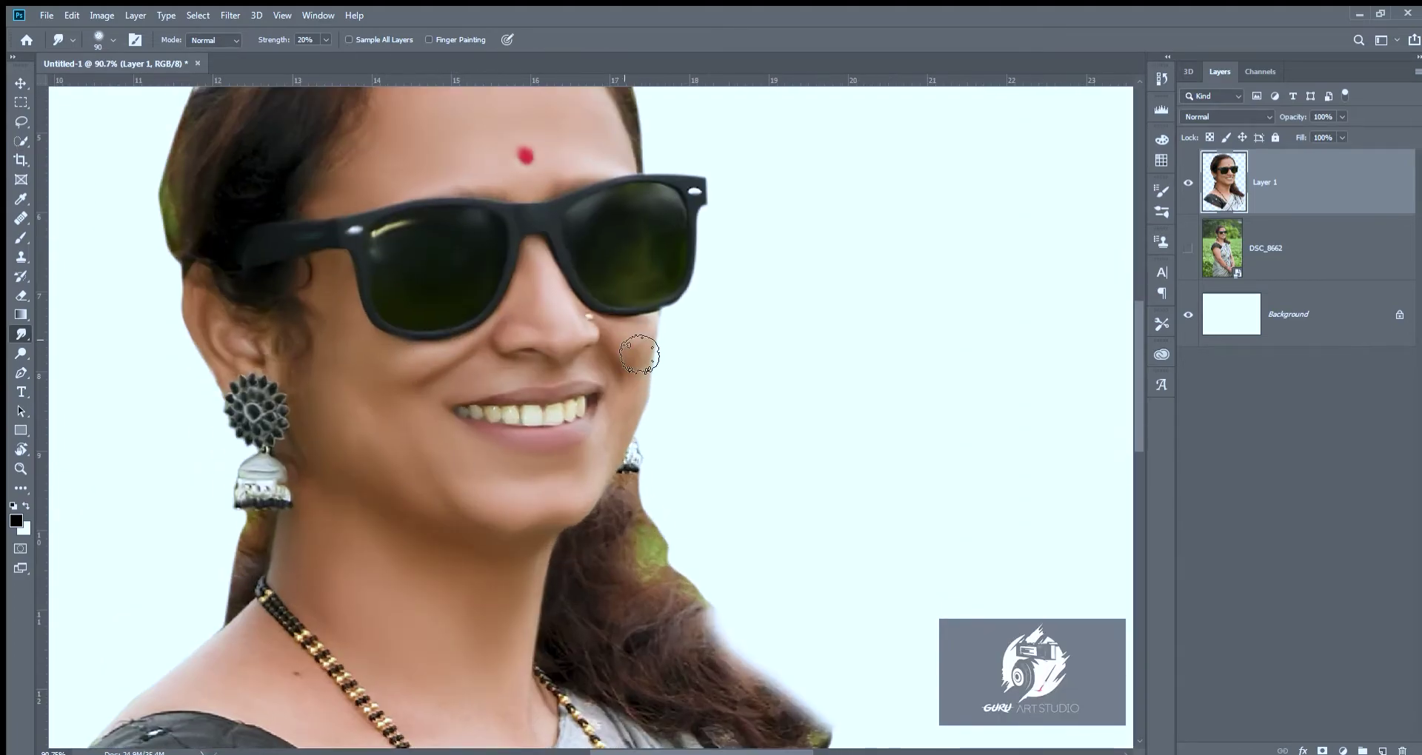
scroll(589, 346, "up", 4)
key("bracketleft")
key("bracketleft")
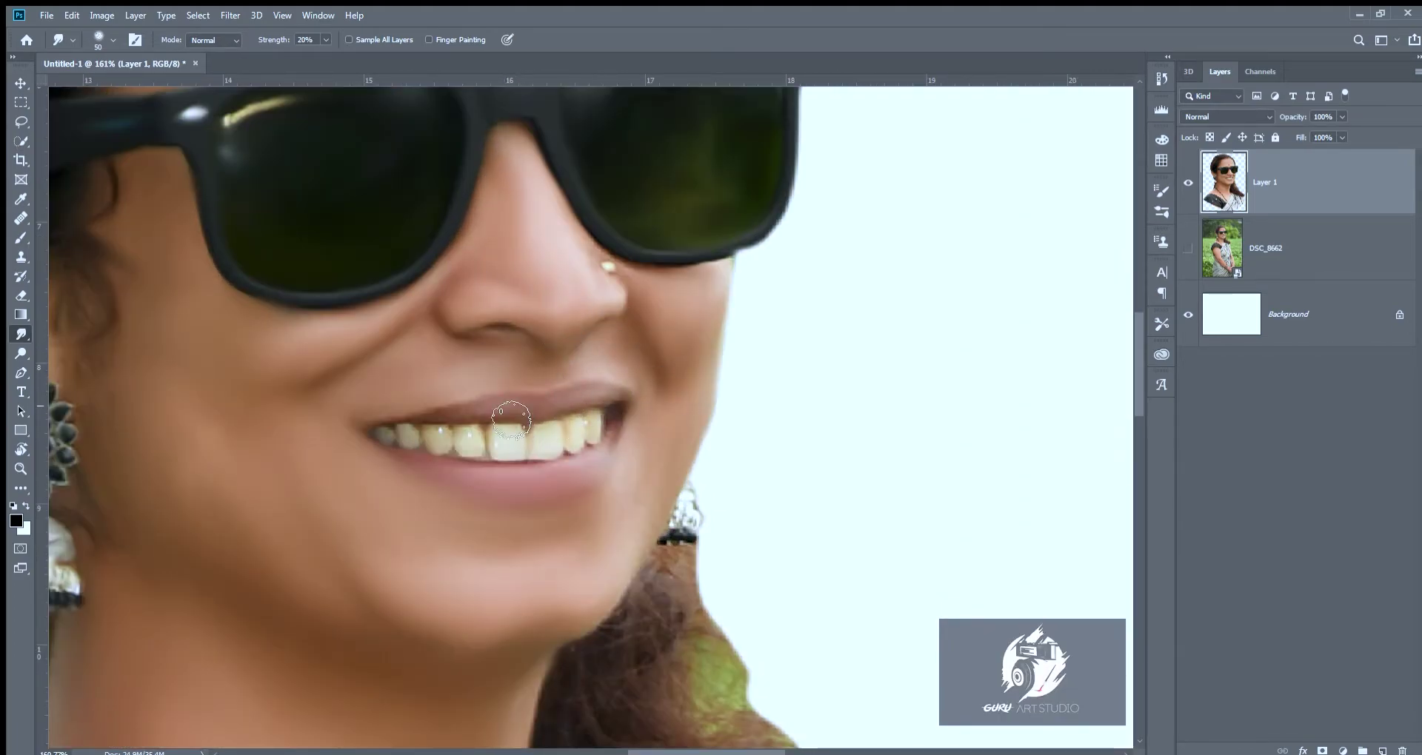
scroll(355, 439, "down", 5)
key("bracketright")
key("bracketright")
key("bracketright")
left_click_drag(385, 481, 326, 489)
key("5")
key("2")
mouse_move(400, 519)
left_mouse_down()
mouse_move(349, 517)
mouse_move(454, 594)
mouse_move(508, 603)
mouse_move(460, 581)
mouse_move(516, 631)
left_mouse_up()
At 27% Smudge strength, smooth the sleeve's upper-left edge and blend its white spot in.
key("bracketleft")
key("bracketleft")
key("bracketleft")
scroll(385, 455, "up", 3)
key("2")
key("7")
left_click_drag(483, 395, 271, 480)
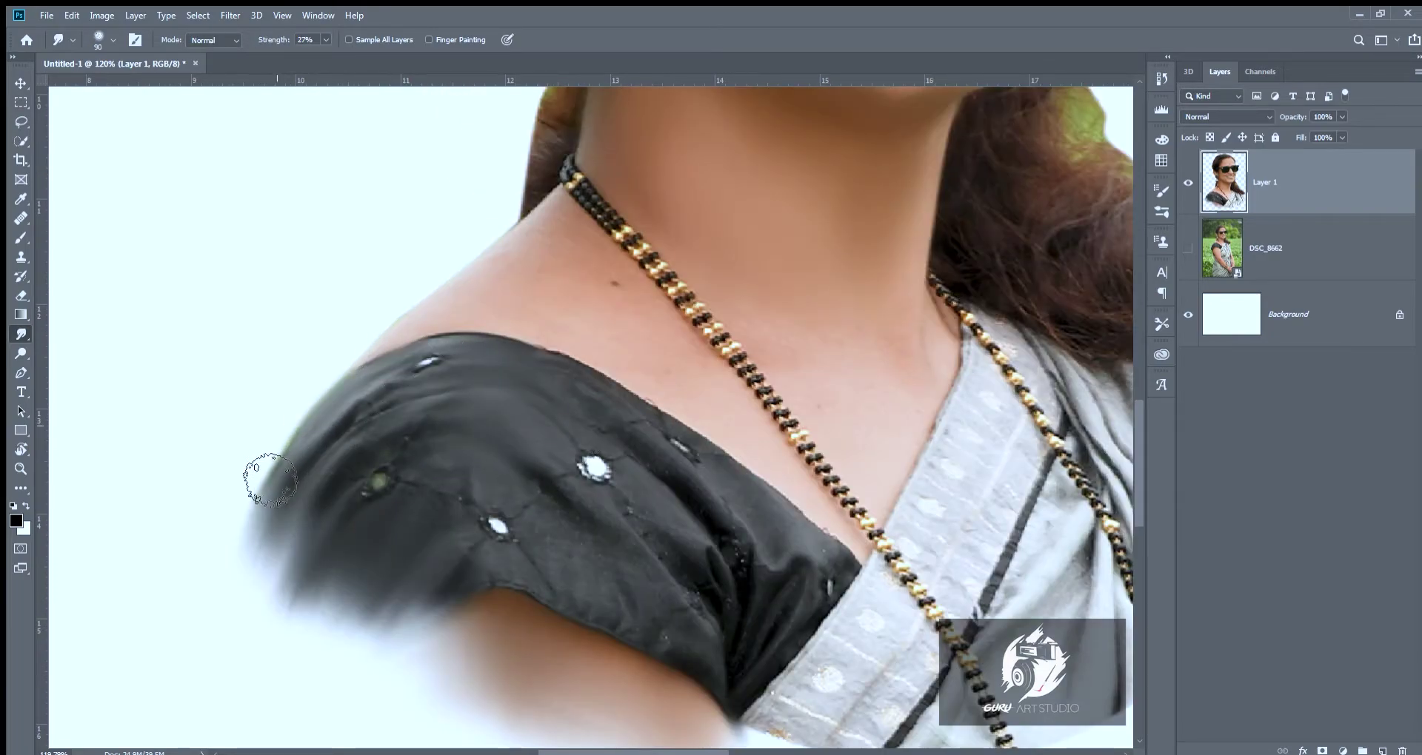
left_click_drag(671, 434, 737, 492)
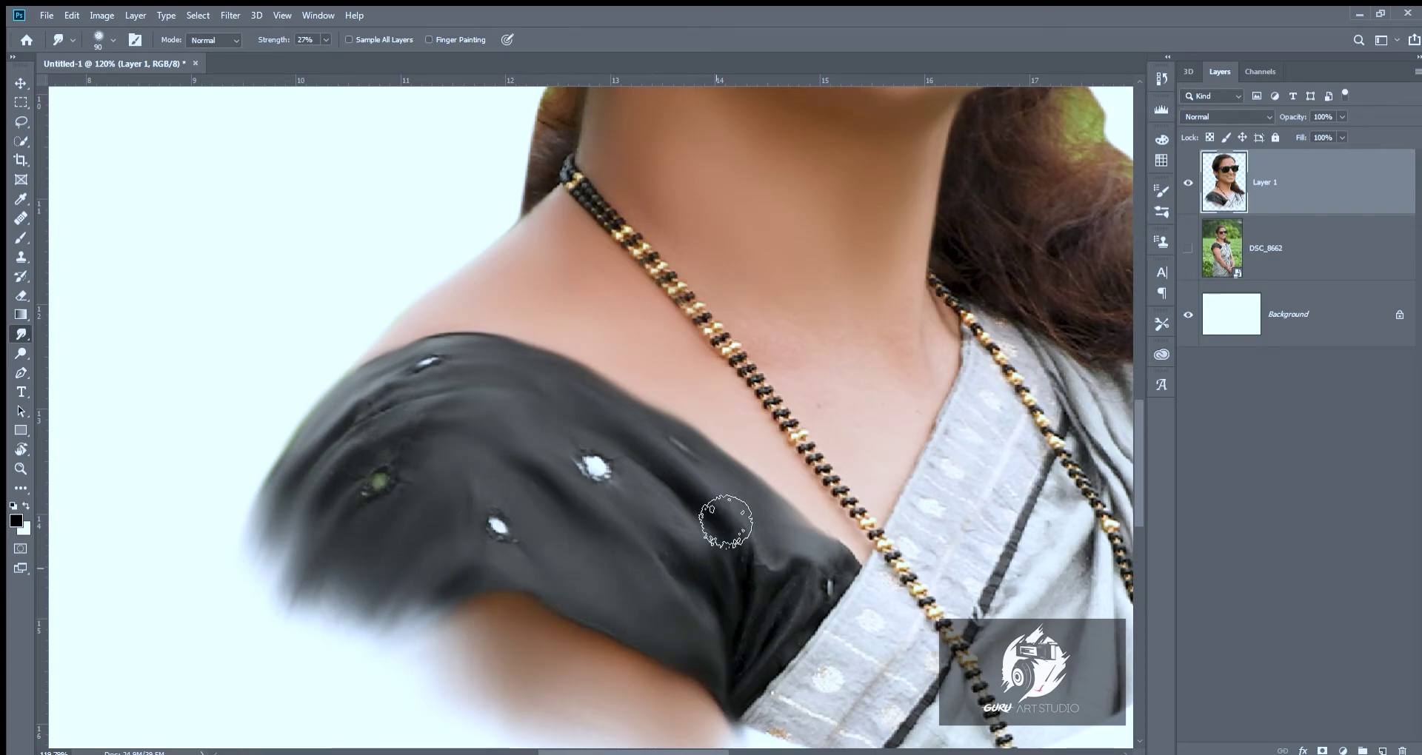
Smear the lower sleeve edge into the backdrop, adjusting the brush size.
scroll(793, 587, "down", 1, "alt")
left_click_drag(724, 723, 635, 683)
key("bracketright")
key("bracketright")
scroll(808, 597, "down", 3, "alt")
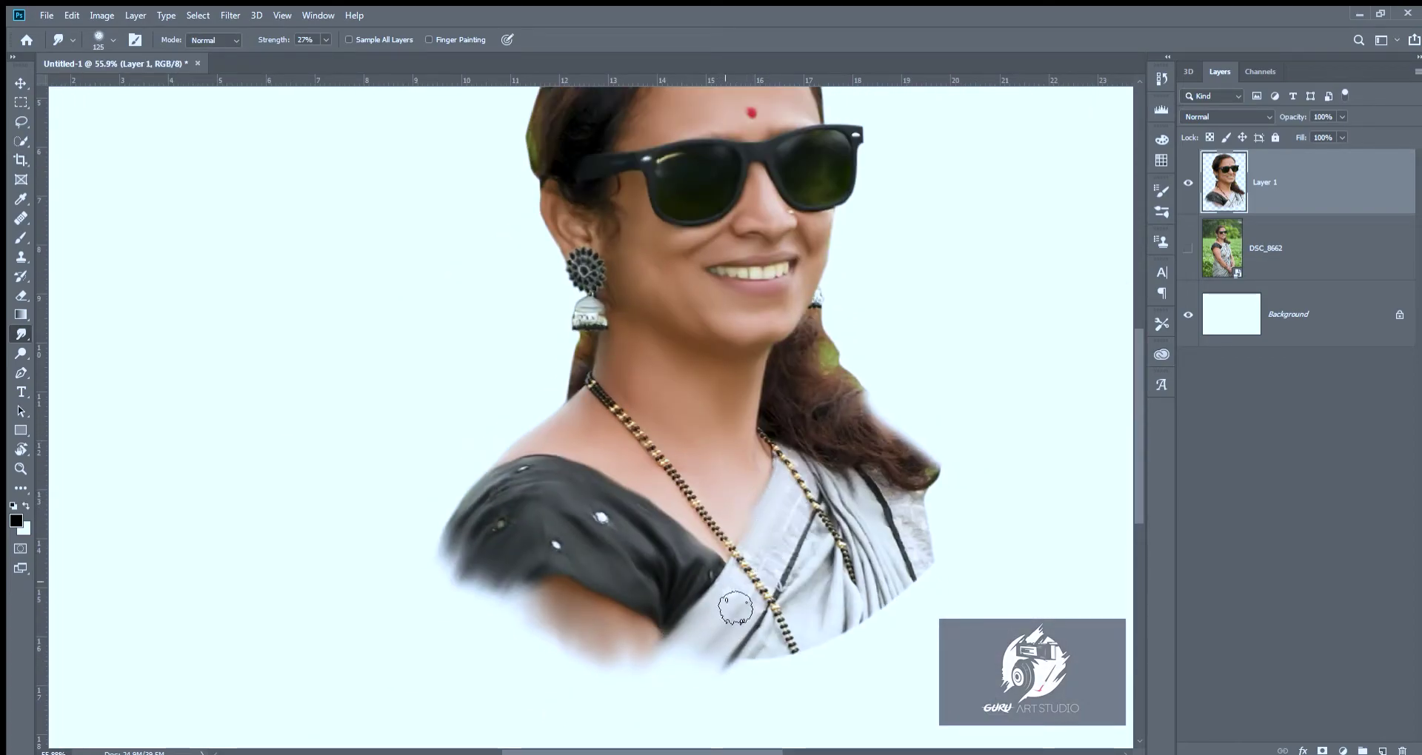
scroll(815, 585, "up", 2, "alt")
key("bracketleft")
key("bracketleft")
key("bracketleft")
scroll(740, 667, "up", 2, "alt")
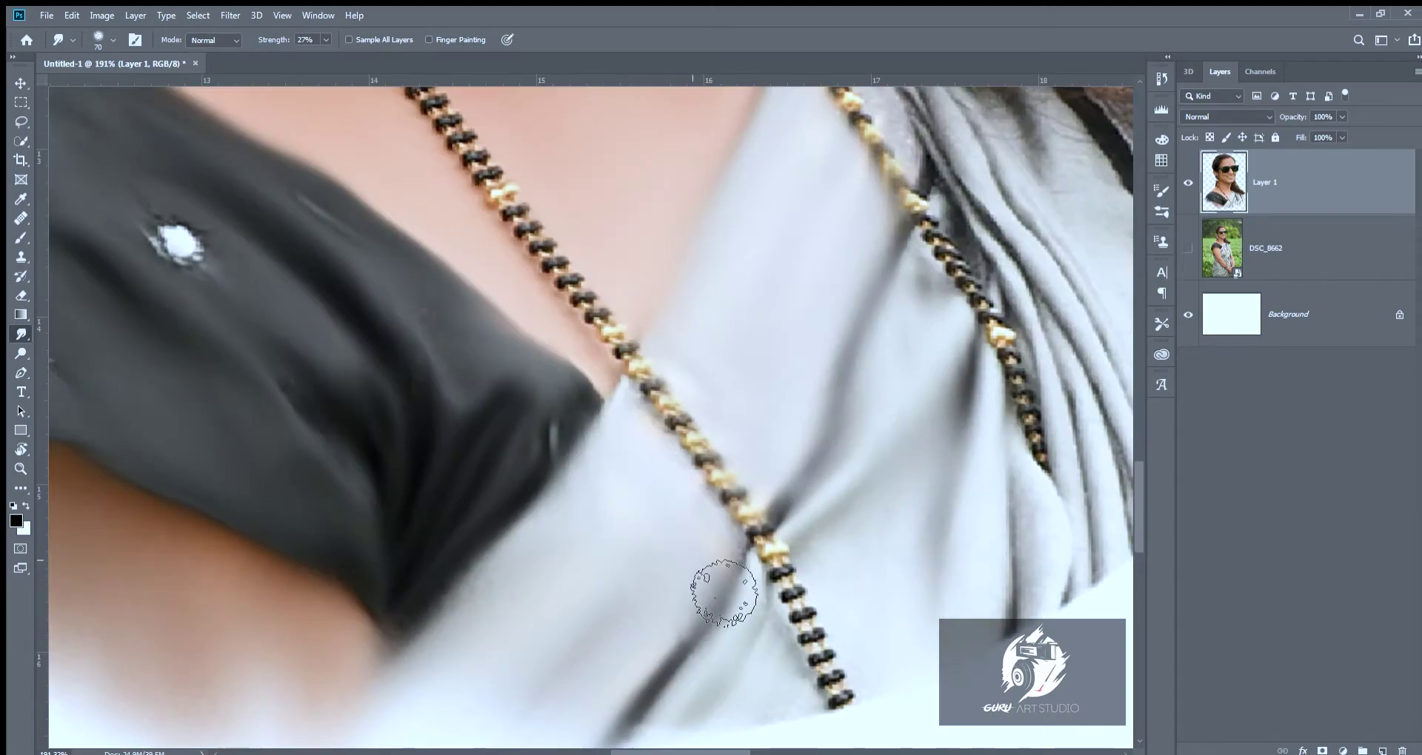
scroll(937, 426, "down", 3, "alt")
key("bracketright")
key("bracketright")
key("bracketright")
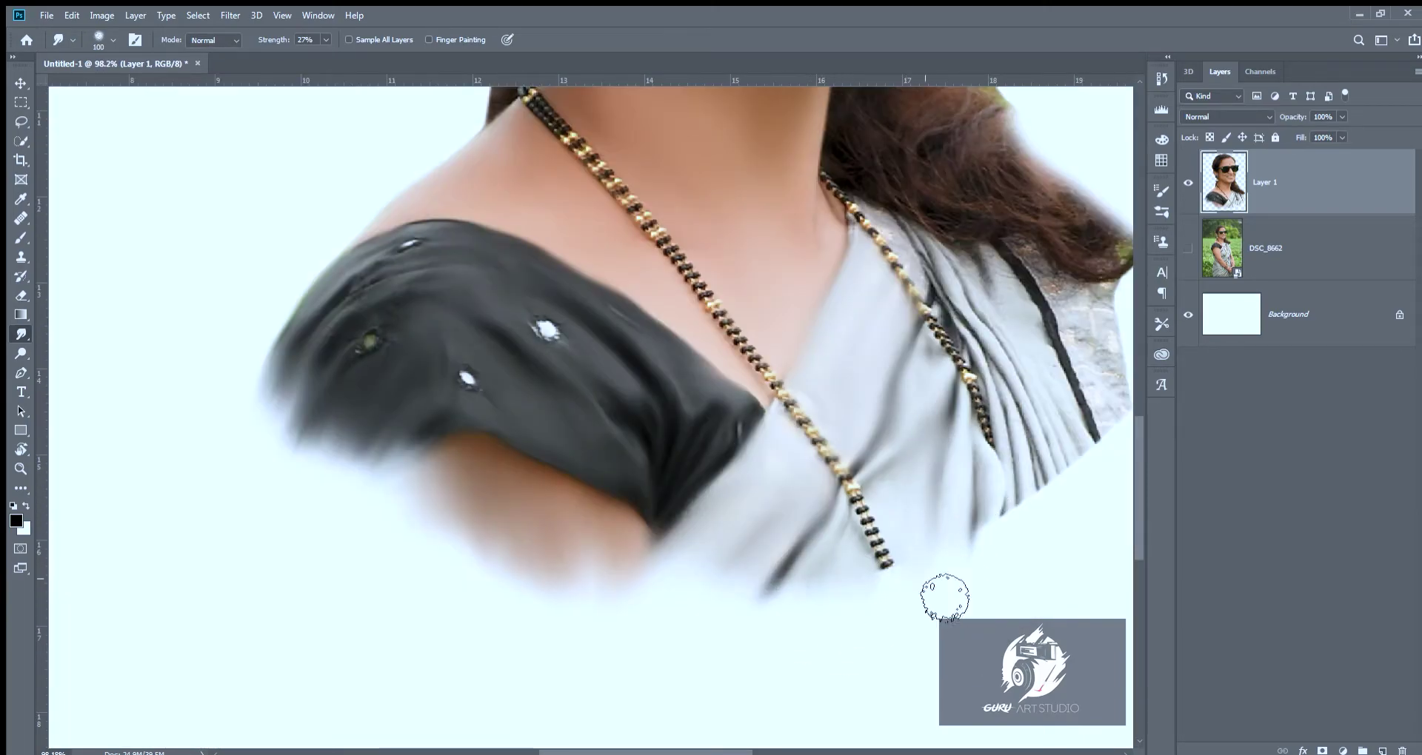
key("bracketleft")
key("bracketleft")
key("bracketleft")
scroll(873, 269, "up", 5, "alt")
Smear the strand at the top of the beaded necklace into soft paint.
left_click_drag(499, 258, 466, 318)
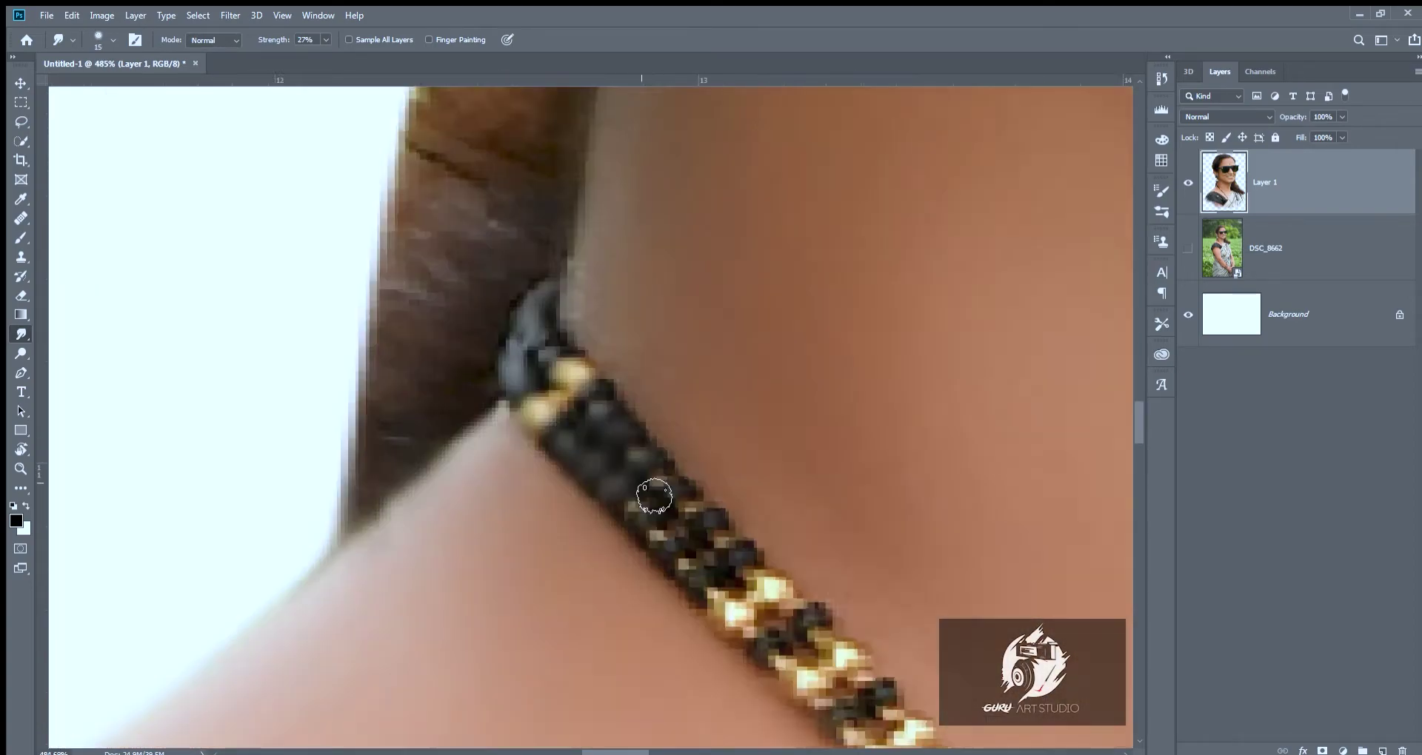
scroll(654, 497, "down", 2, "alt")
scroll(724, 490, "up", 1, "alt")
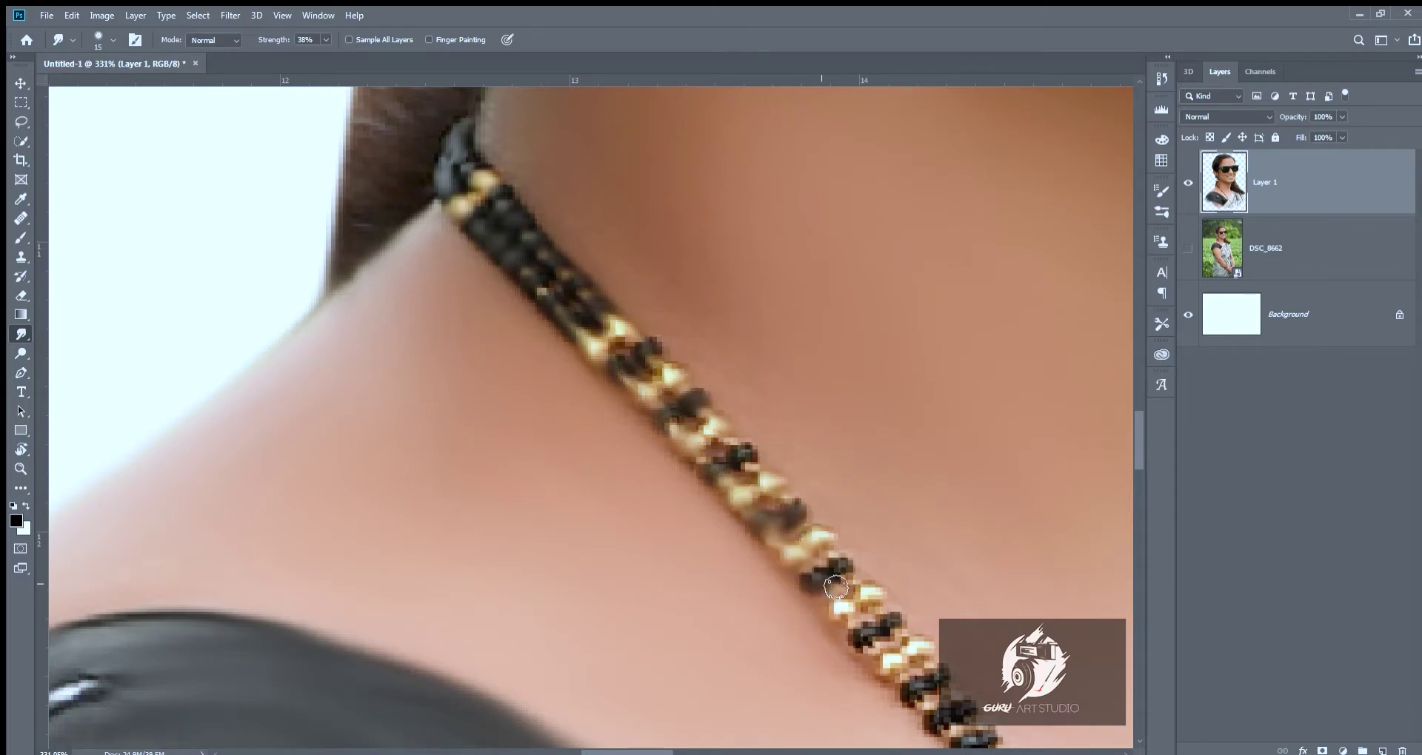
left_click_drag(836, 588, 713, 435)
scroll(797, 545, "down", 1, "alt")
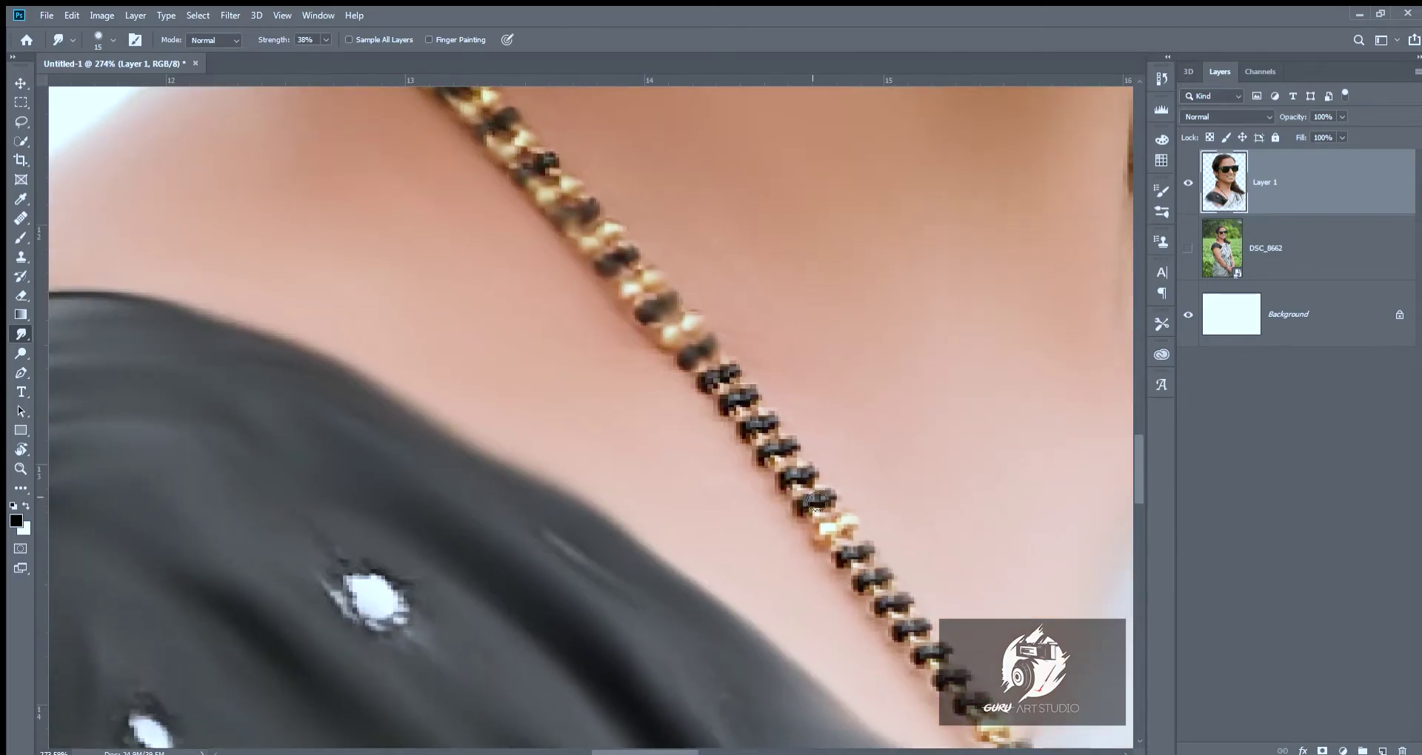
scroll(800, 508, "down", 1, "alt")
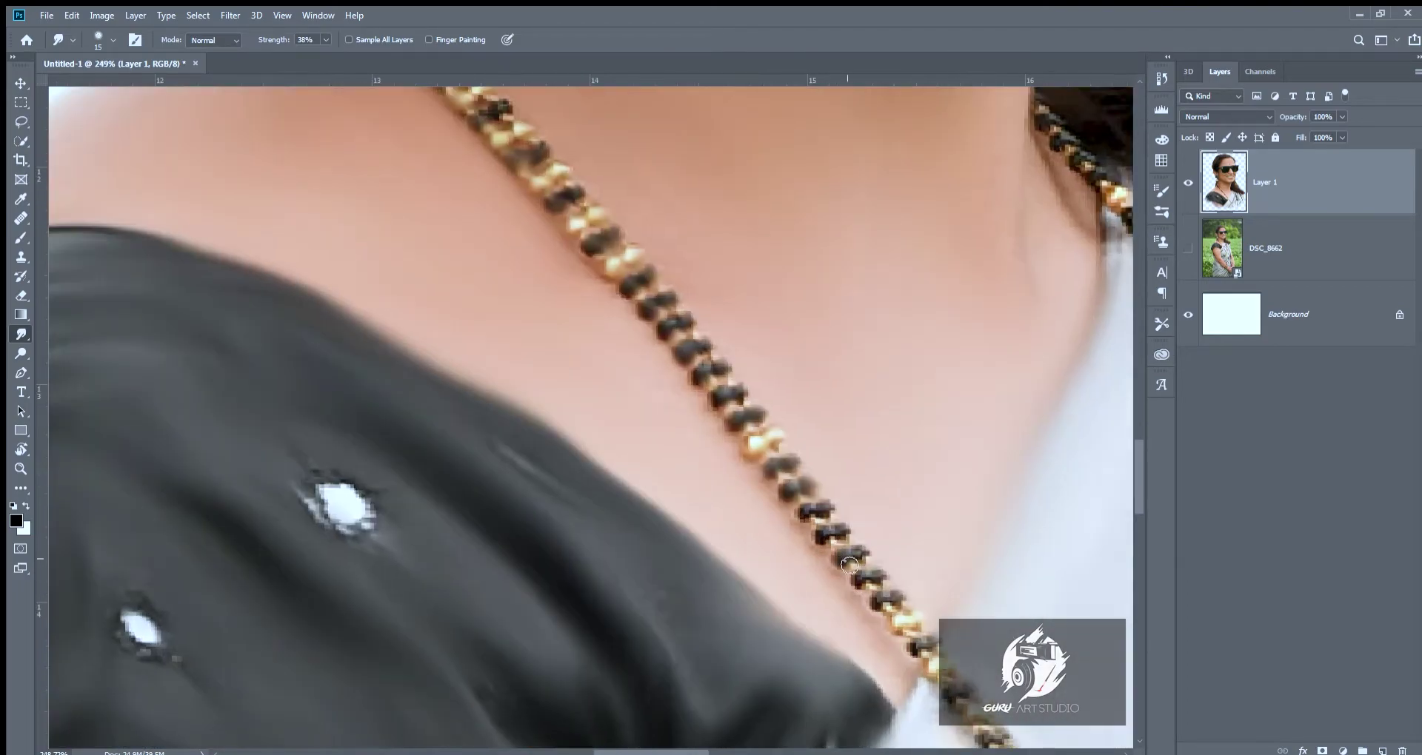
scroll(860, 565, "down", 2, "alt")
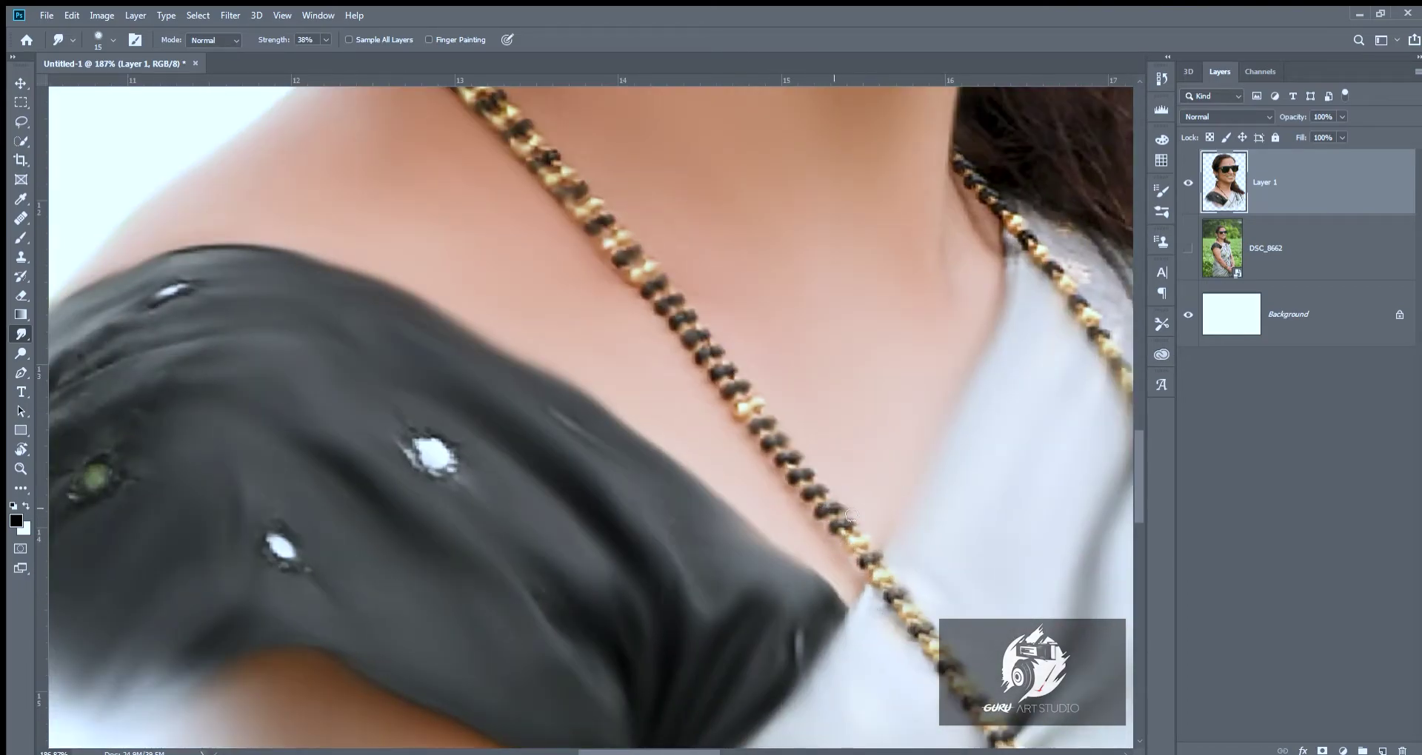
scroll(789, 479, "down", 3)
scroll(737, 448, "up", 4)
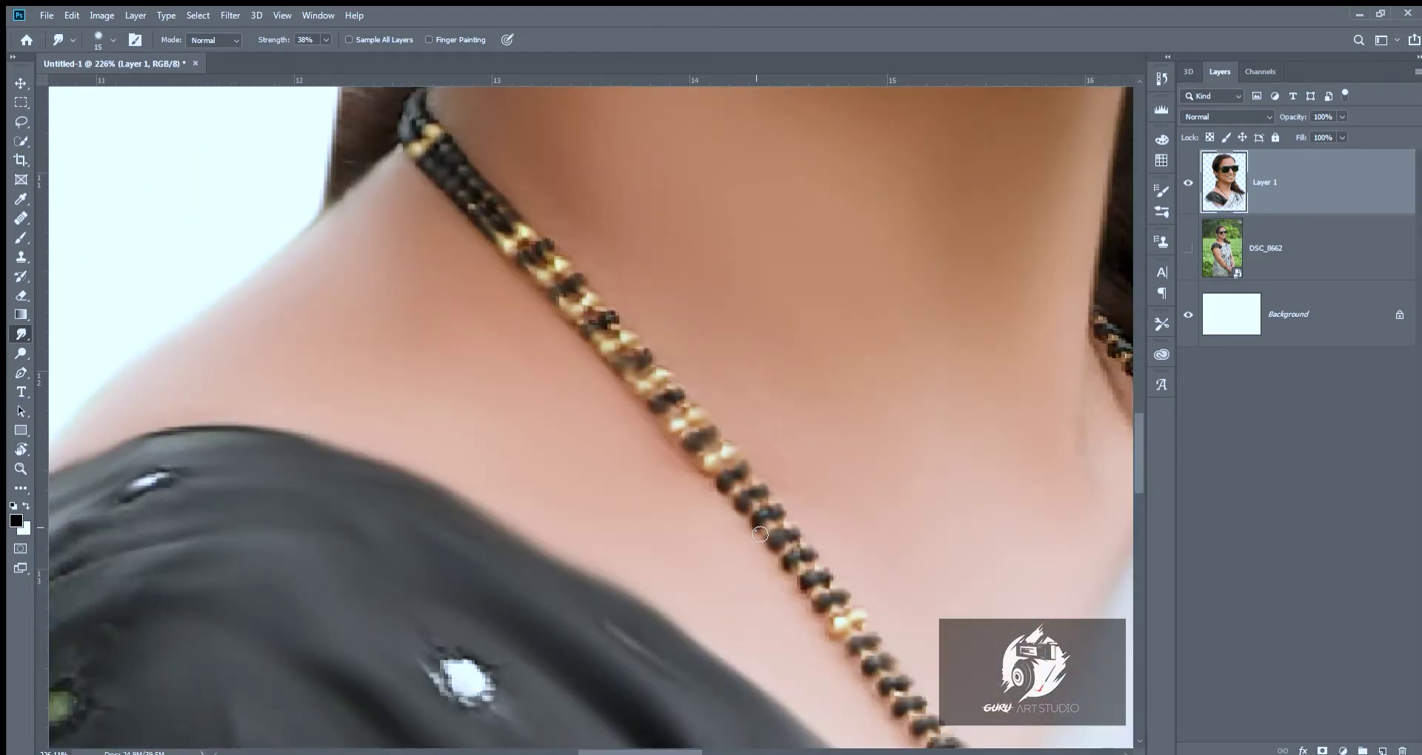
scroll(708, 372, "up", 3)
Smudge the chain beads down the neck and along the lower stretch of the chain.
key("bracketright")
left_click_drag(731, 359, 956, 616)
key("bracketleft")
key("bracketleft")
left_click_drag(996, 543, 866, 340)
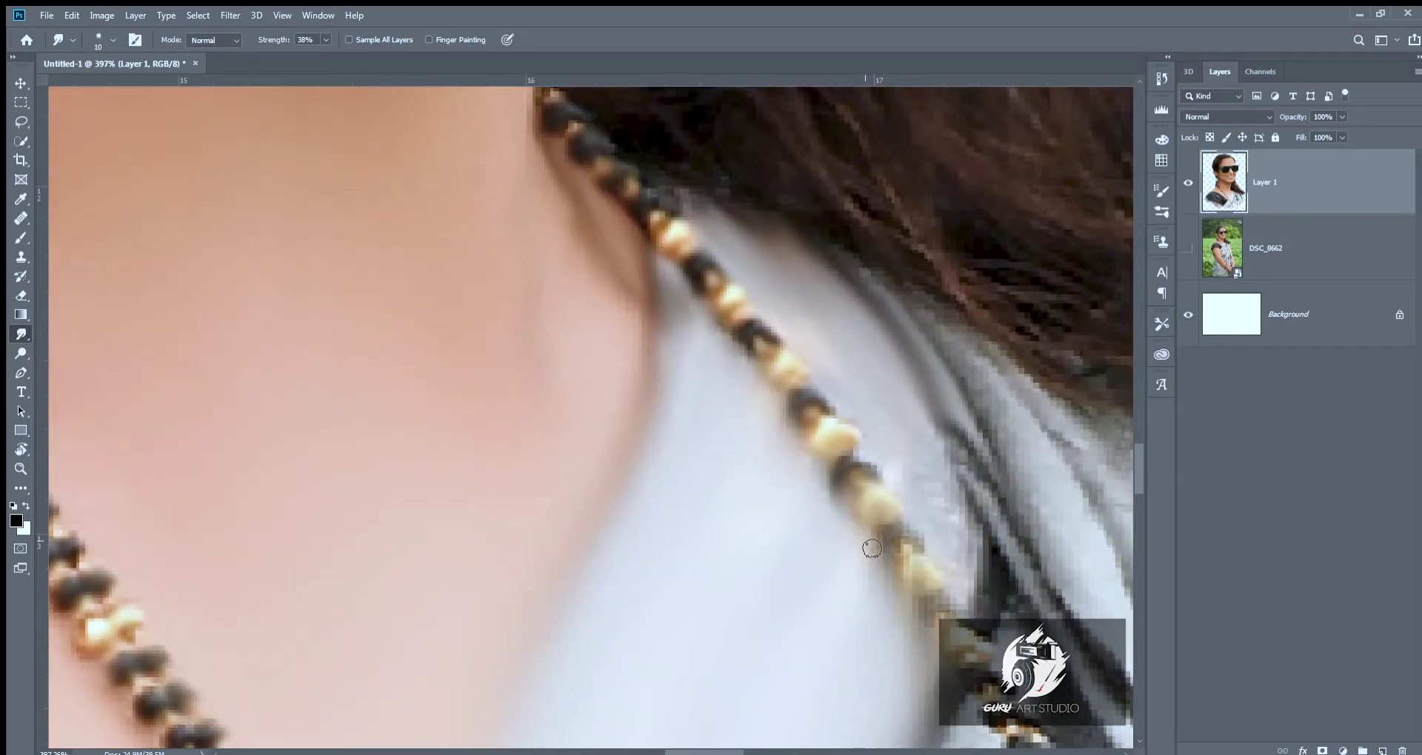
left_click_drag(963, 644, 791, 254)
scroll(792, 254, "up", 1)
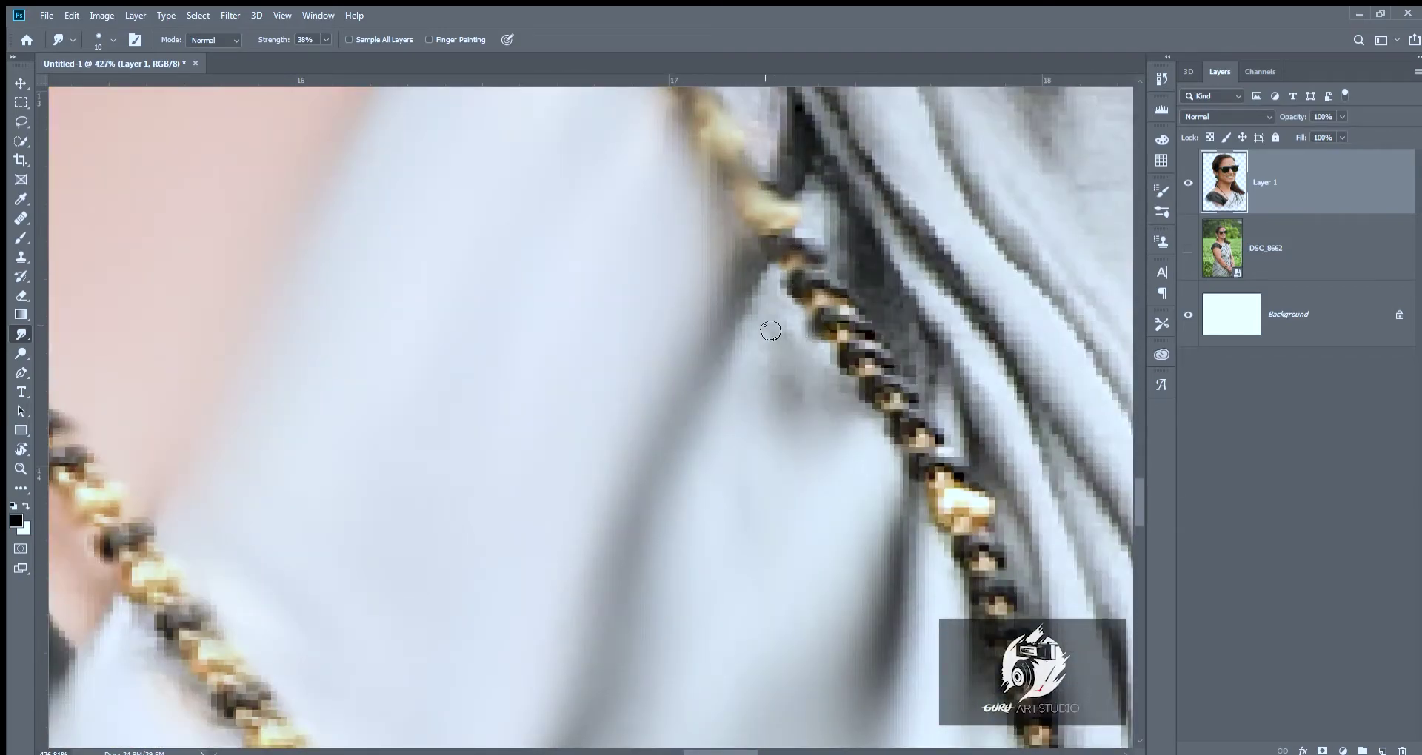
left_click_drag(770, 331, 926, 445)
Soften the dark saree fold line beside the chain with a slightly larger brush.
scroll(963, 518, "down", 3)
key("bracketright")
key("bracketright")
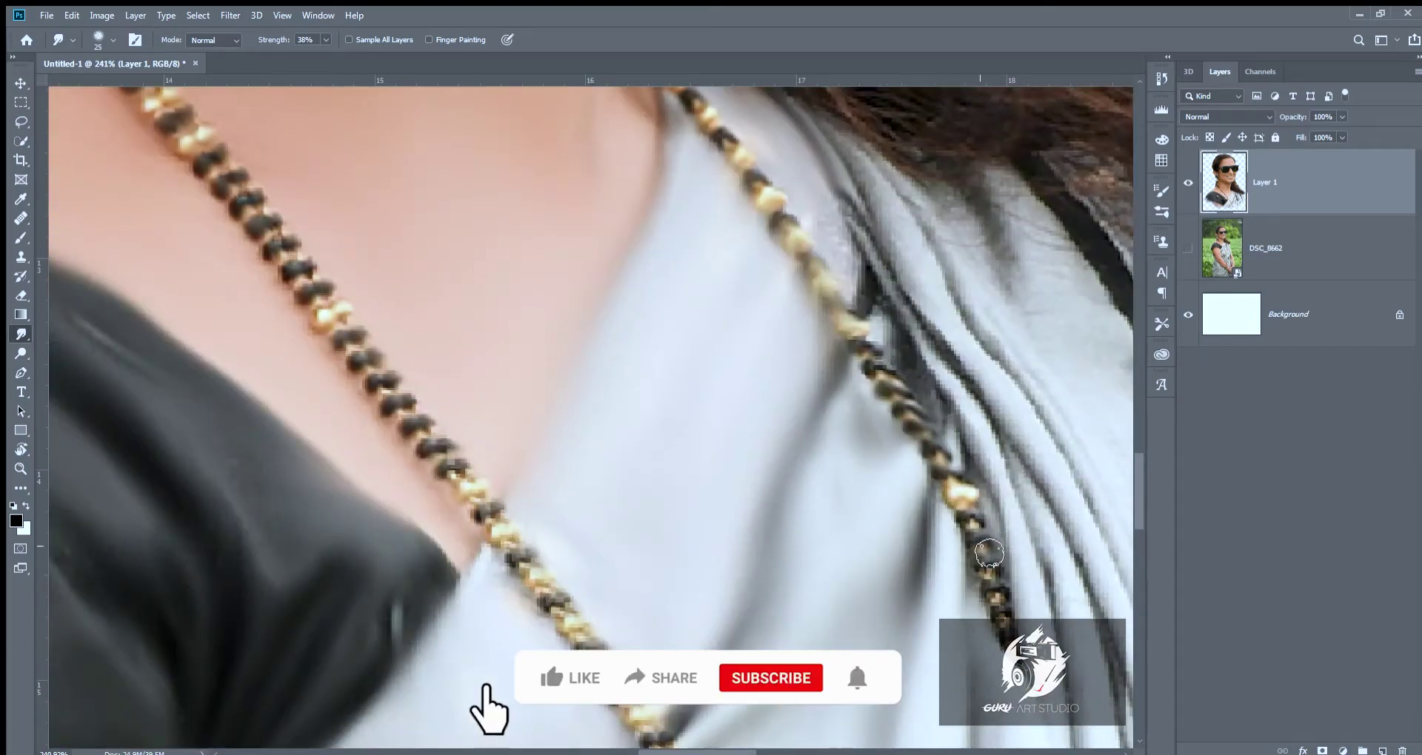
key("bracketright")
left_click_drag(835, 232, 963, 365)
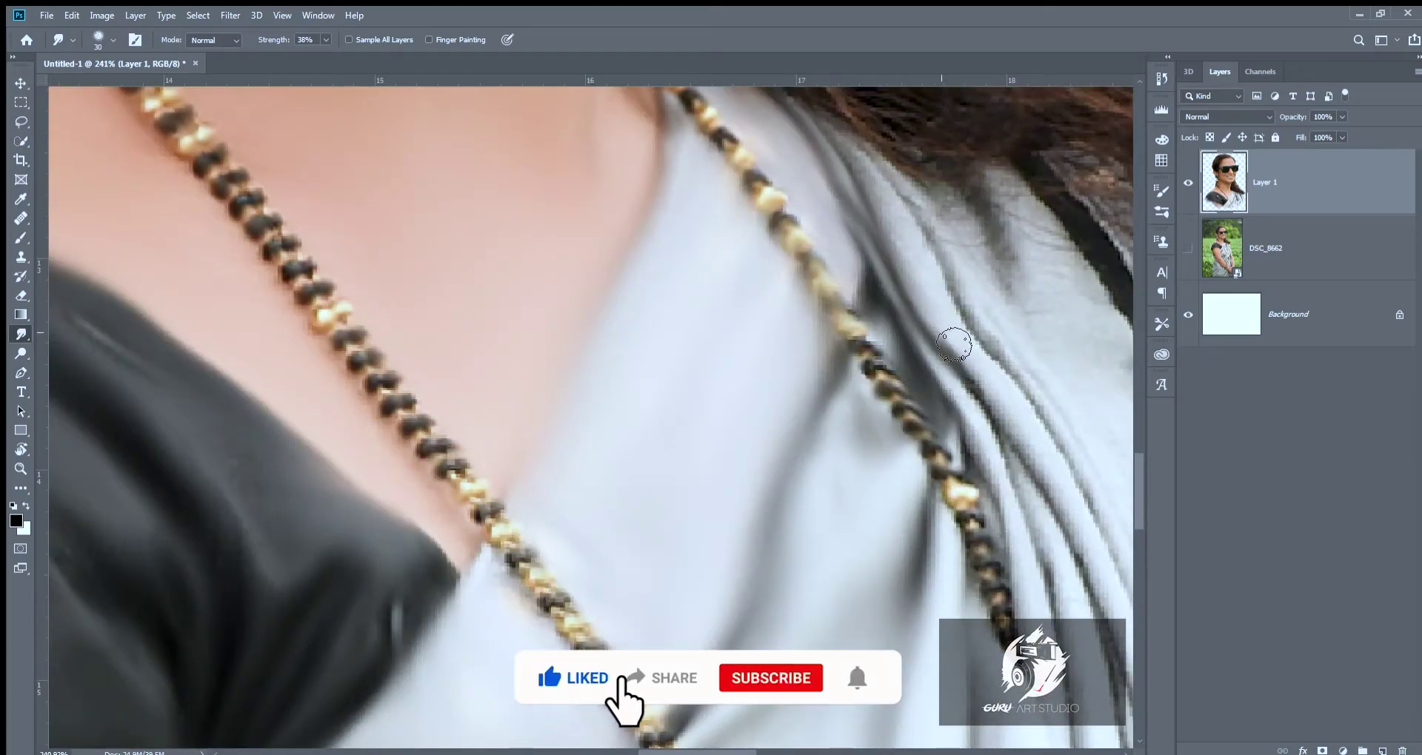
scroll(962, 365, "down", 3)
Soften the lower-left edge of the dark sleeve with a large smudge brush.
key("bracketright")
key("bracketright")
key("bracketright")
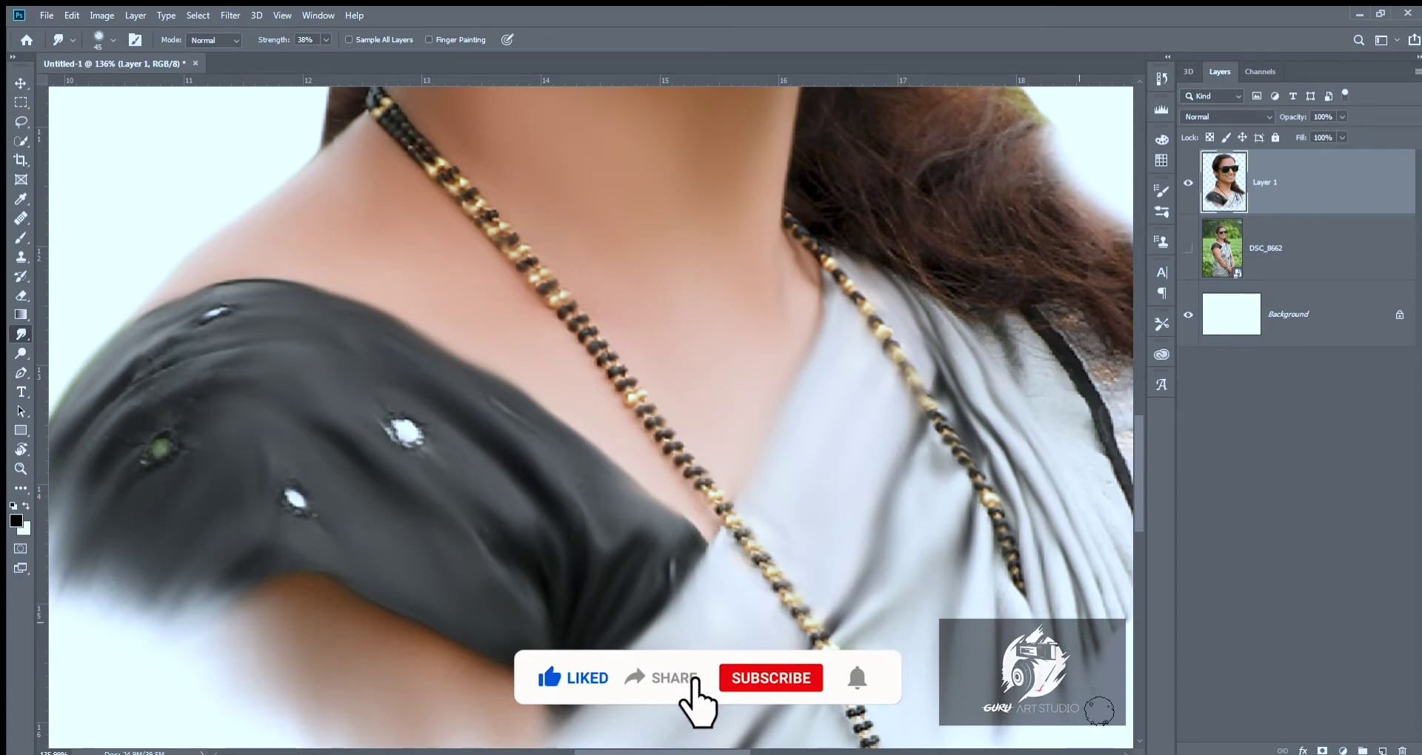
scroll(905, 359, "down", 2)
key("bracketright")
key("bracketright")
key("bracketright")
scroll(896, 353, "down", 2)
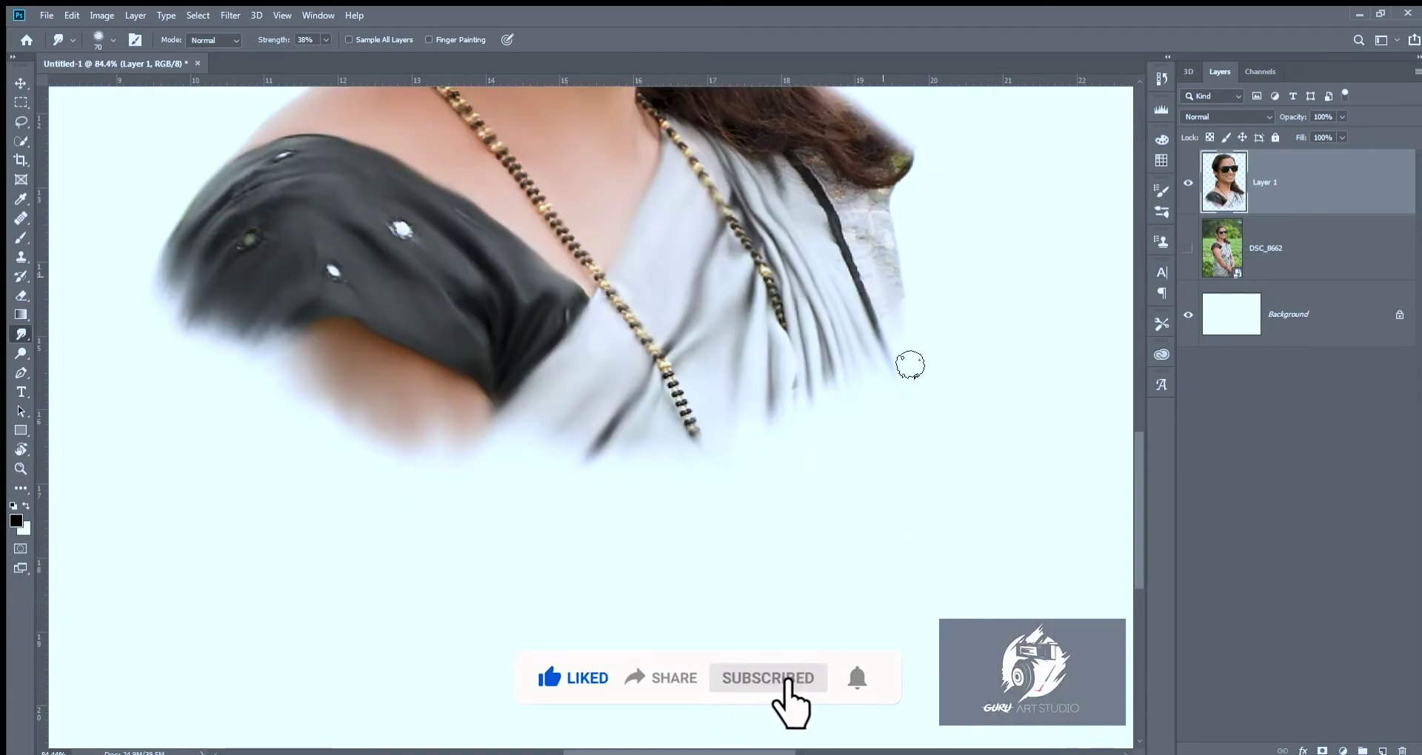
scroll(496, 647, "down", 2)
key("bracketright")
key("bracketright")
key("bracketright")
left_click_drag(392, 652, 465, 646)
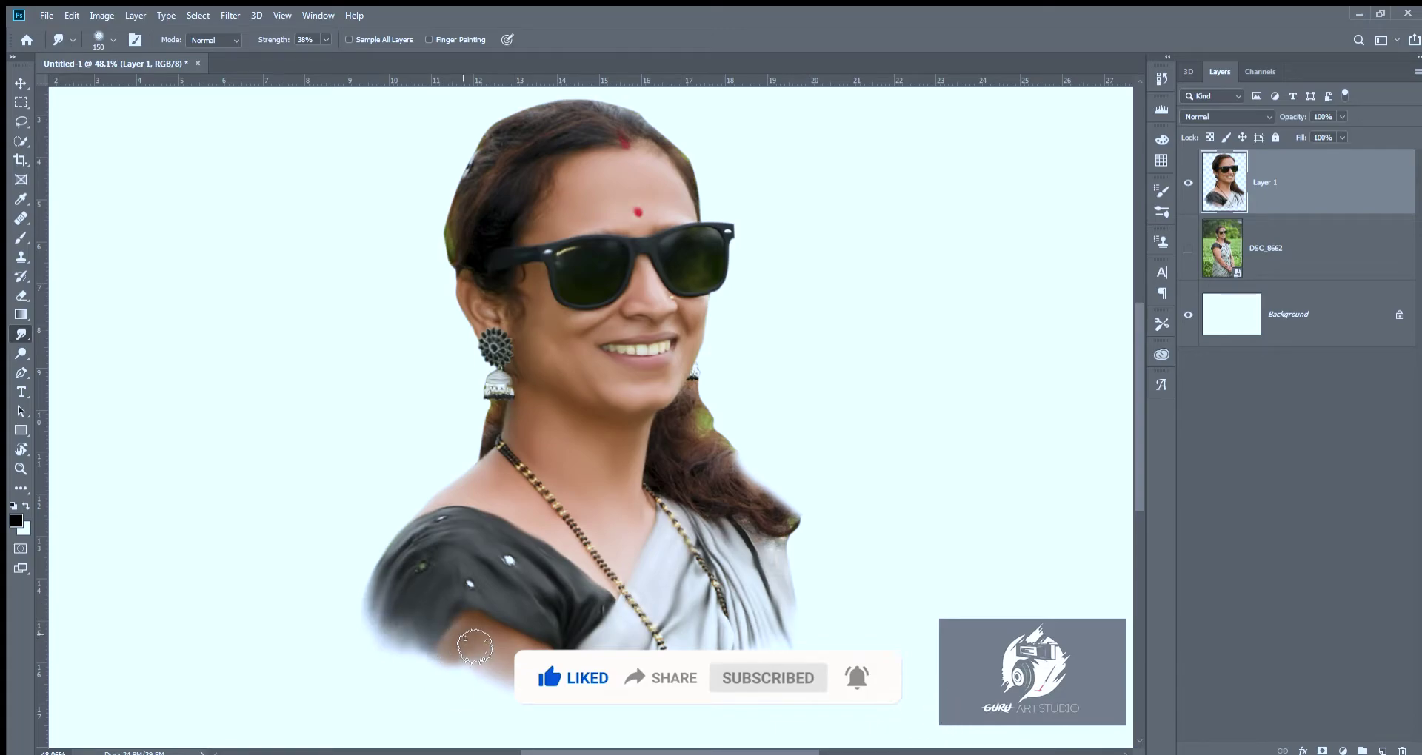
scroll(502, 631, "up", 1)
scroll(555, 638, "down", 2)
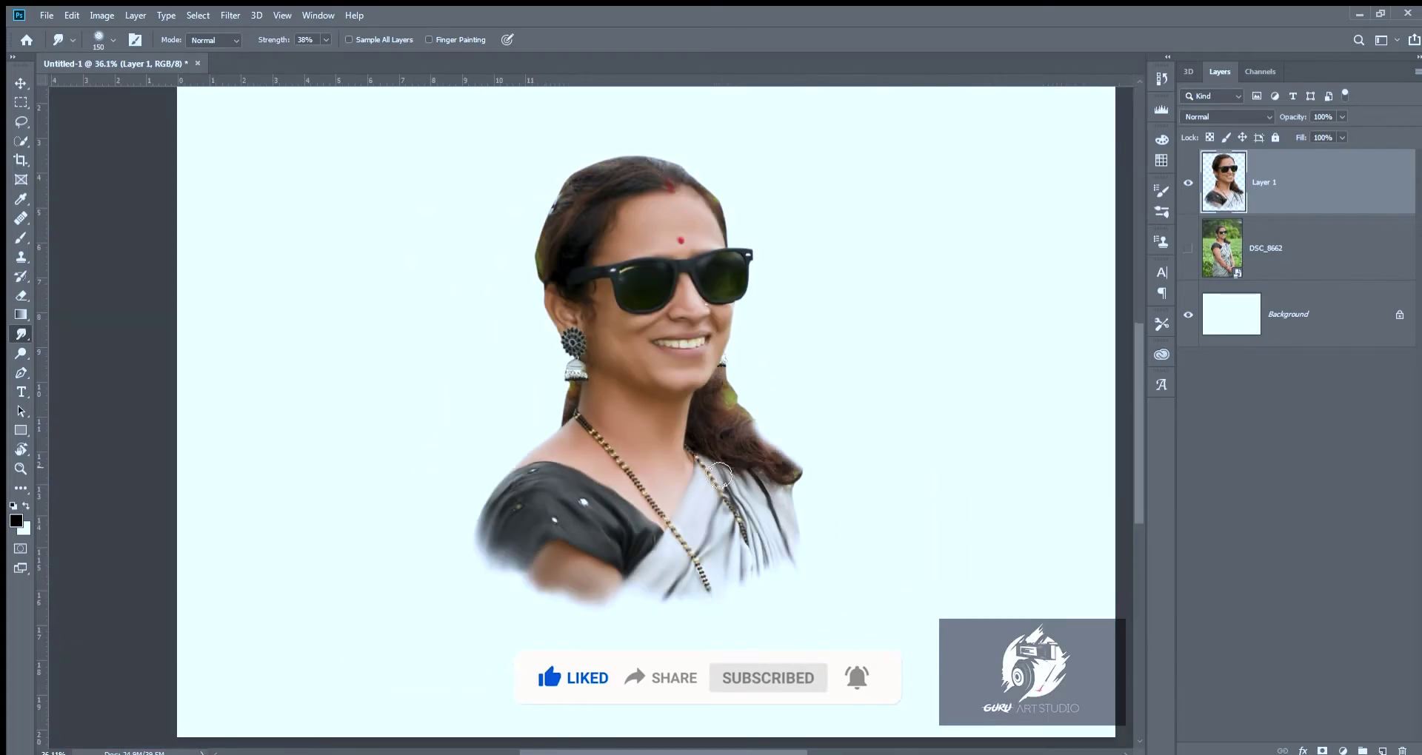
scroll(592, 356, "up", 4)
scroll(829, 219, "up", 2)
key("bracketleft")
key("bracketleft")
key("bracketleft")
scroll(597, 358, "down", 3)
scroll(597, 358, "down", 6)
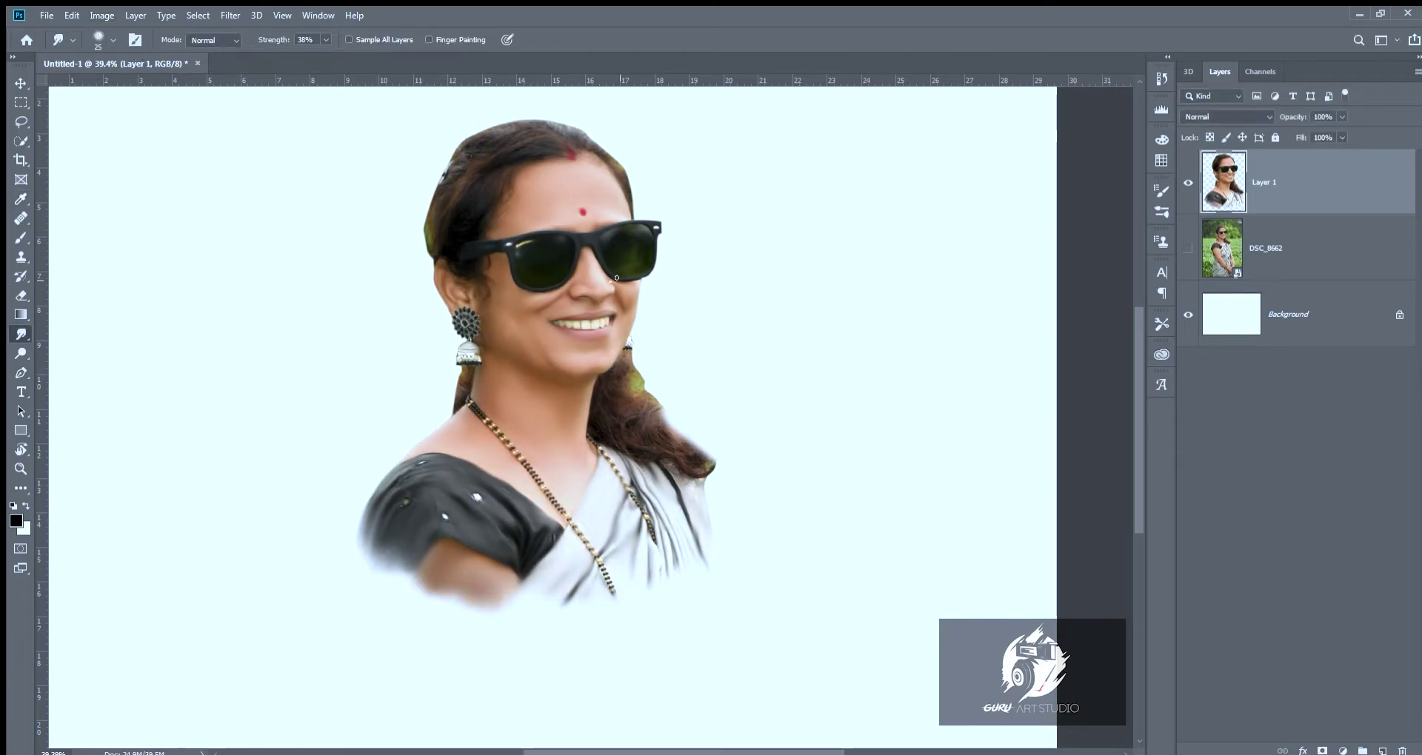
key("i")
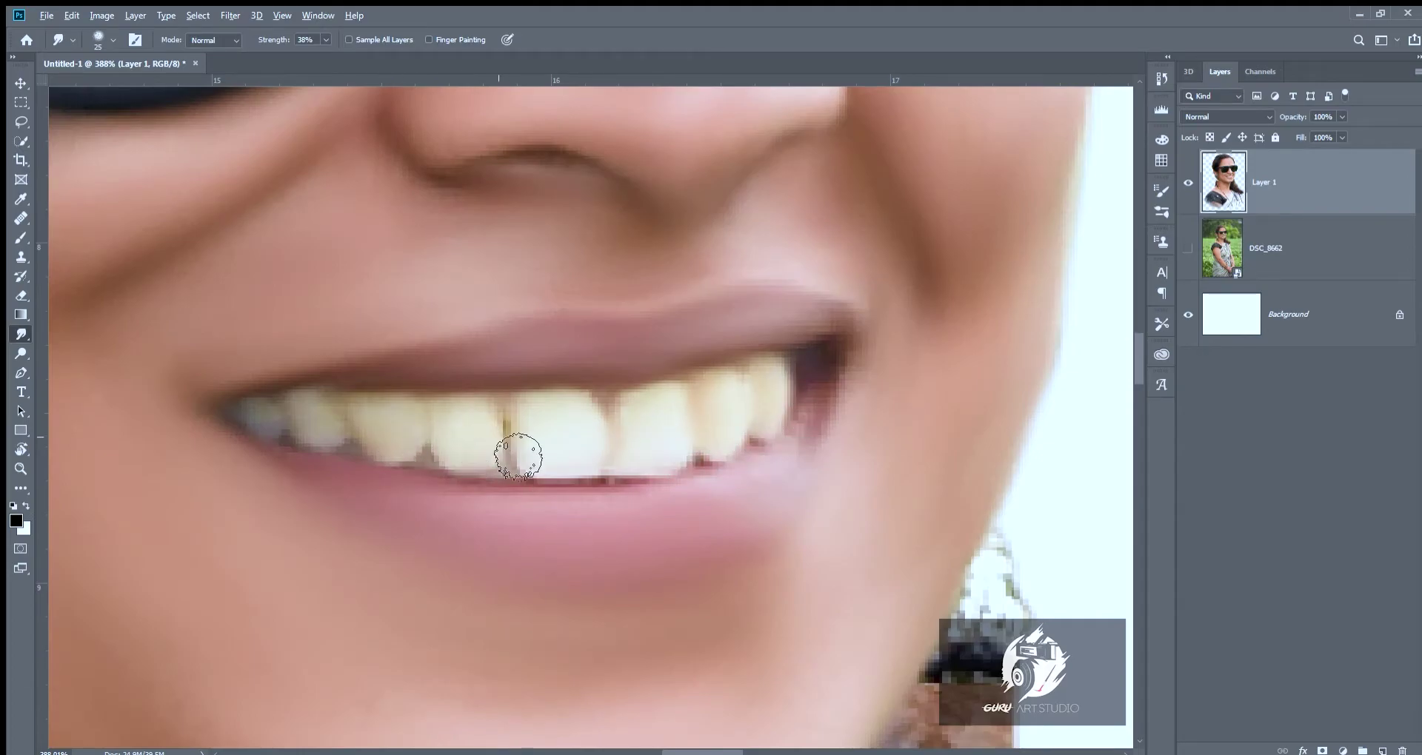
Brighten the teeth with Dodge at Highlights, 11% exposure, then smudge the mouth corner smooth.
scroll(518, 455, "down", 3)
key("o")
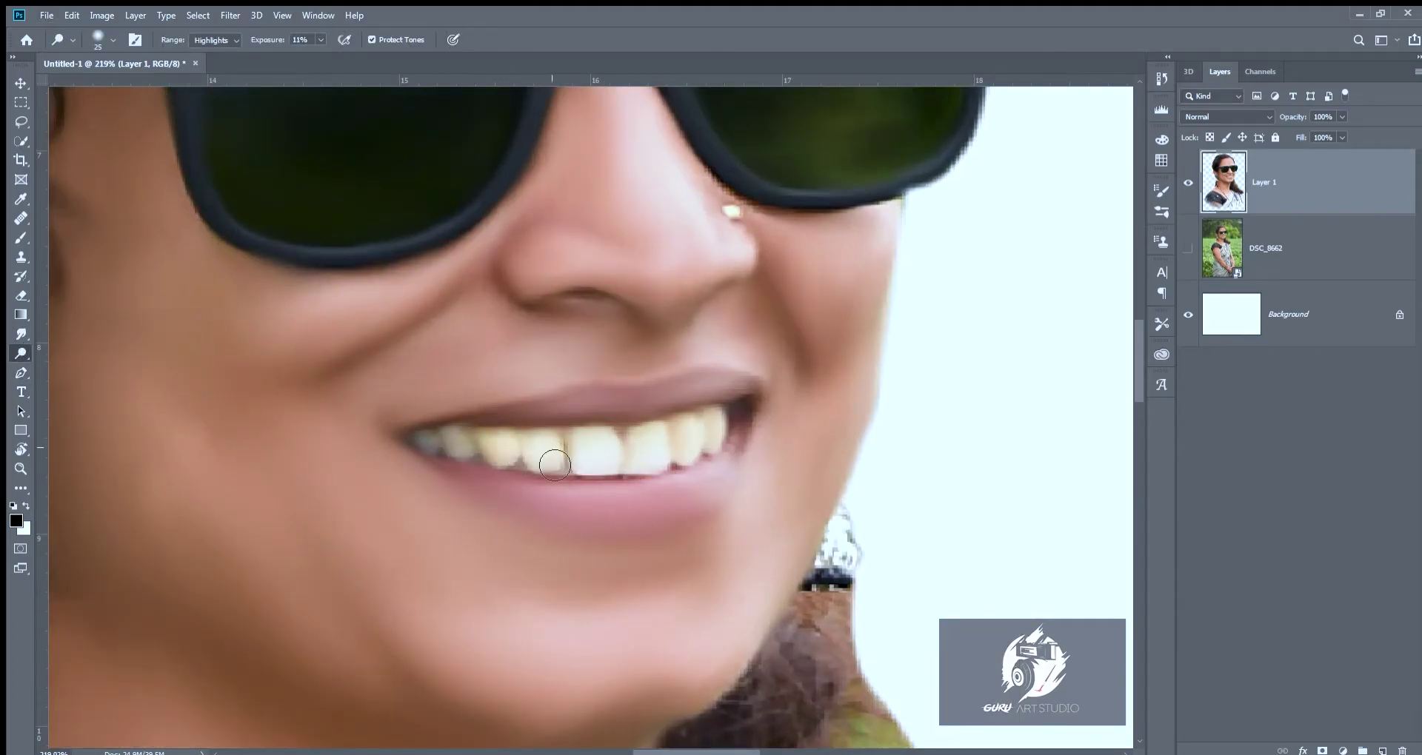
scroll(644, 456, "down", 2)
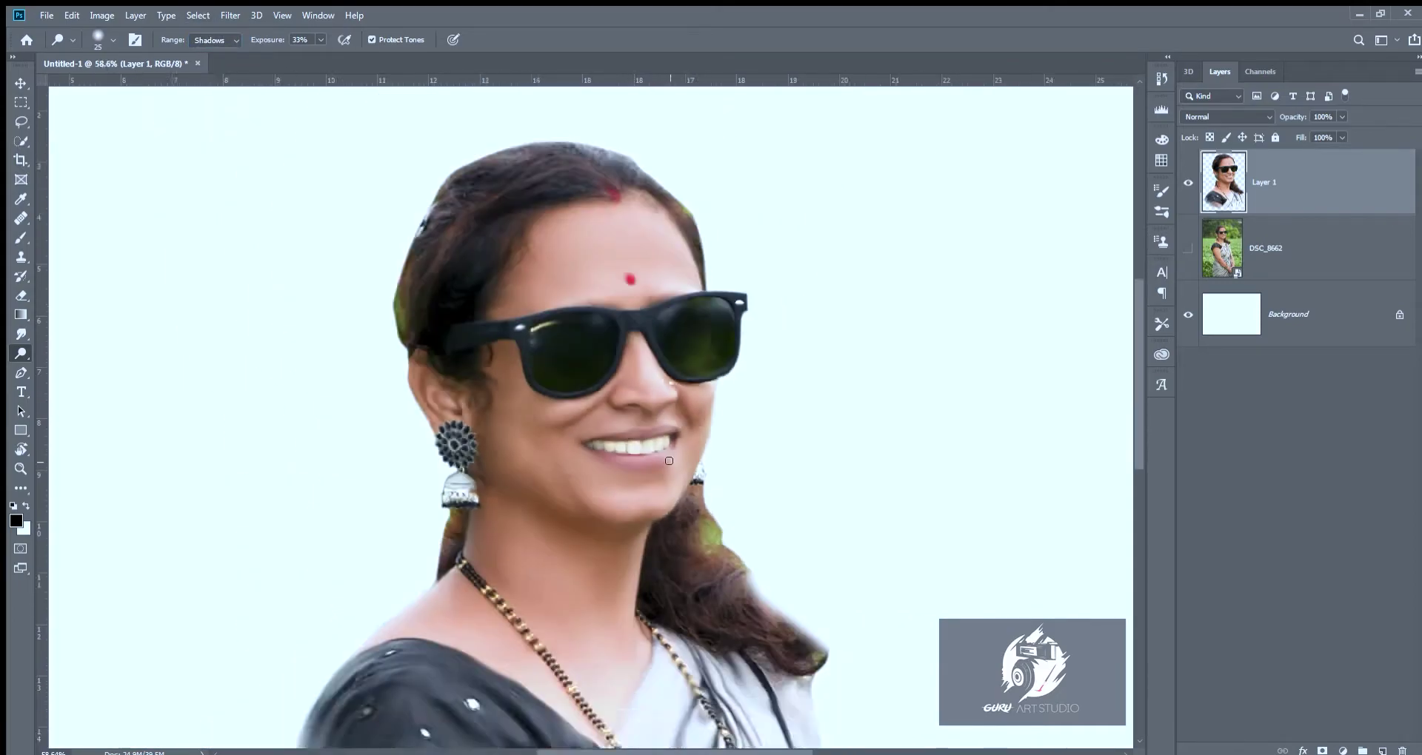
key("r")
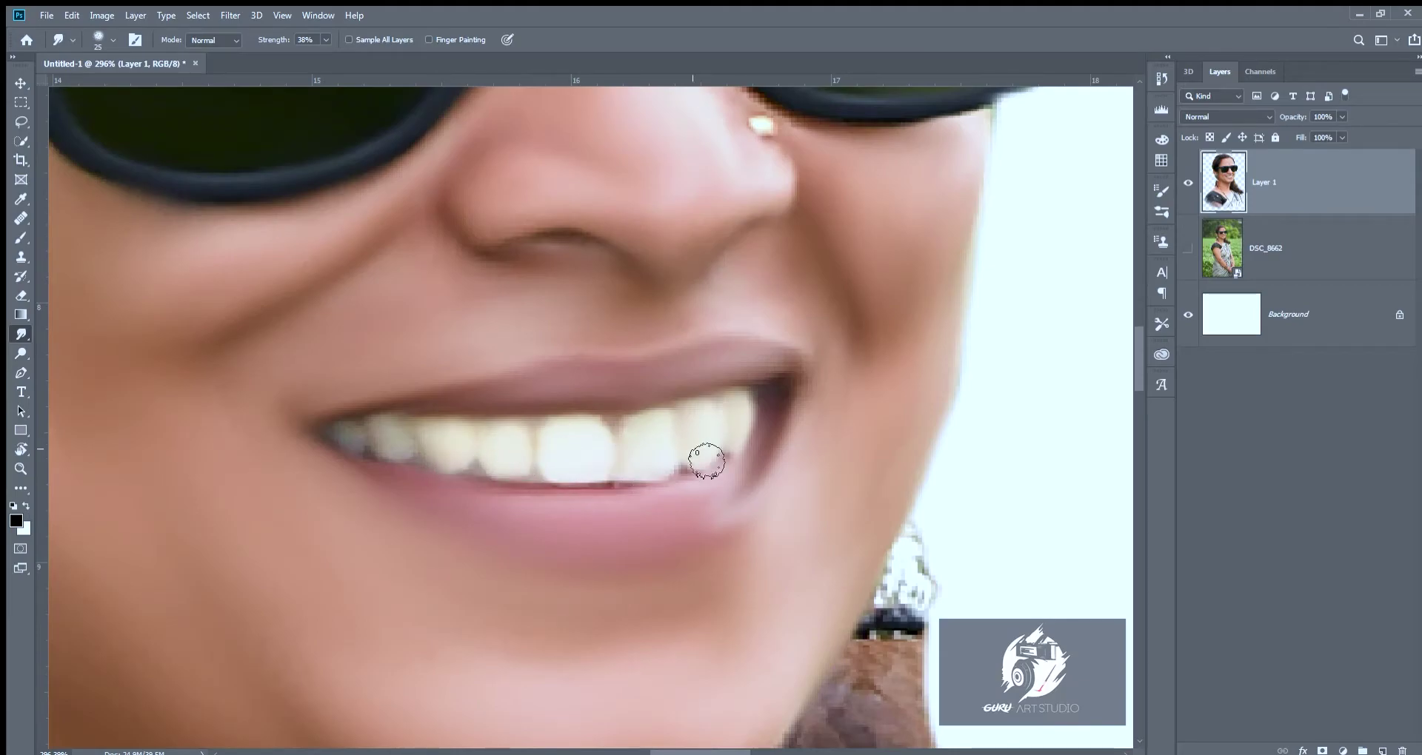
key("ctrl+0")
key("i")
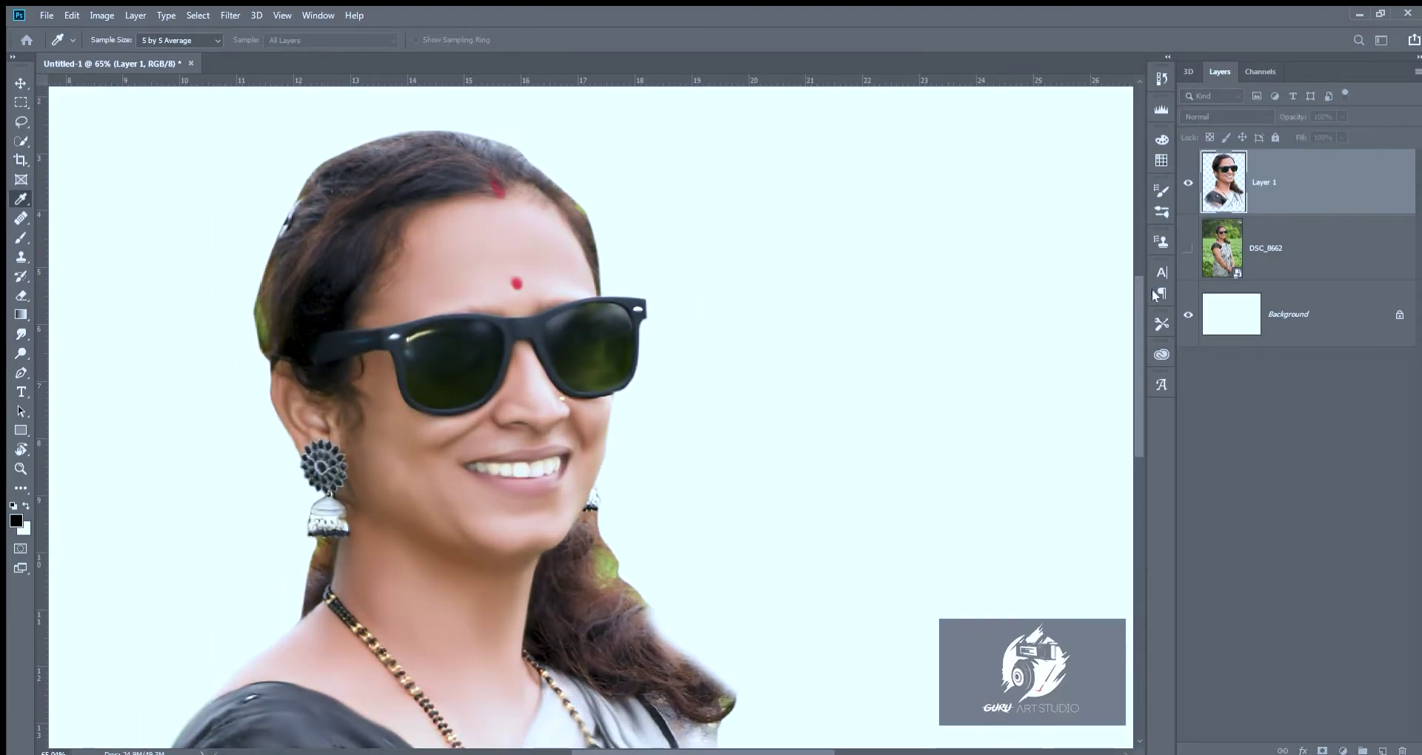
key("r")
scroll(270, 476, "up", 3, "alt")
Smudge the dark hair strands and the hairline at the crown into the backdrop.
left_click_drag(564, 298, 554, 385)
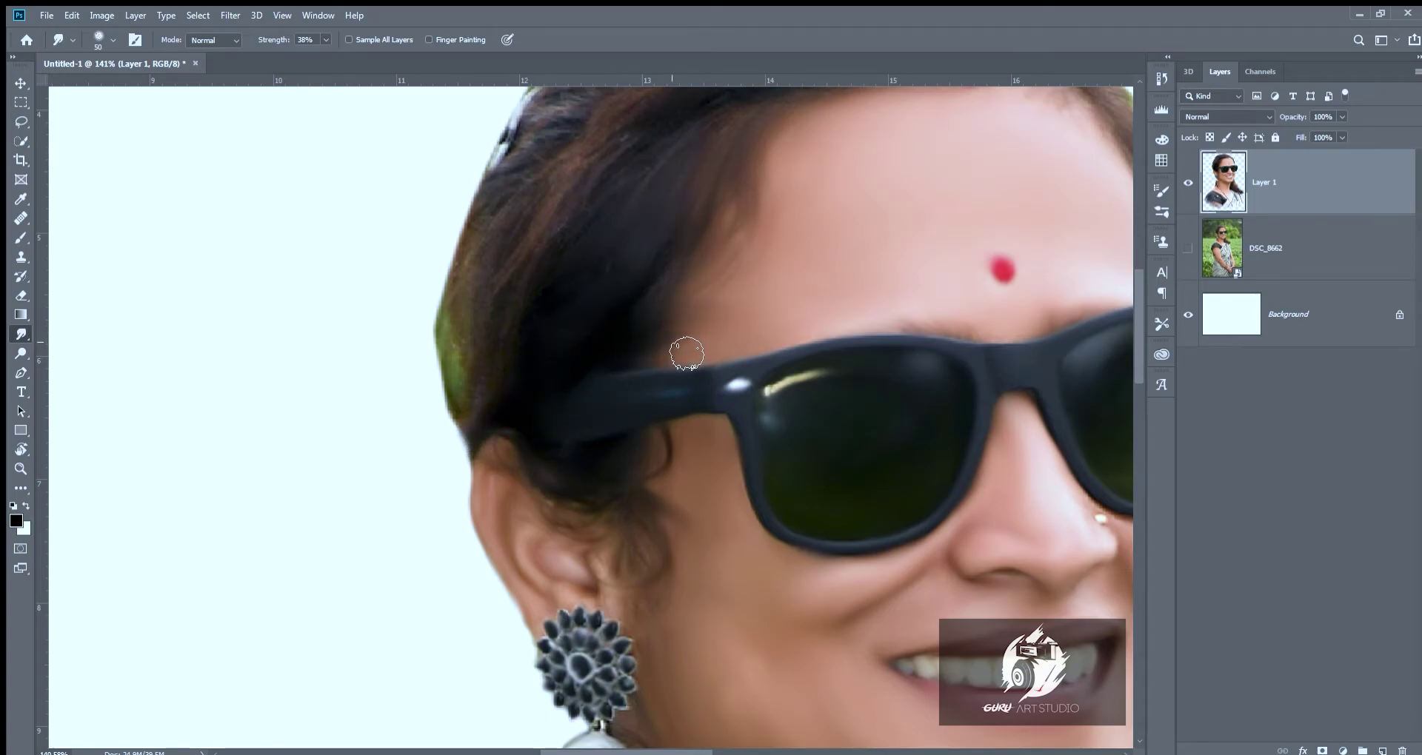
key("ctrl+0")
scroll(865, 253, "up", 3, "alt")
left_click_drag(855, 291, 645, 307)
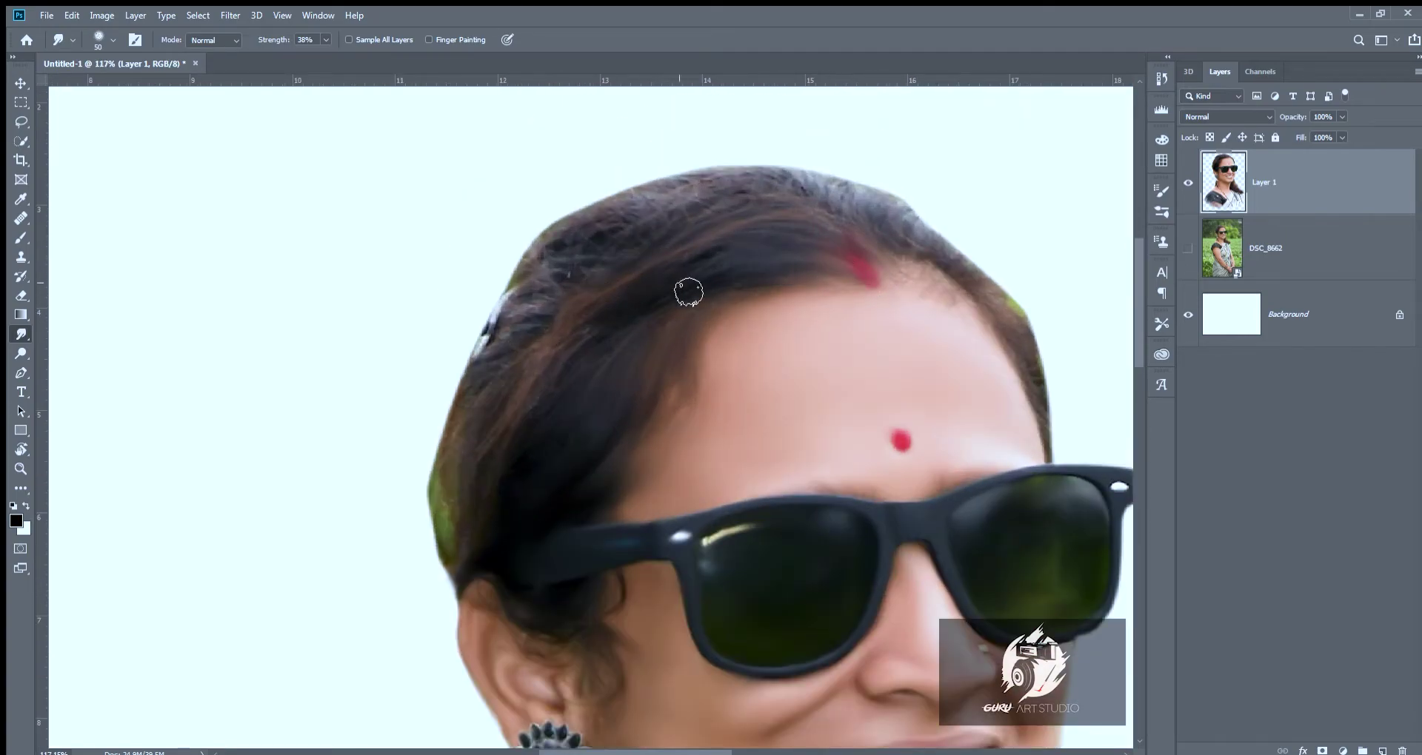
left_click_drag(896, 206, 869, 205)
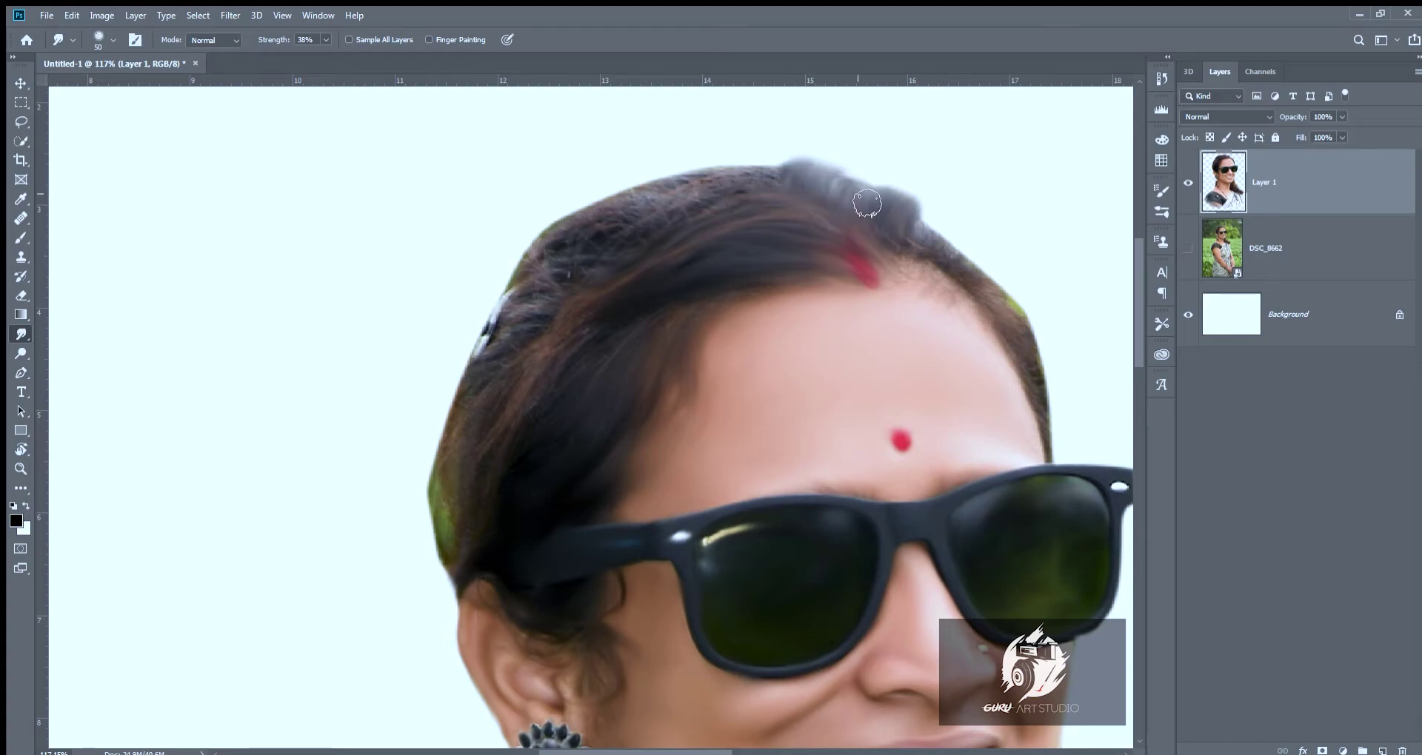
left_click_drag(678, 194, 706, 205)
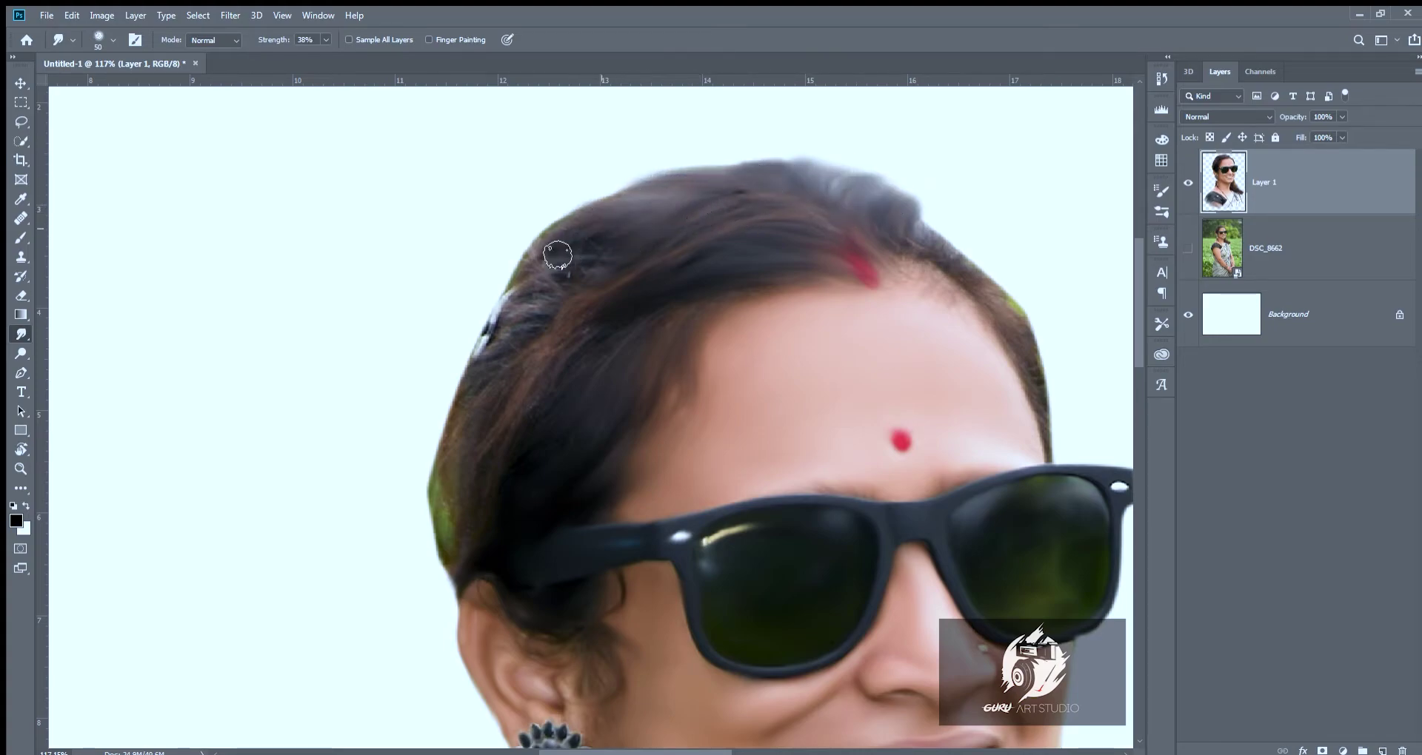
left_click_drag(613, 237, 508, 319)
Blend the left hair edge toward the ear, smoothing away the green fringe.
mouse_move(450, 466)
left_mouse_down()
mouse_move(504, 437)
mouse_move(454, 592)
left_mouse_up()
left_click_drag(511, 447, 454, 575)
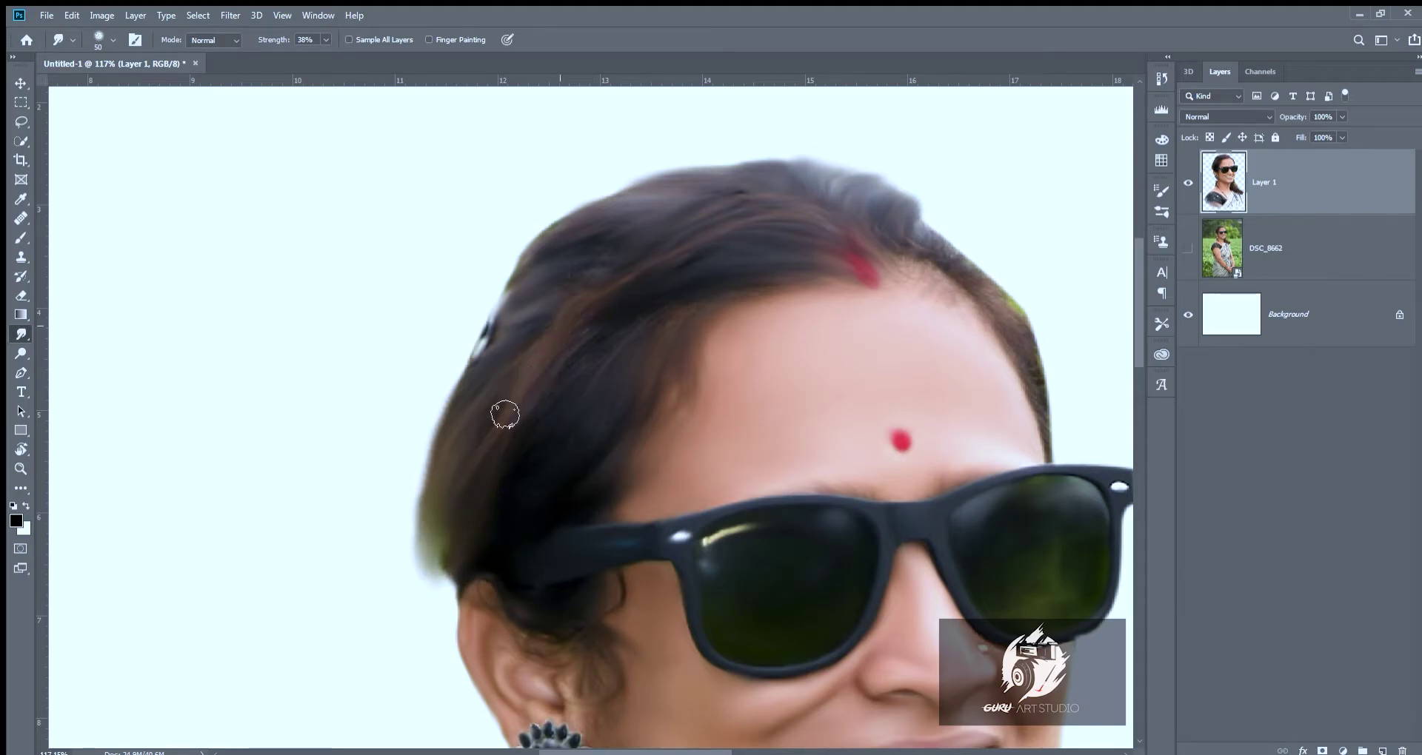
scroll(594, 384, "down", 5)
scroll(594, 383, "up", 5)
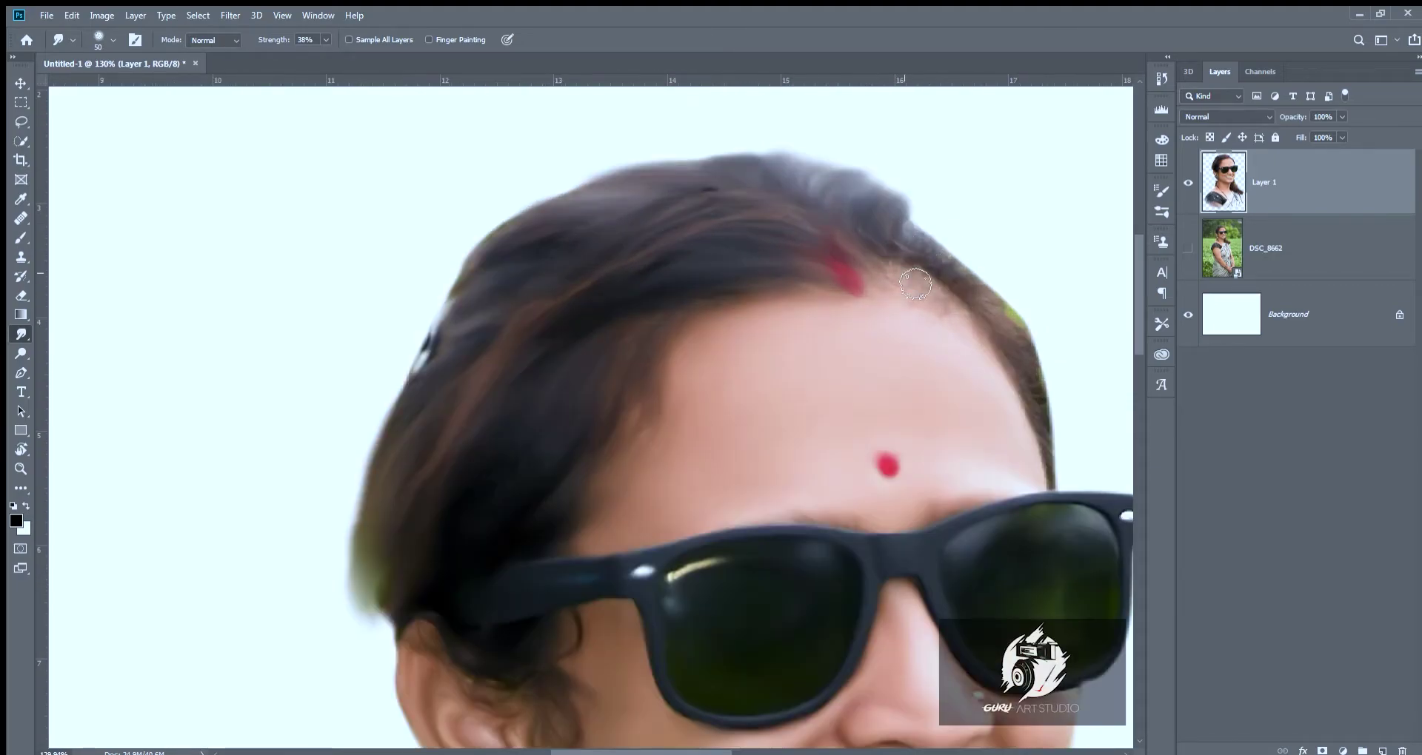
scroll(696, 401, "down", 5)
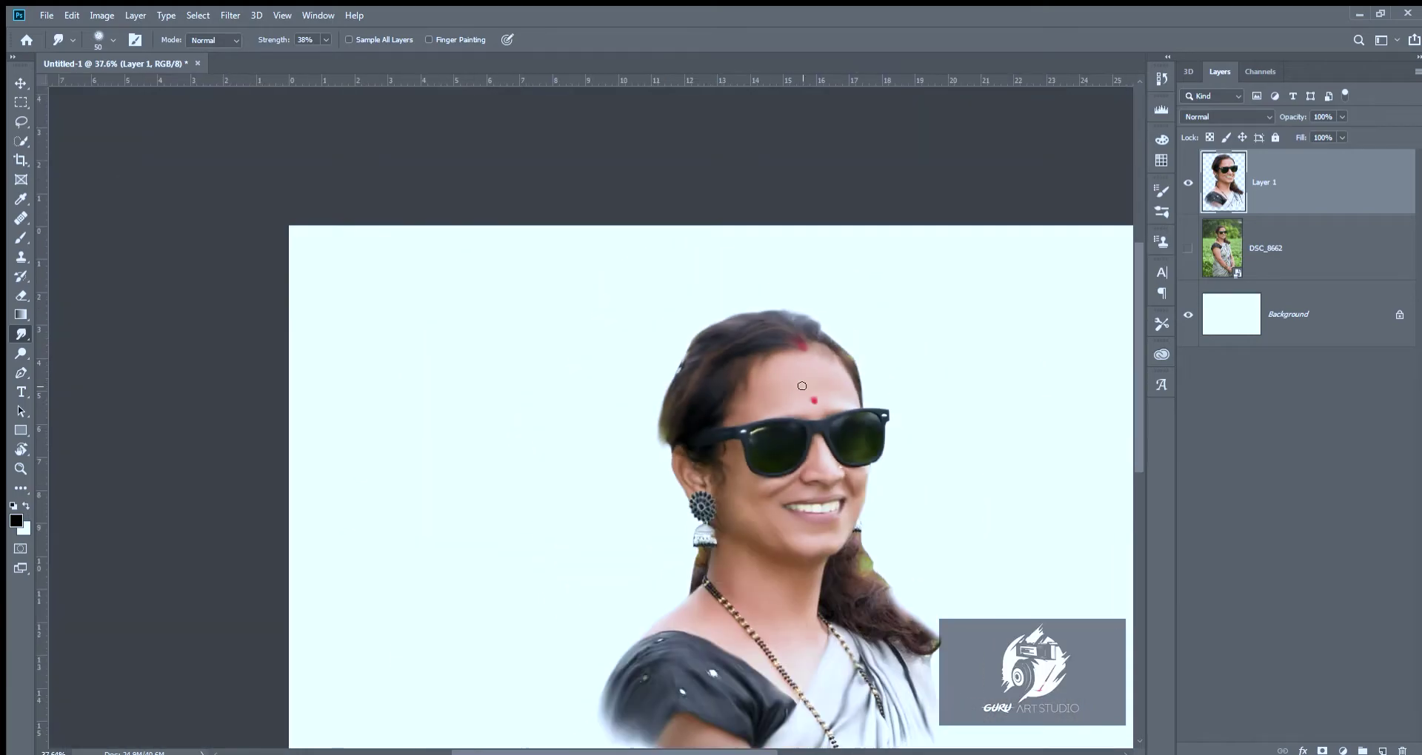
scroll(925, 314, "up", 5)
Push the right hair edge downward and cover the green patch beside the neck.
left_click_drag(1014, 367, 1040, 533)
scroll(832, 310, "down", 5)
scroll(832, 310, "right", 3)
scroll(826, 416, "down", 3)
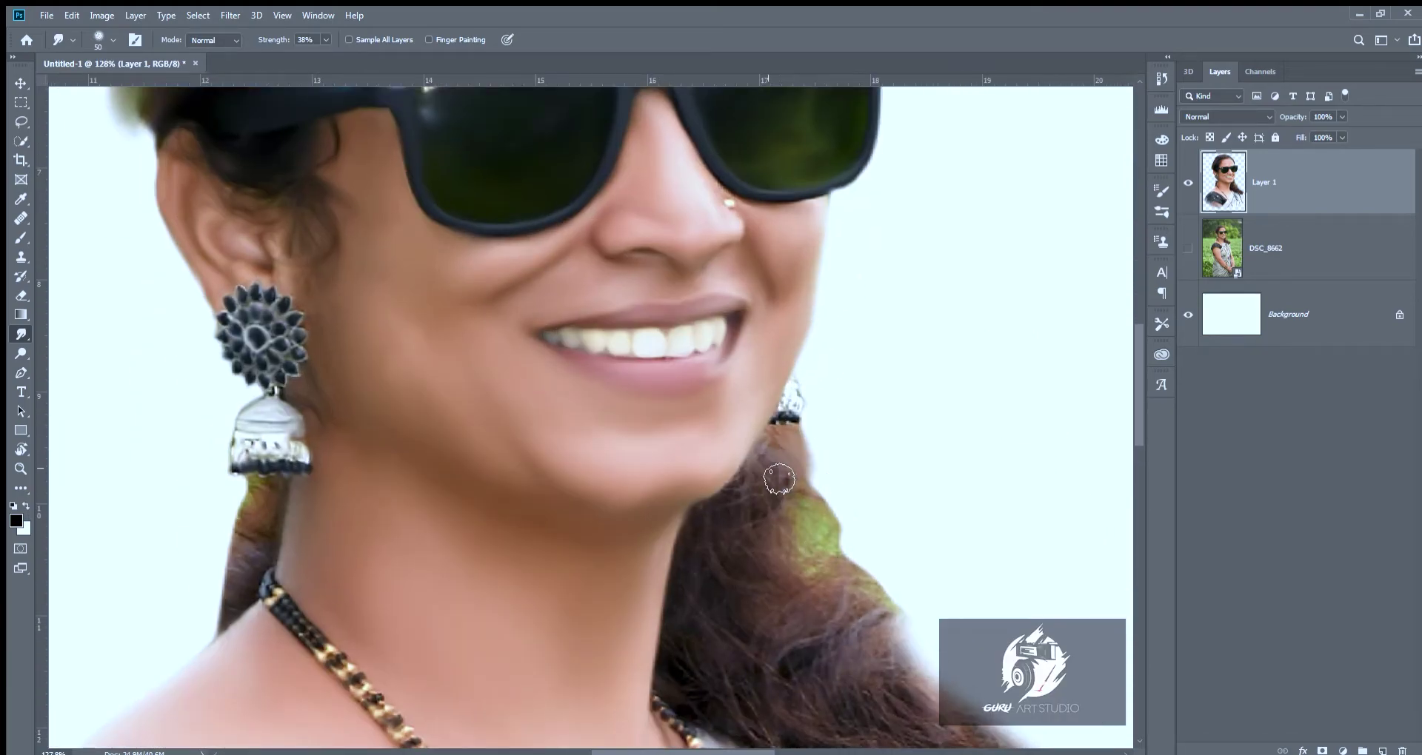
mouse_move(727, 532)
left_mouse_down()
mouse_move(787, 499)
mouse_move(833, 560)
mouse_move(805, 526)
left_mouse_up()
Smudge the hair around the neck edge, smoothing the dark pocket beside it.
scroll(806, 527, "down", 3)
scroll(686, 405, "up", 1)
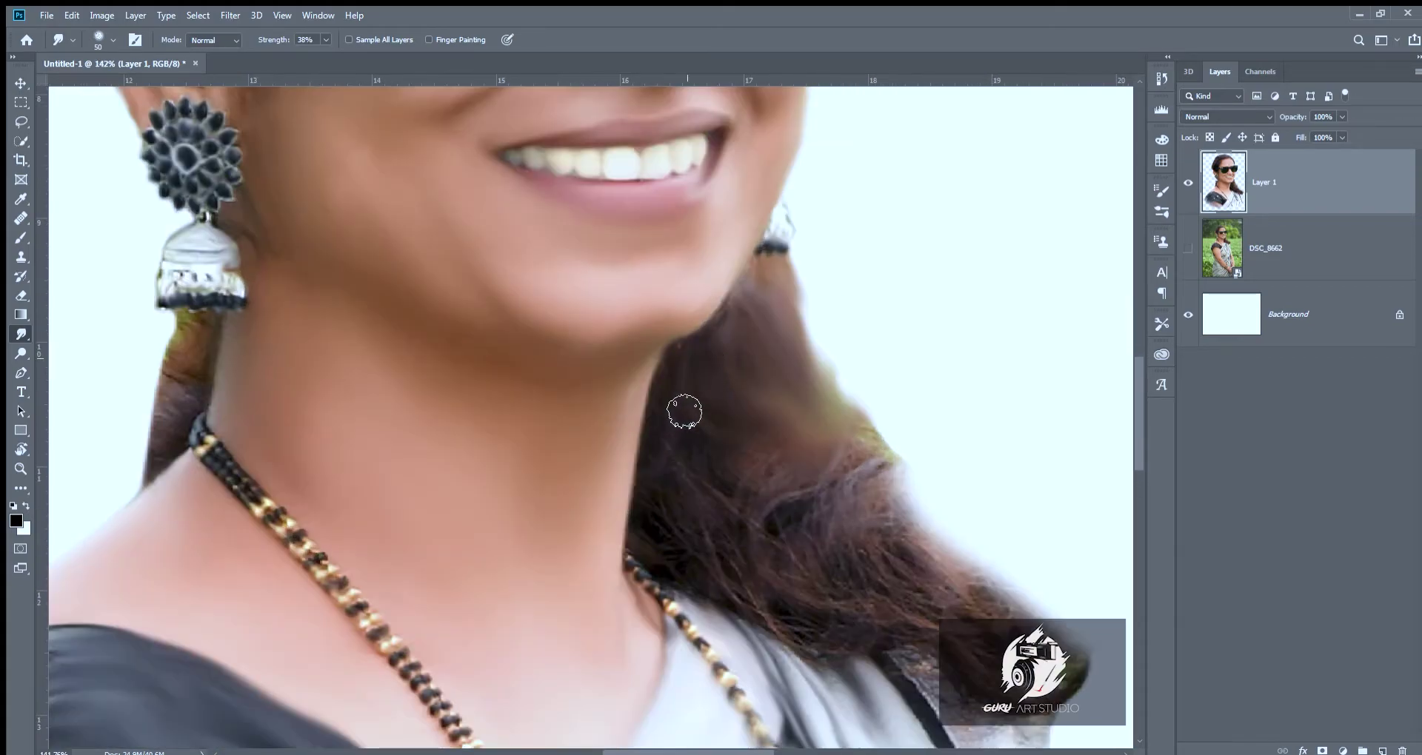
left_click_drag(688, 572, 765, 520)
mouse_move(713, 576)
left_mouse_down()
mouse_move(866, 482)
mouse_move(832, 549)
mouse_move(901, 553)
mouse_move(989, 592)
mouse_move(933, 686)
left_mouse_up()
scroll(933, 685, "down", 3)
left_click_drag(819, 438, 910, 592)
mouse_move(911, 518)
left_mouse_down()
mouse_move(852, 443)
mouse_move(977, 441)
left_mouse_up()
Soften the hair edge right of the neck and pull the hair tips into the background.
key("ctrl+0")
scroll(619, 458, "up", 5)
mouse_move(620, 458)
left_mouse_down()
mouse_move(640, 319)
mouse_move(775, 442)
mouse_move(719, 387)
mouse_move(753, 448)
mouse_move(851, 530)
left_mouse_up()
scroll(676, 407, "down", 2)
scroll(682, 424, "down", 1)
scroll(683, 423, "up", 2)
mouse_move(682, 424)
left_mouse_down()
mouse_move(768, 545)
mouse_move(791, 546)
mouse_move(784, 584)
mouse_move(881, 620)
mouse_move(823, 636)
left_mouse_up()
scroll(823, 636, "down", 1)
scroll(809, 637, "down", 5)
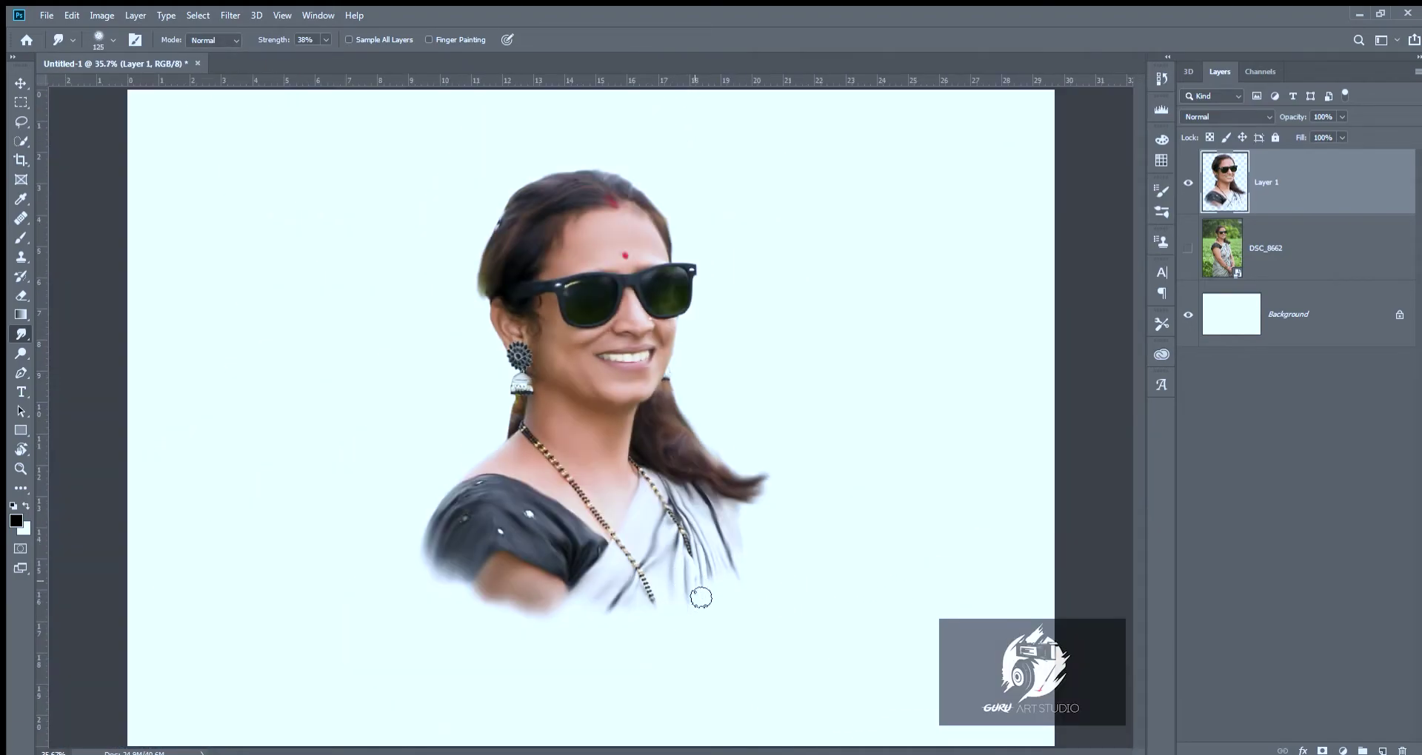
scroll(578, 178, "up", 3)
scroll(577, 178, "down", 3)
scroll(644, 191, "up", 3)
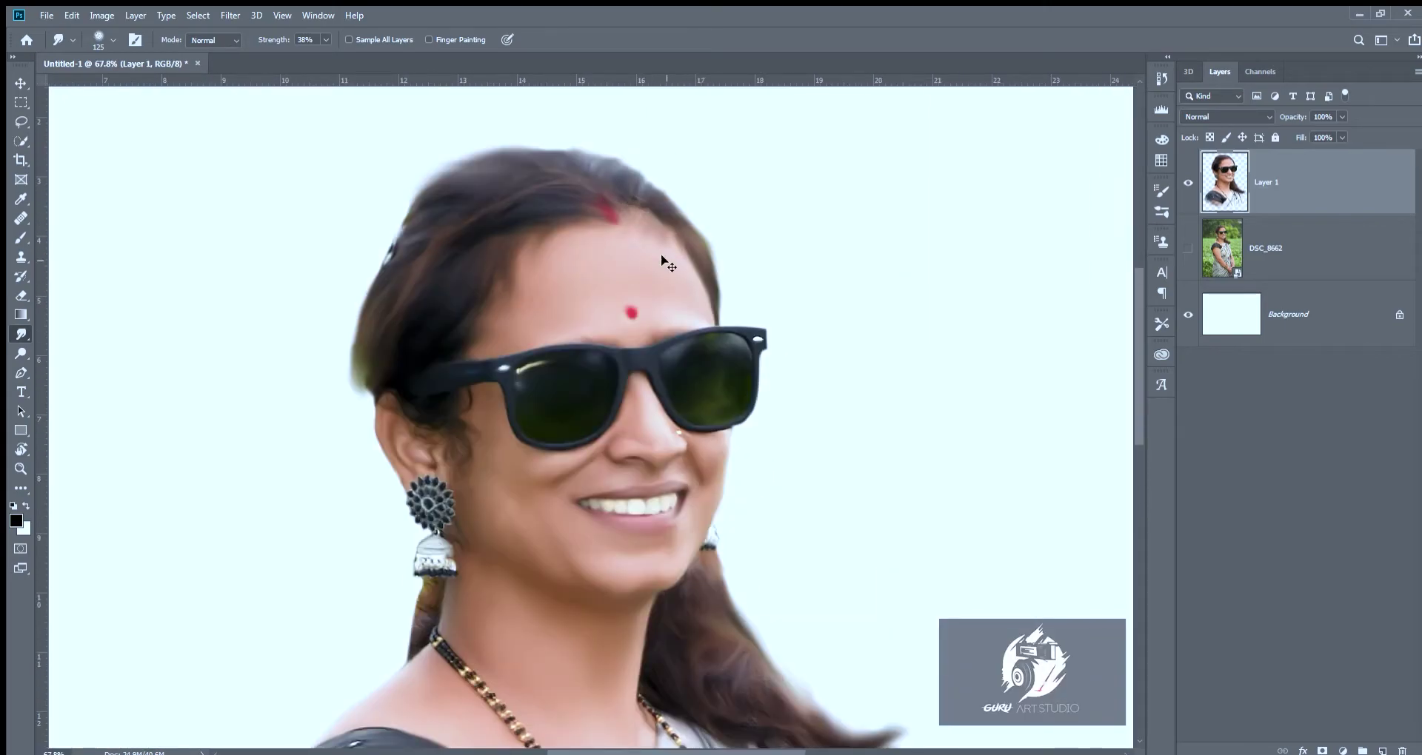
Shrink the Smudge brush to about 30 px for fine hairline work.
key("bracketleft")
key("bracketleft")
key("bracketleft")
scroll(655, 348, "up", 3)
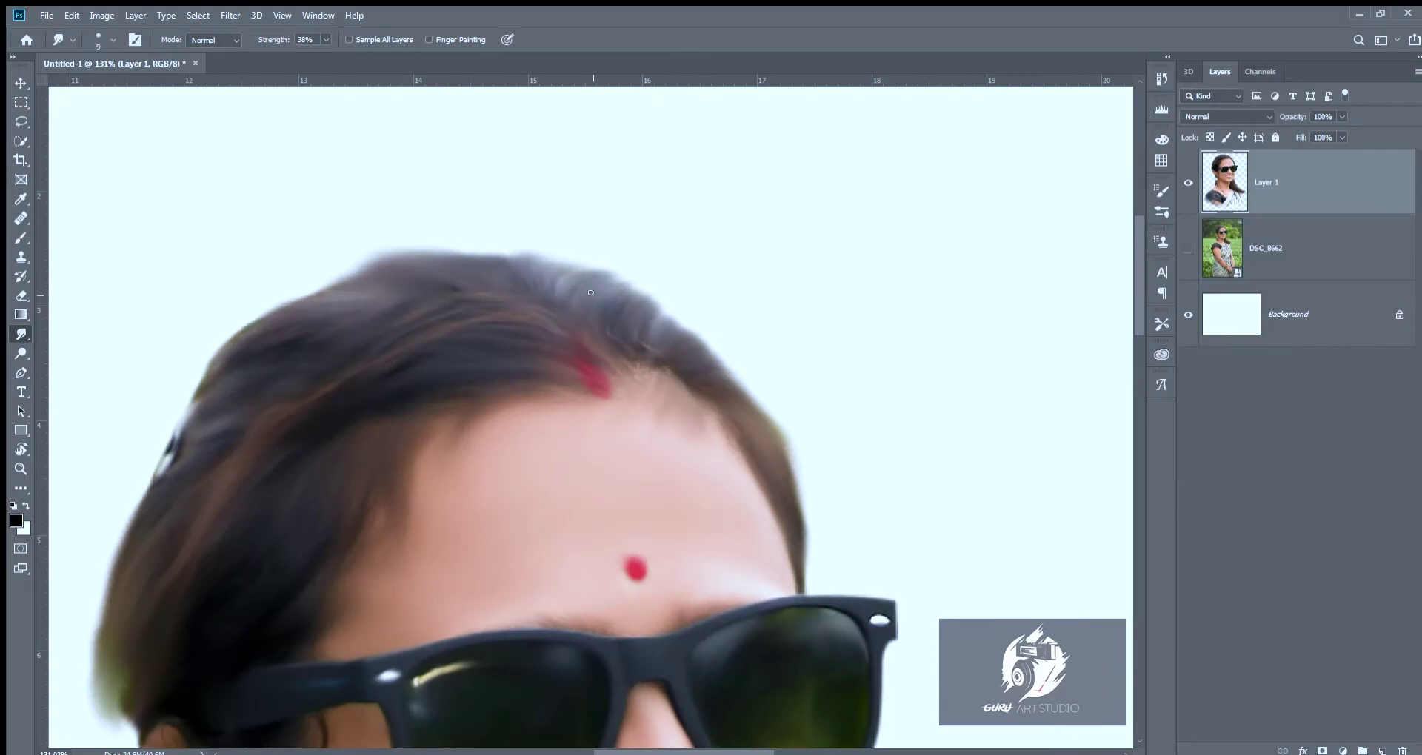
scroll(626, 300, "up", 2)
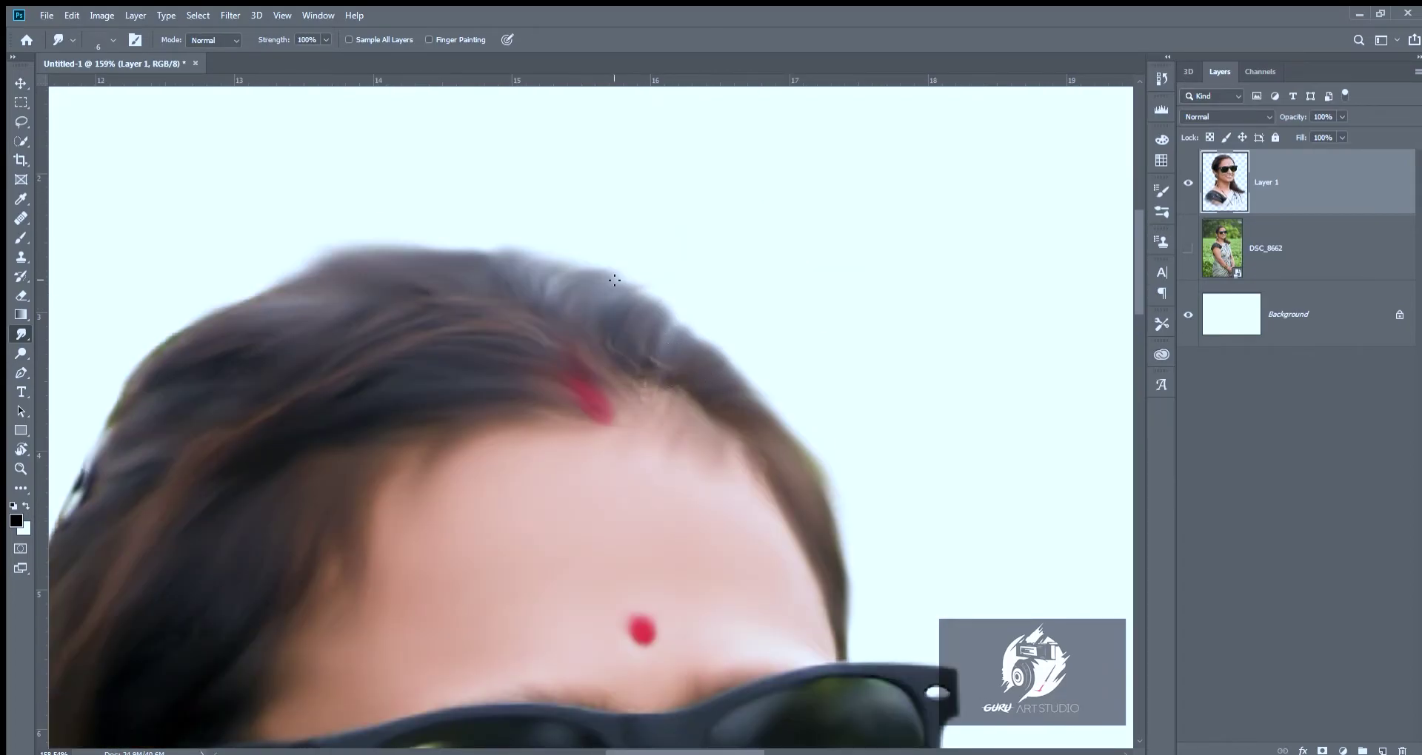
scroll(629, 271, "down", 2)
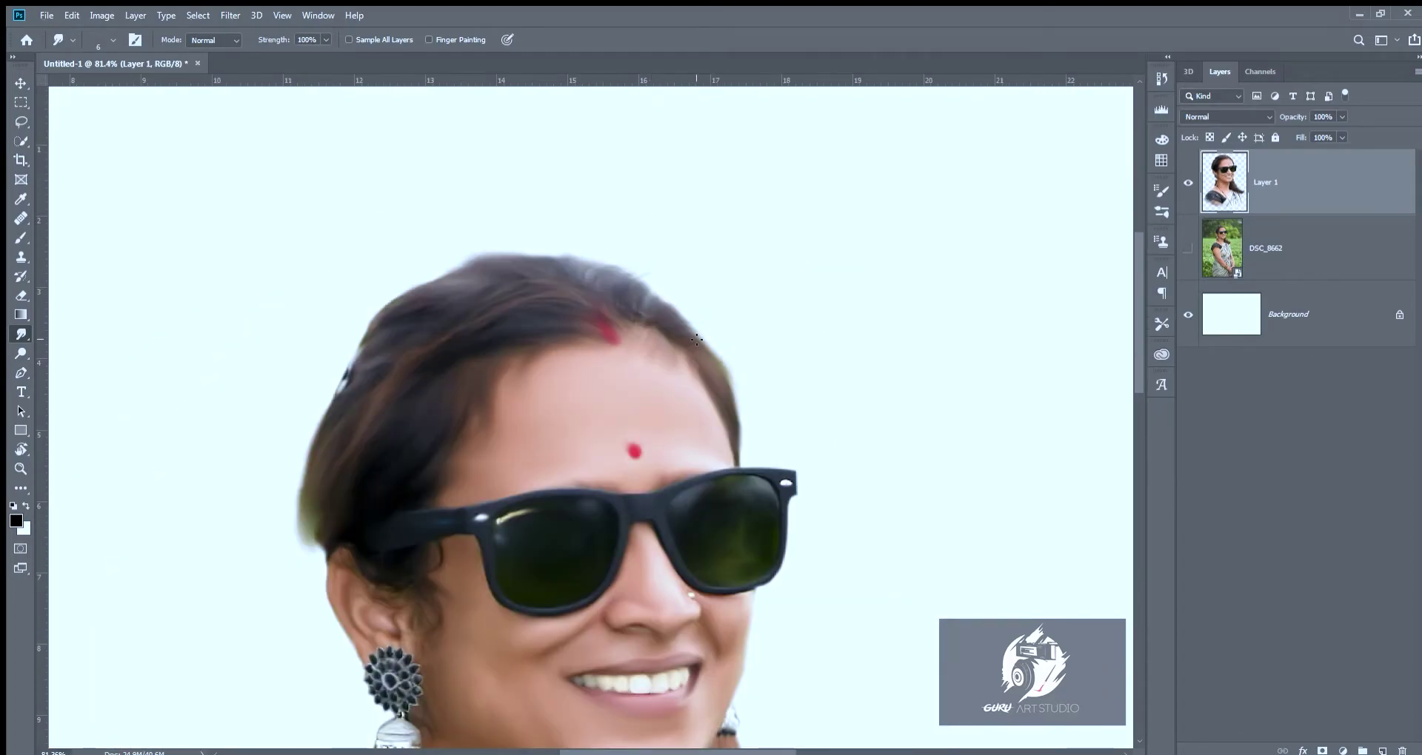
scroll(685, 314, "up", 2)
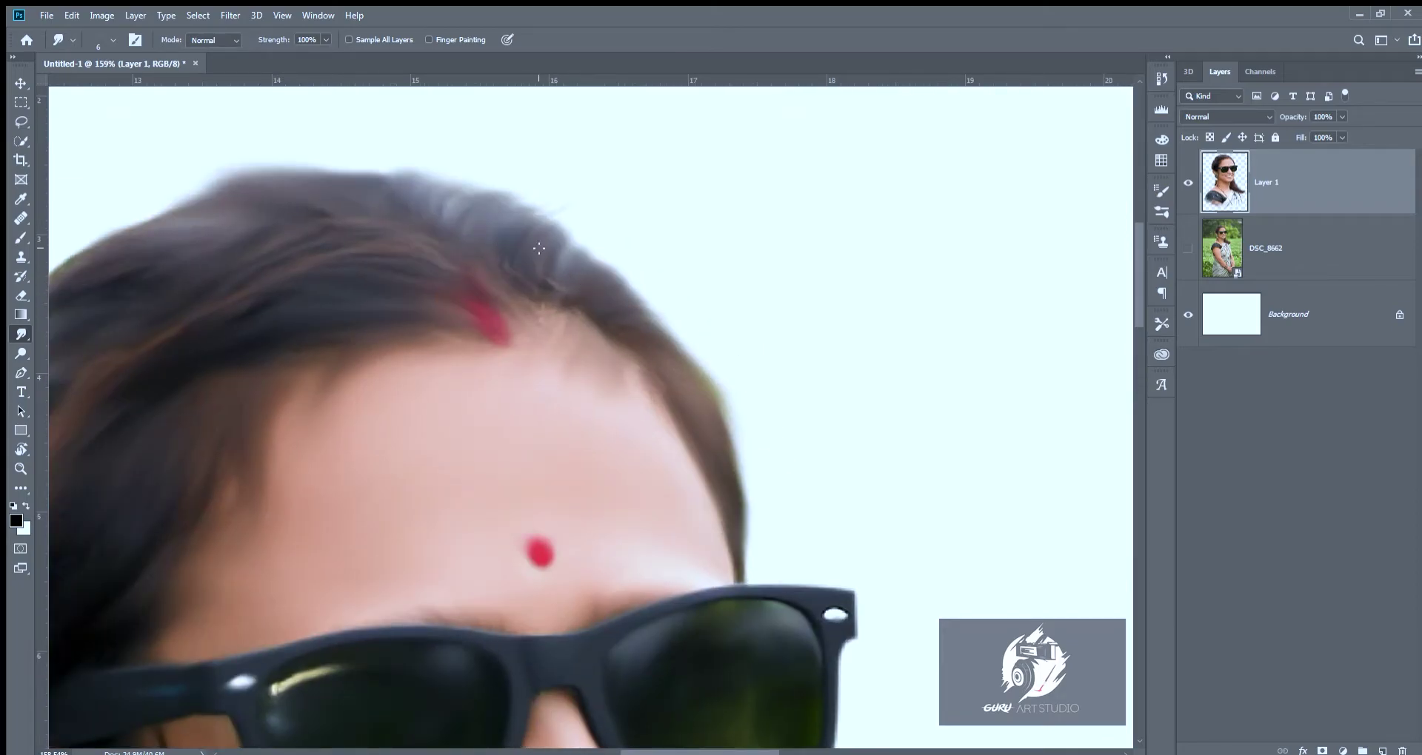
key("bracketleft")
key("bracketleft")
key("bracketleft")
scroll(518, 215, "down", 2)
scroll(526, 198, "up", 2)
Streak fine smudge strokes along the top hairline to soften its edge.
left_click_drag(672, 351, 704, 379)
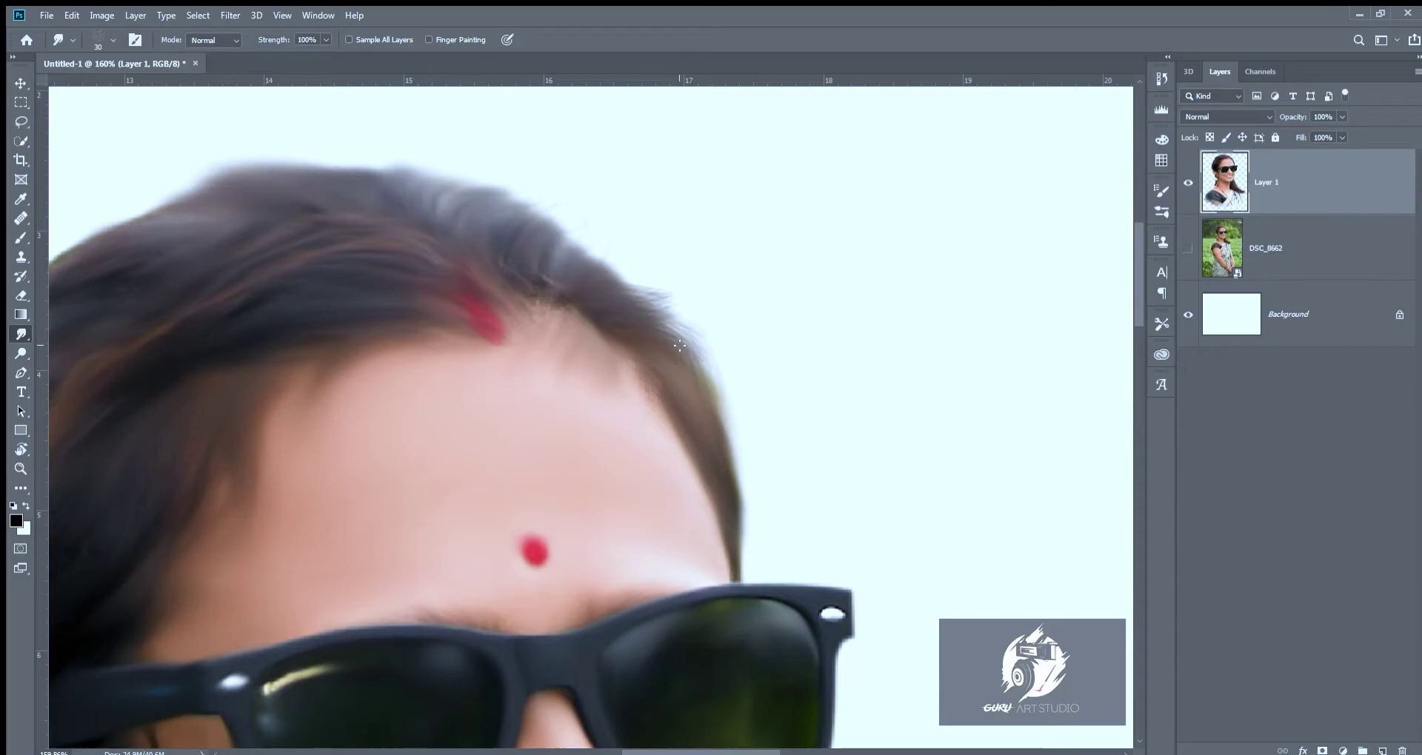
scroll(666, 355, "down", 2)
scroll(437, 348, "up", 1)
left_click_drag(378, 349, 437, 348)
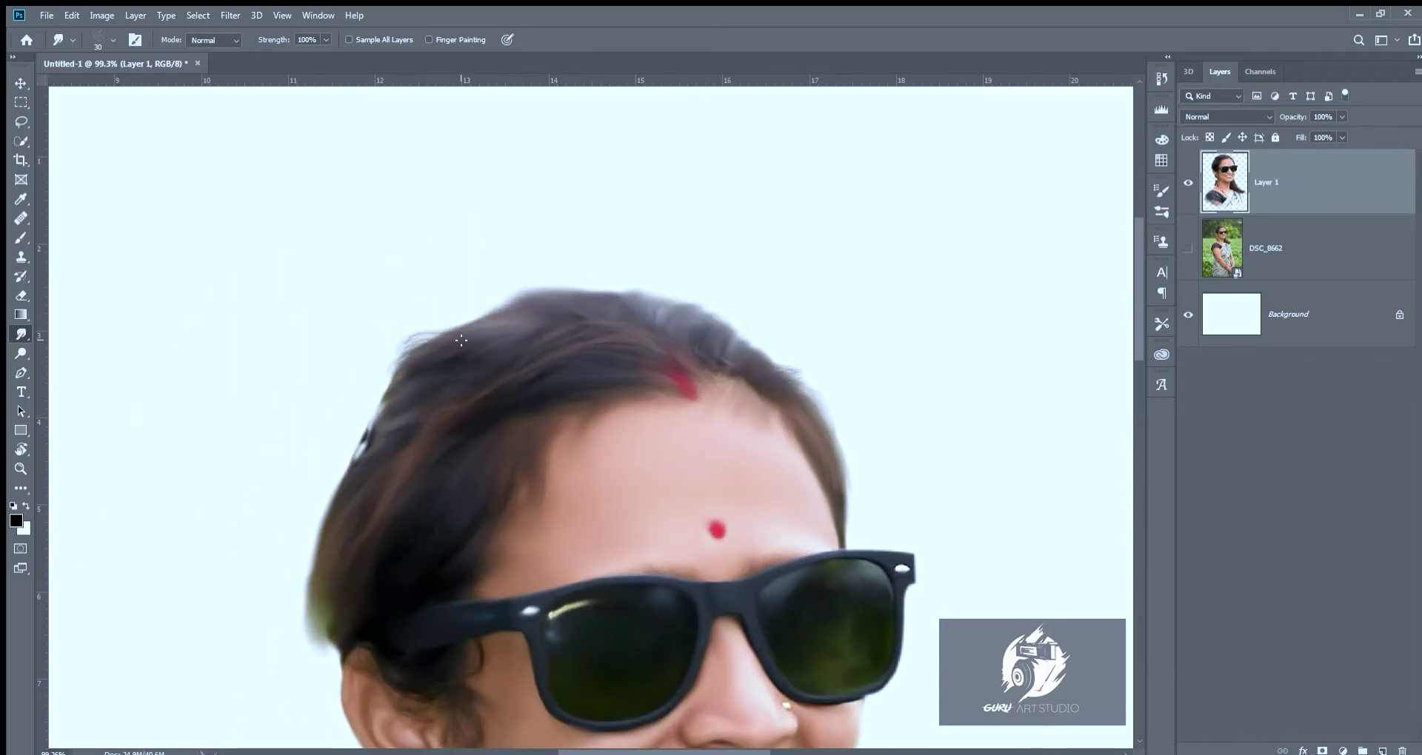
left_click_drag(459, 337, 435, 351)
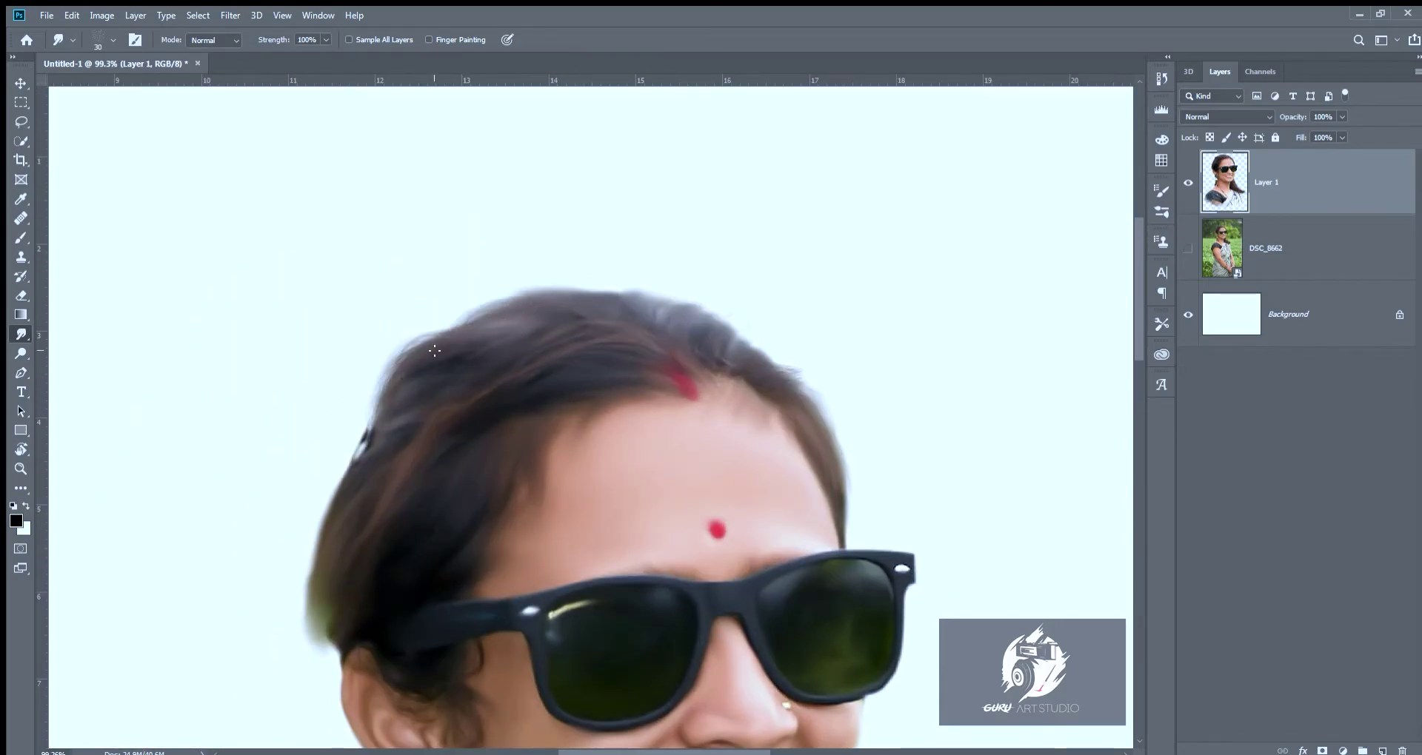
scroll(546, 316, "down", 2)
scroll(750, 179, "up", 3)
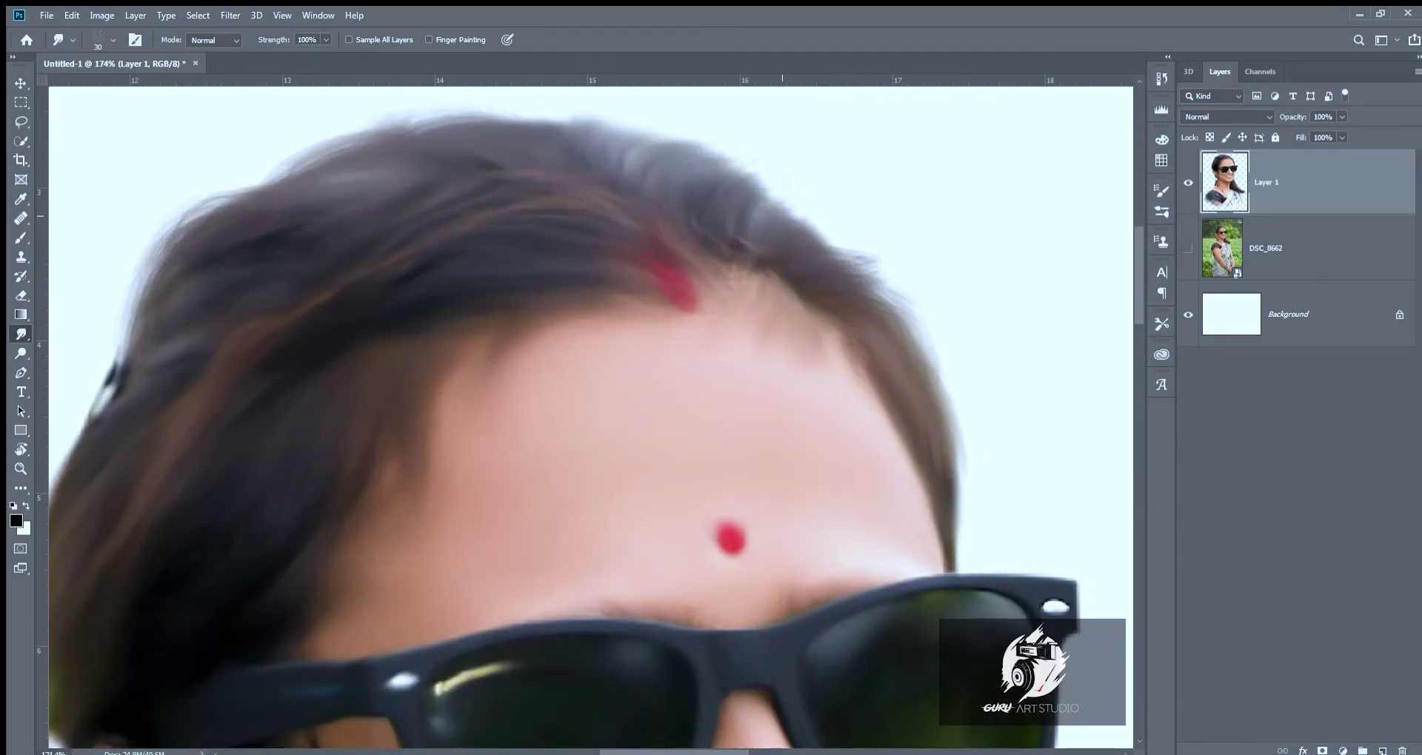
scroll(748, 232, "down", 2)
scroll(770, 255, "down", 2)
scroll(840, 505, "up", 3)
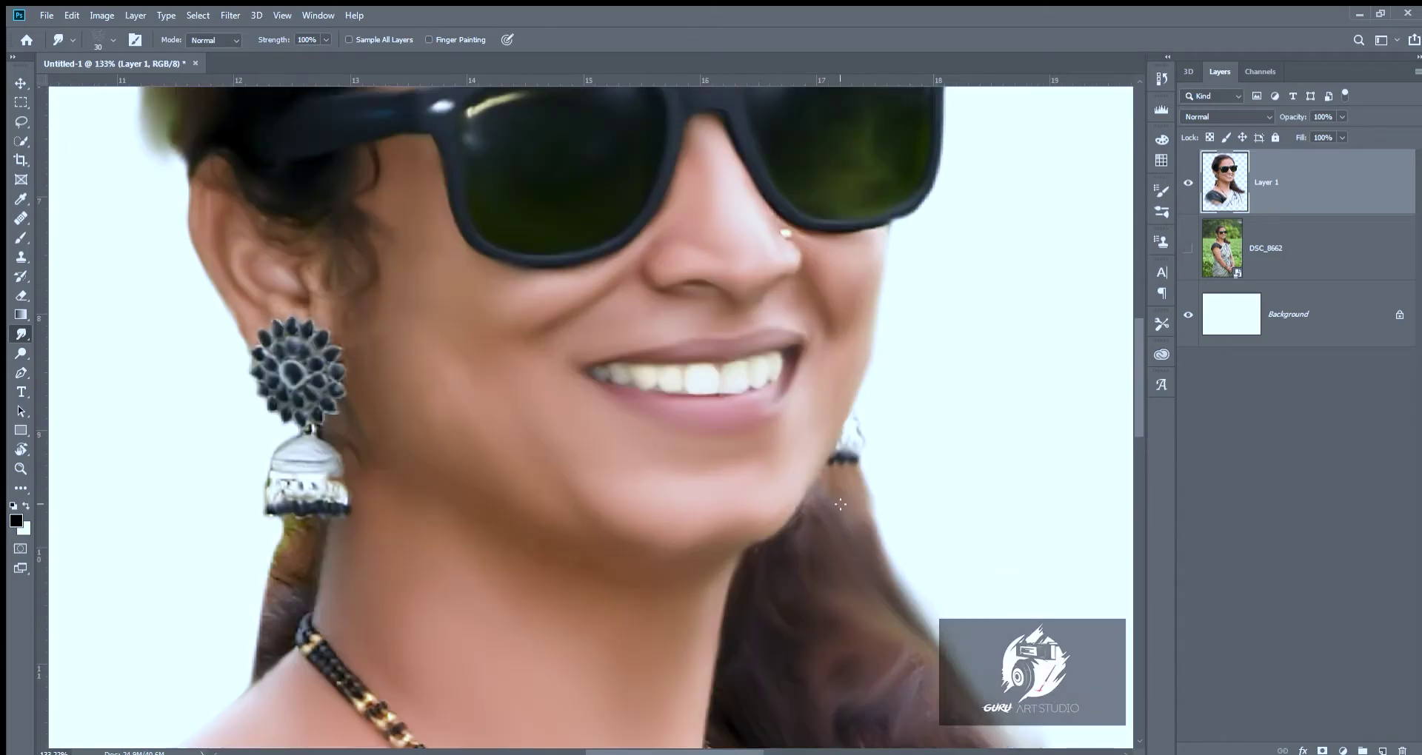
scroll(875, 560, "down", 2)
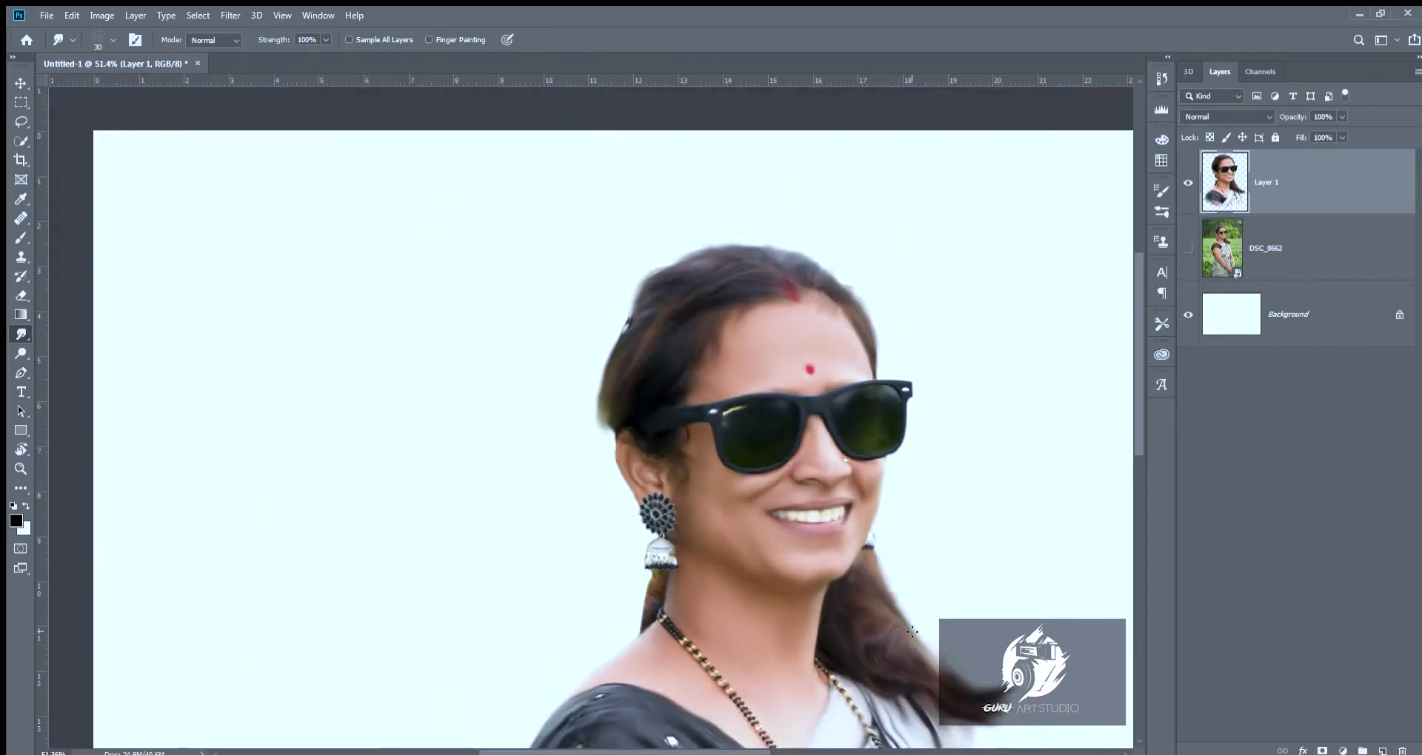
scroll(482, 367, "up", 3)
scroll(481, 367, "down", 1)
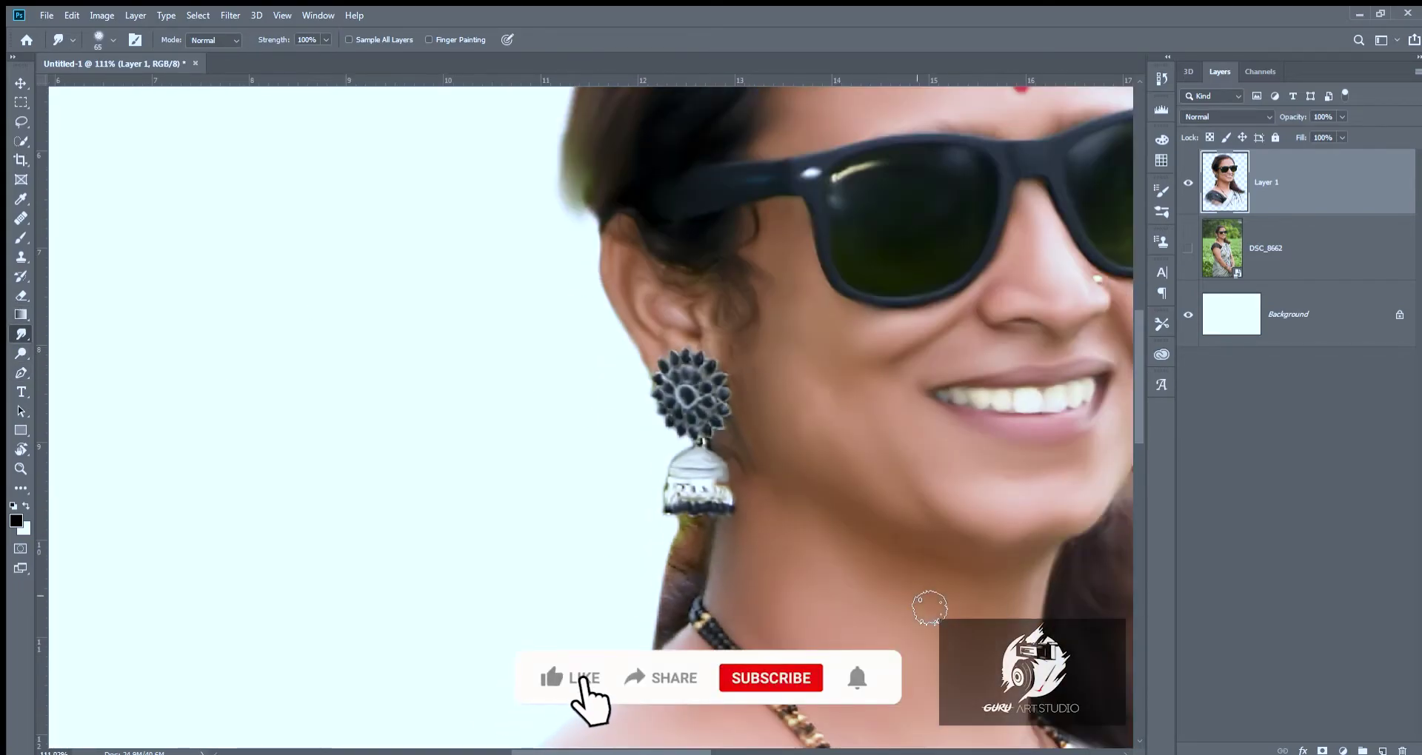
scroll(674, 592, "up", 2)
Set smudge strength to 31% and erase a stray bit of the hair edge.
key("3")
key("1")
scroll(622, 600, "down", 2)
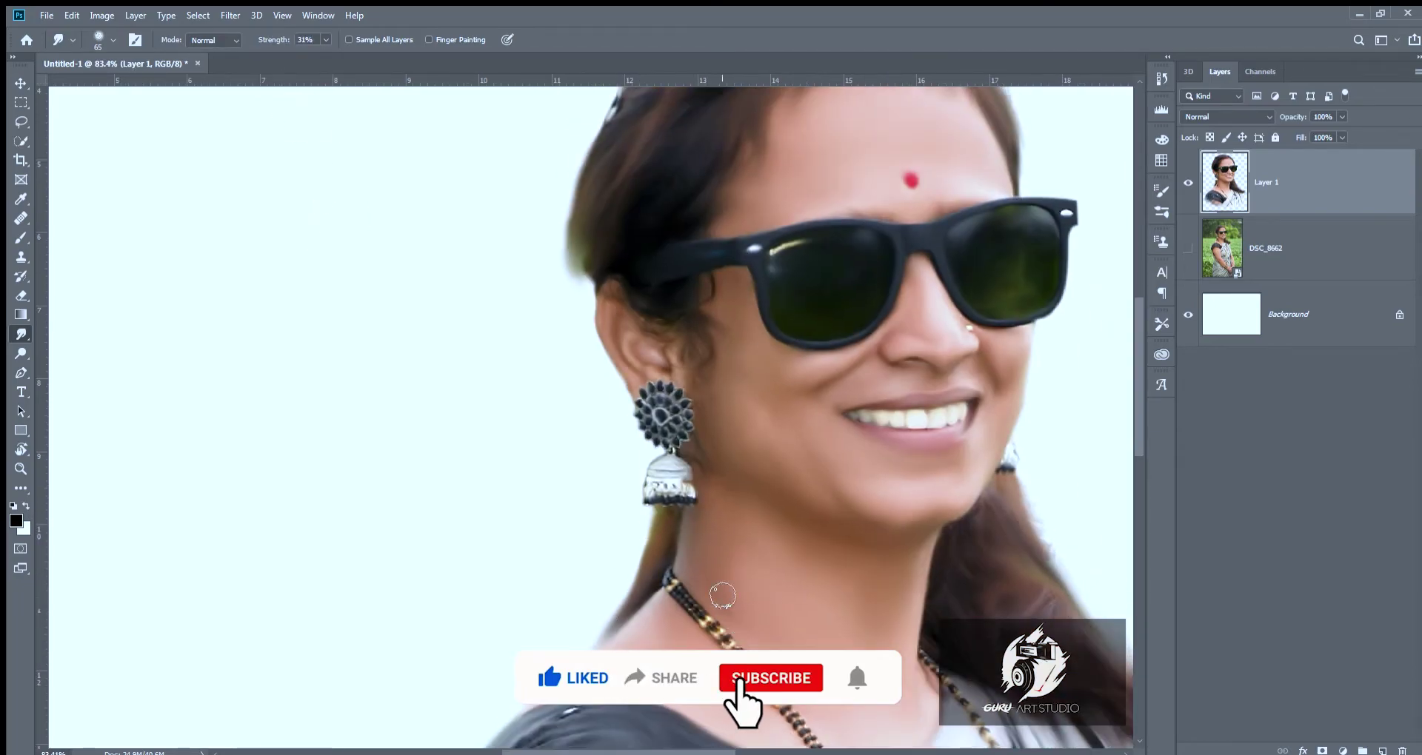
scroll(547, 222, "up", 2)
left_click(21, 295)
left_click_drag(540, 385, 587, 544)
scroll(517, 467, "down", 2)
scroll(809, 463, "up", 2)
scroll(809, 463, "down", 2)
scroll(762, 239, "up", 2)
scroll(501, 437, "down", 2)
Return to the Smudge tool at 98% strength and pull the hair tips outward.
key("r")
scroll(548, 619, "up", 2)
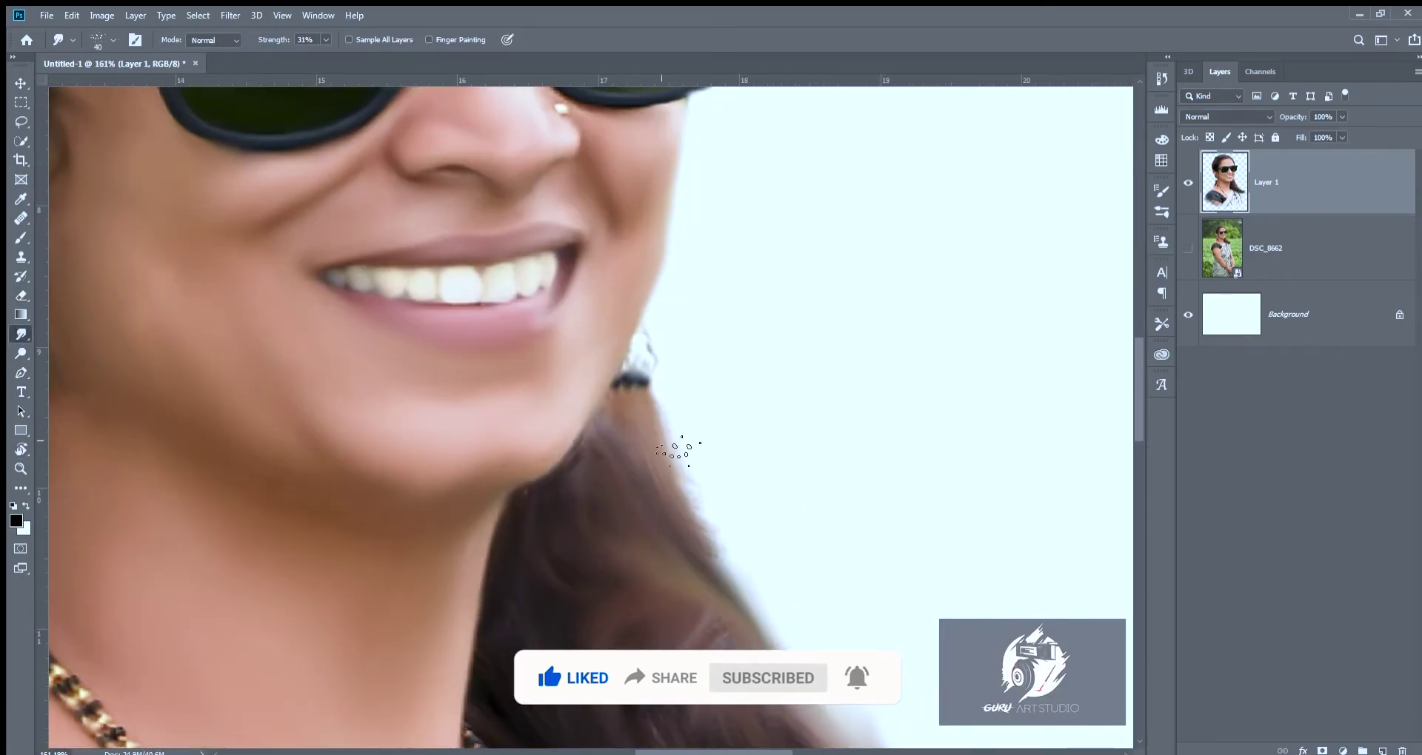
scroll(763, 574, "down", 2)
scroll(598, 318, "up", 2)
key("9")
key("8")
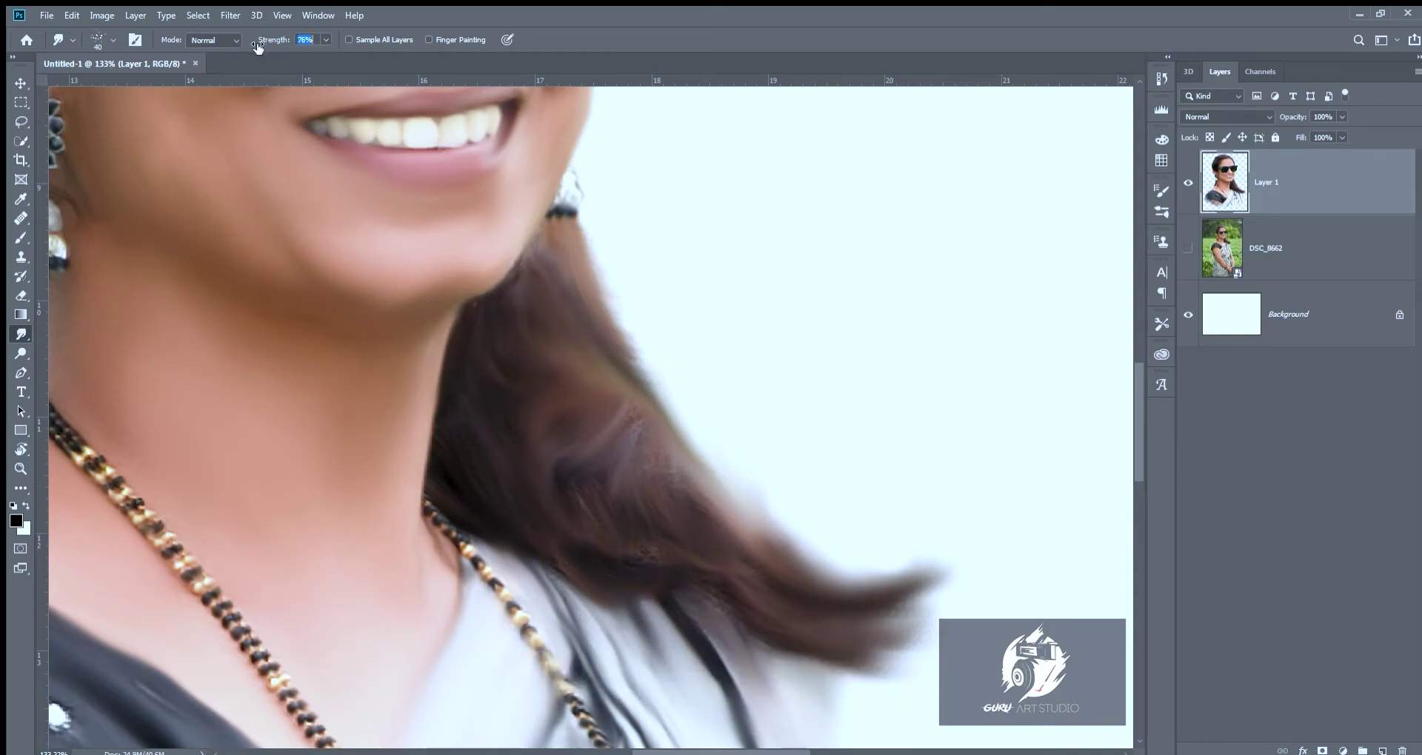
left_click_drag(708, 430, 729, 431)
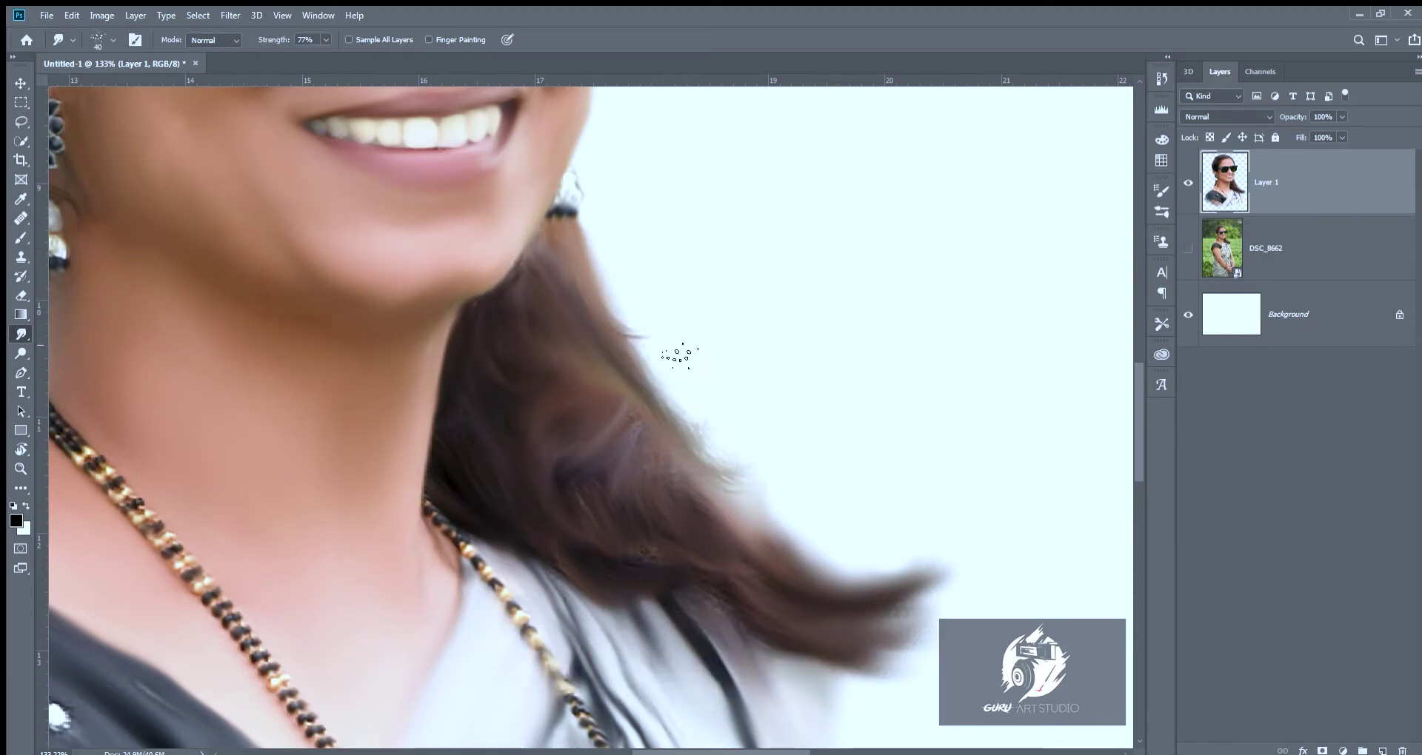
scroll(601, 296, "down", 3)
scroll(606, 282, "up", 3)
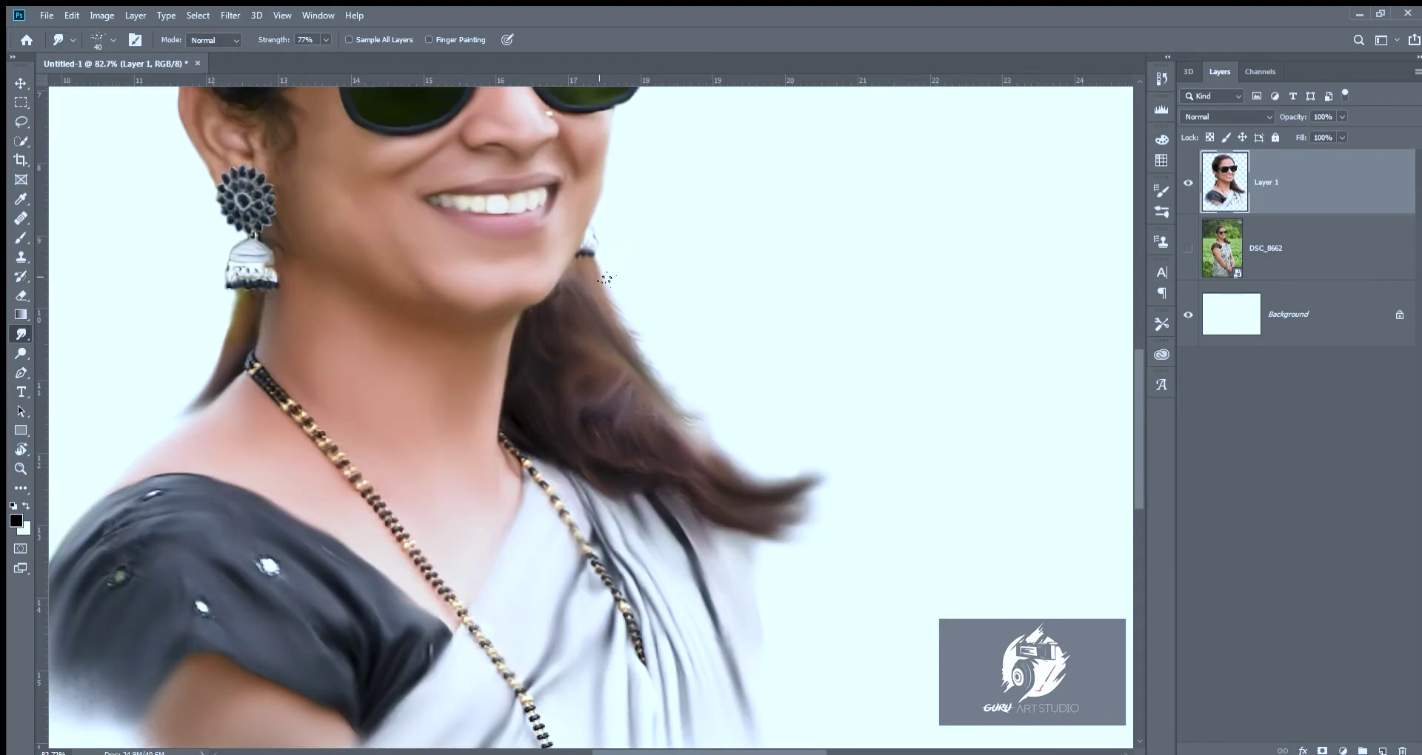
scroll(550, 333, "up", 3)
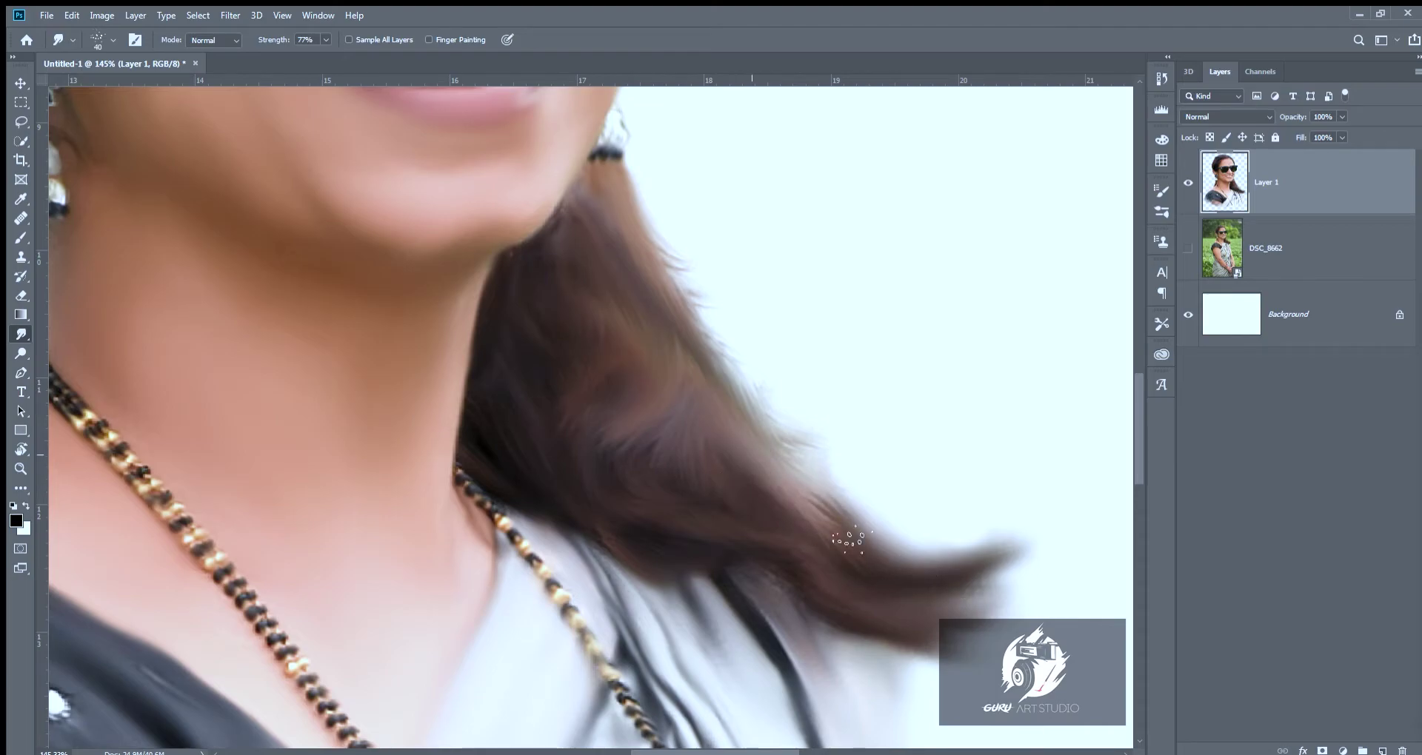
scroll(891, 596, "down", 3)
scroll(891, 613, "down", 3)
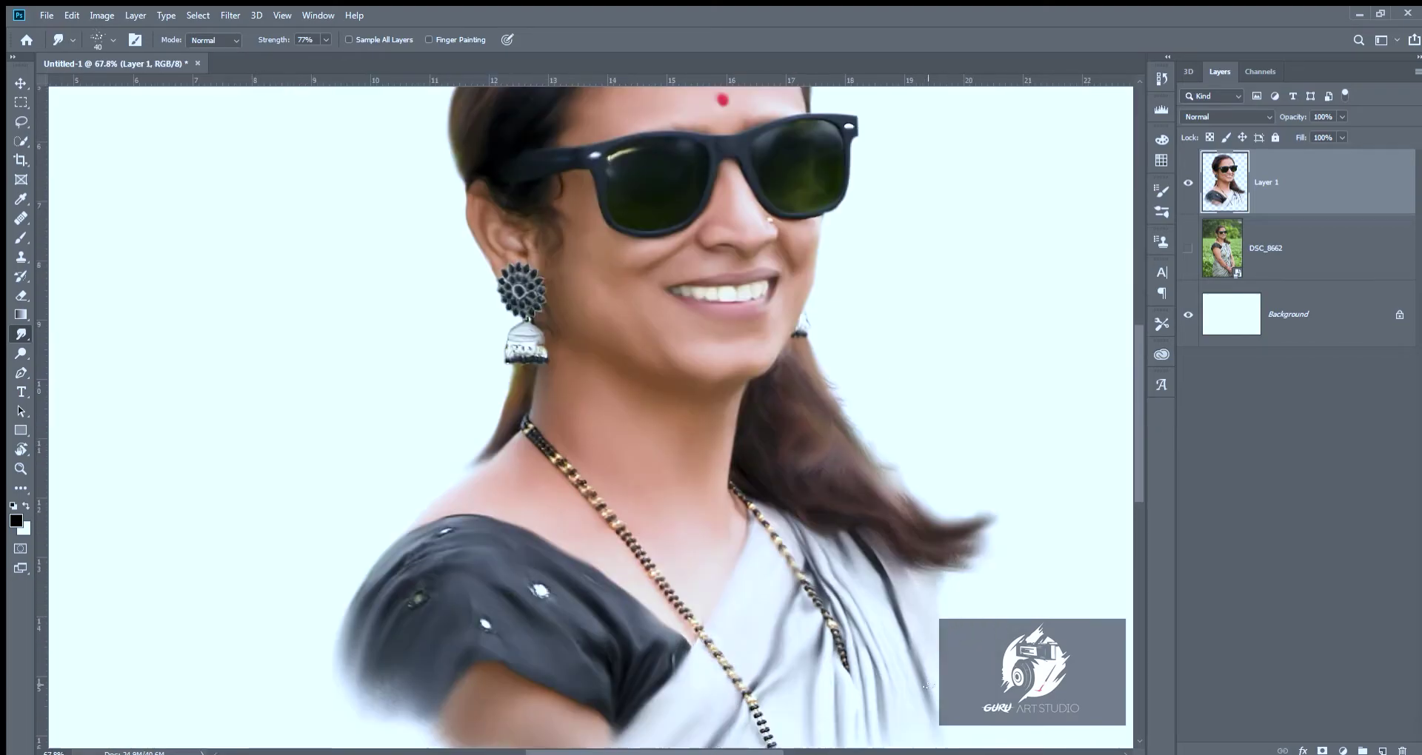
scroll(650, 429, "up", 5)
scroll(876, 442, "down", 5)
scroll(549, 315, "up", 5)
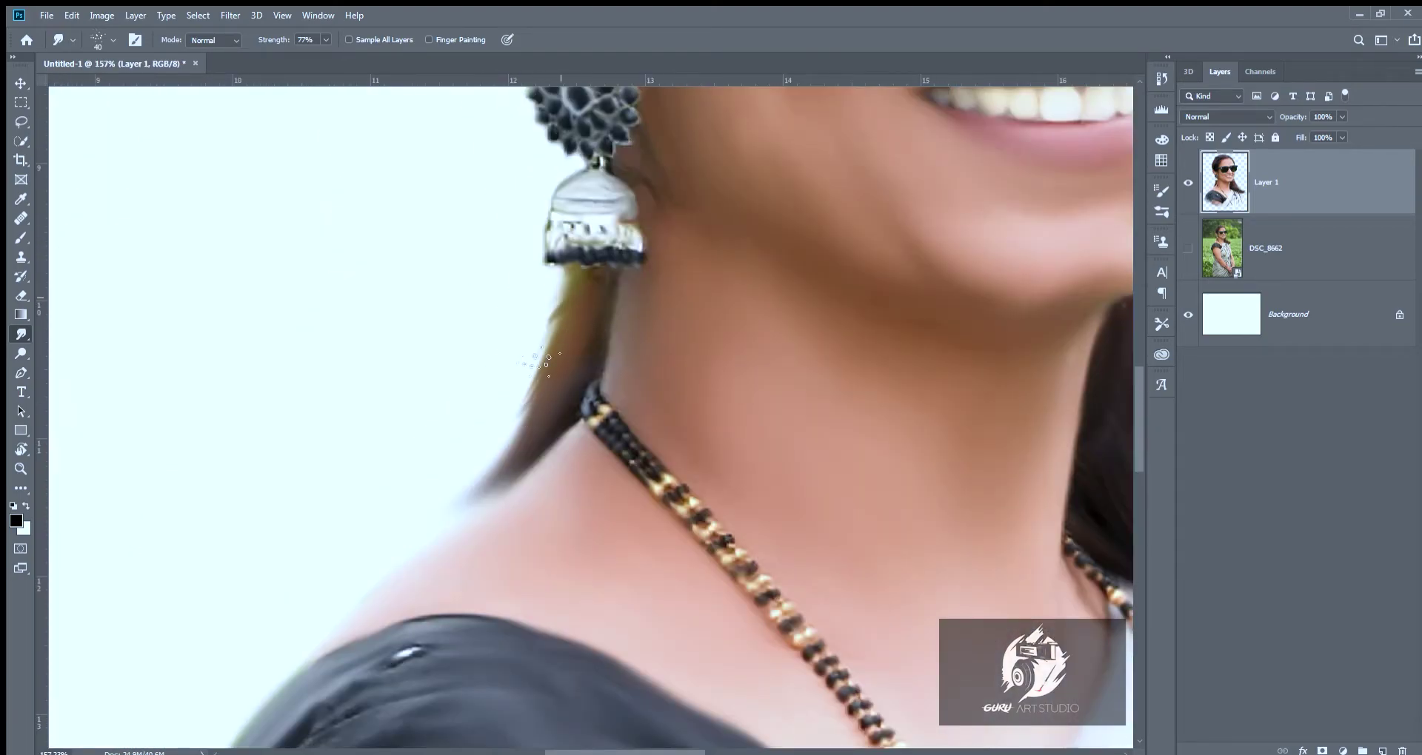
Smudge hair strands down along the neck edge.
left_click_drag(522, 457, 469, 437)
mouse_move(555, 311)
left_mouse_down()
mouse_move(474, 489)
mouse_move(430, 522)
left_mouse_up()
scroll(503, 485, "down", 5)
scroll(574, 203, "up", 5)
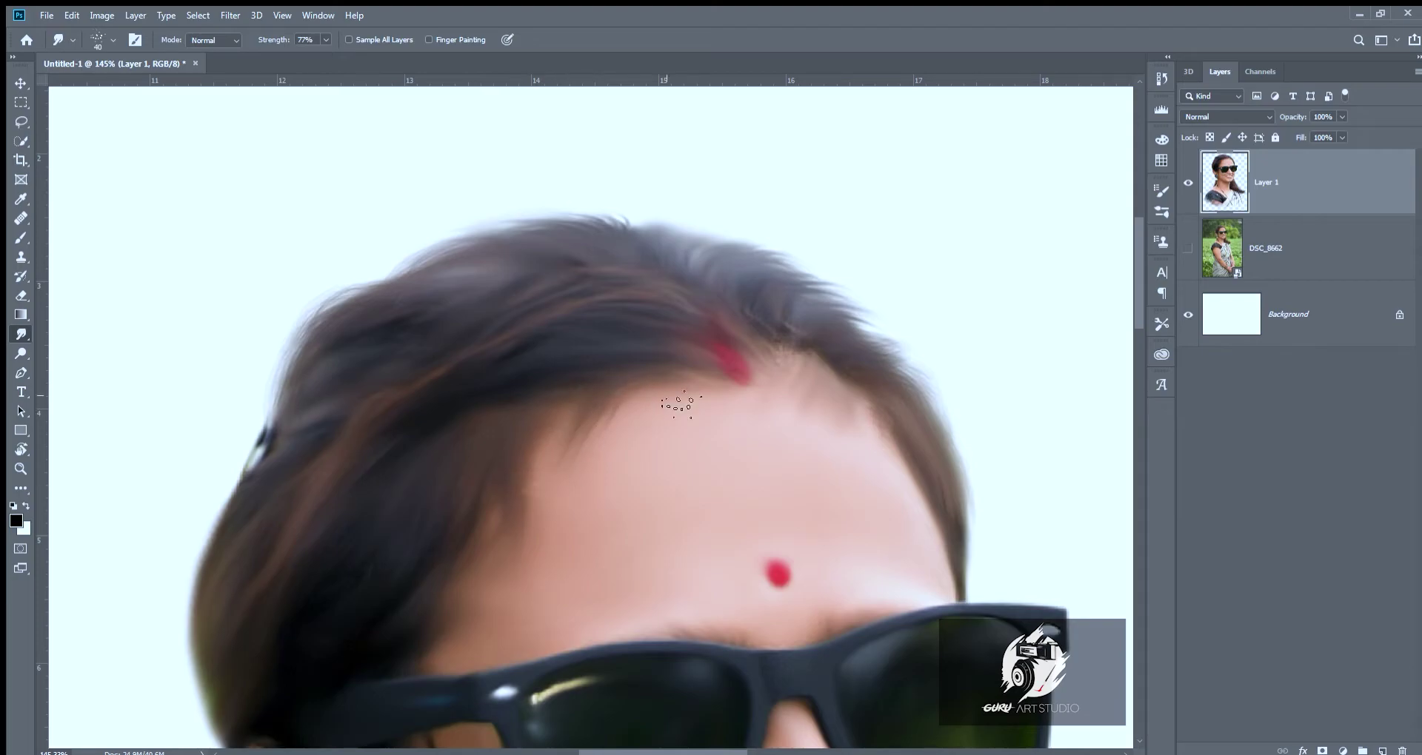
scroll(534, 500, "down", 5)
scroll(717, 256, "up", 6)
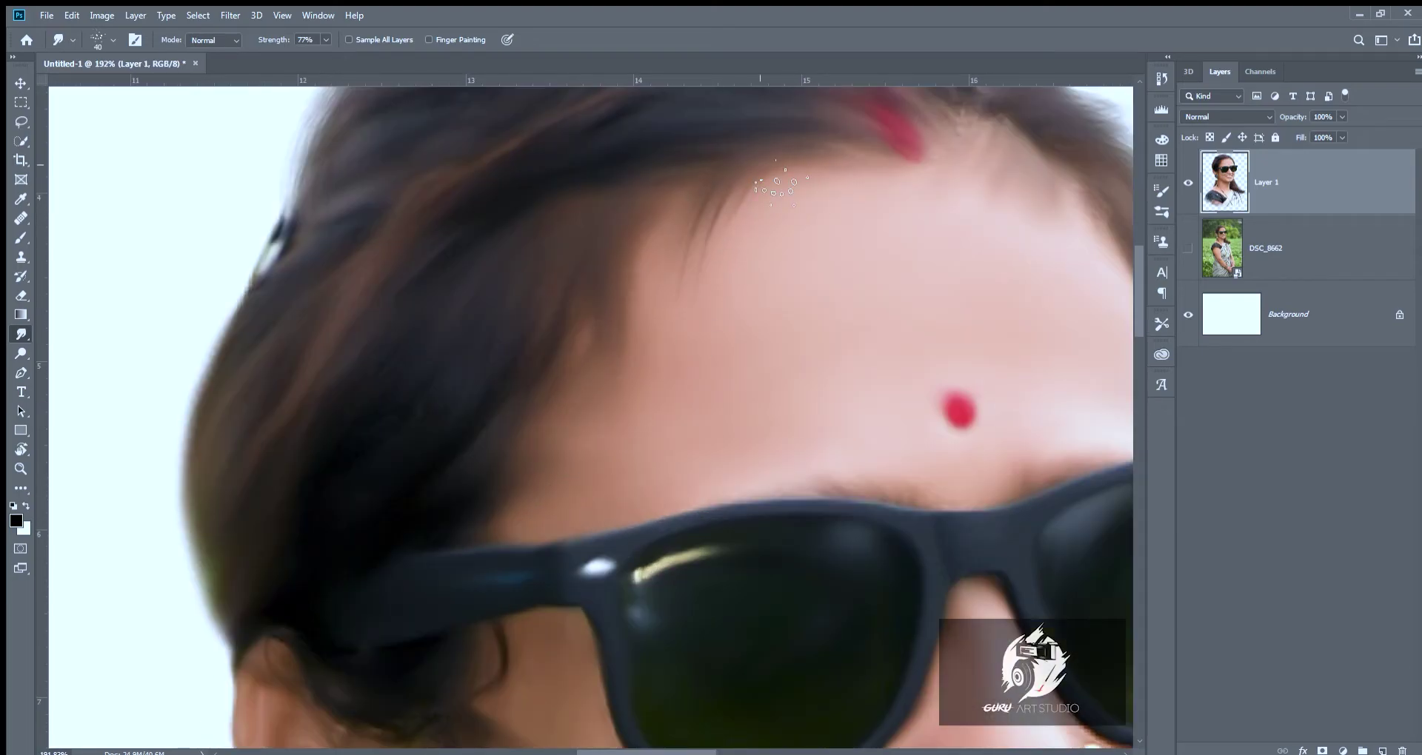
scroll(782, 186, "down", 3)
scroll(749, 276, "up", 3)
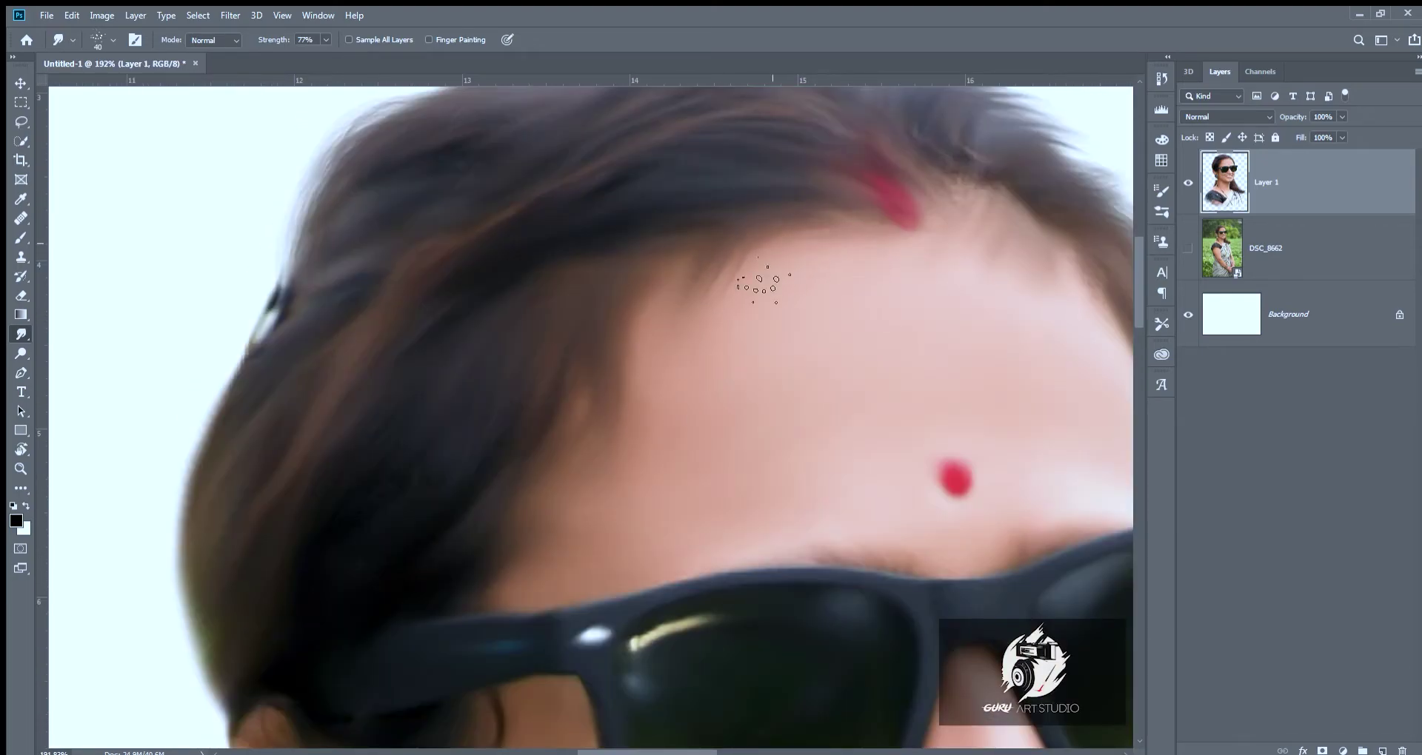
scroll(689, 351, "down", 3)
scroll(704, 307, "up", 2)
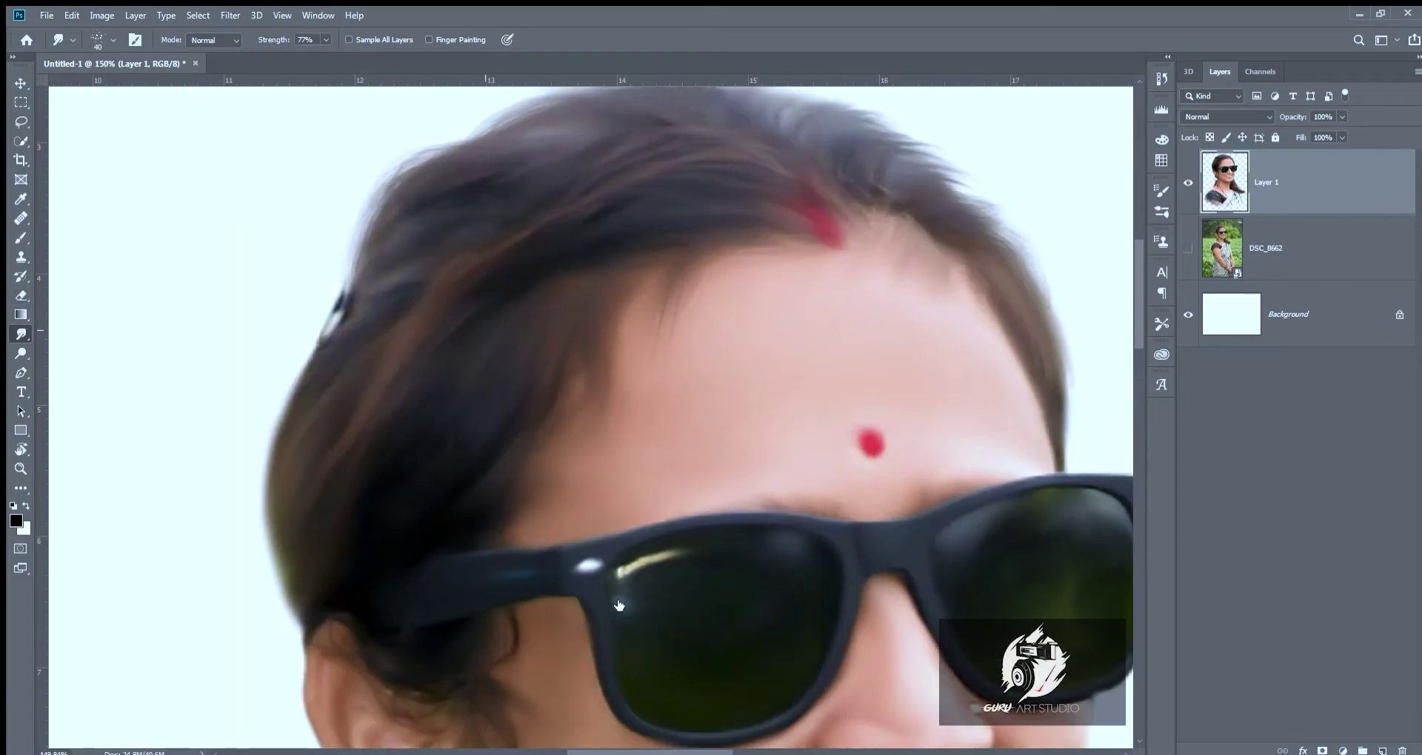
scroll(666, 413, "up", 2)
Lower the Smudge strength to 13%.
key("1")
key("3")
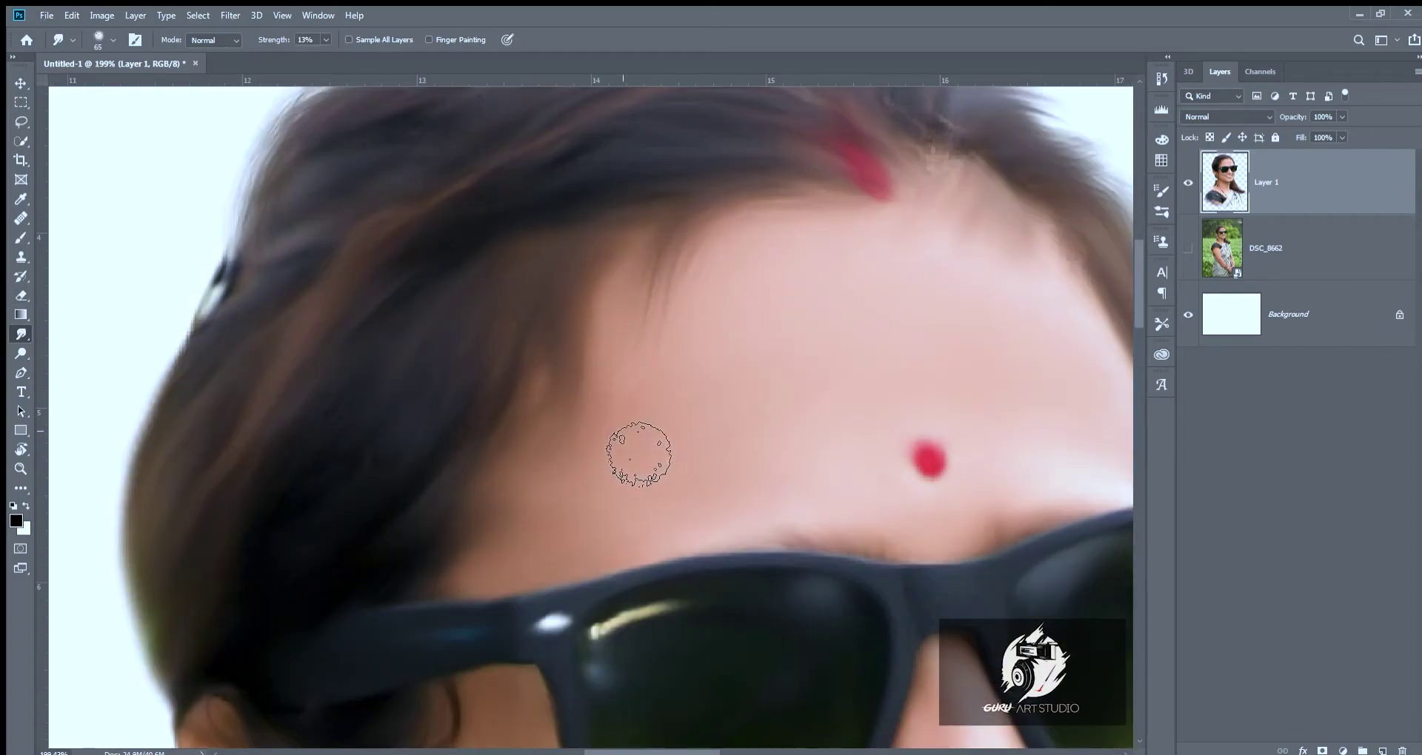
scroll(707, 370, "down", 5)
scroll(706, 370, "up", 4)
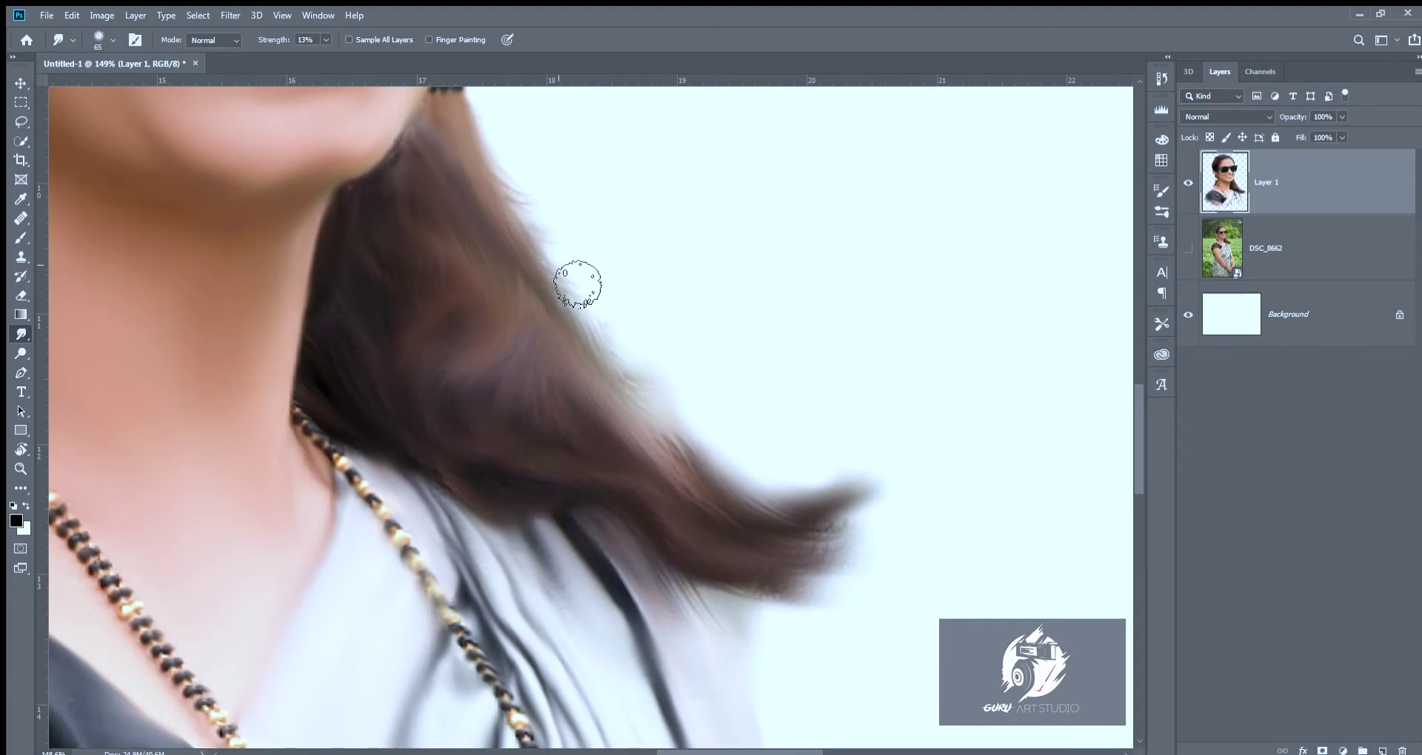
scroll(575, 286, "down", 2)
scroll(592, 311, "down", 3)
scroll(658, 337, "up", 4)
scroll(659, 338, "up", 1)
Sample a pink tone with the Eyedropper and smudge blush across the cheek toward the glasses.
key("i")
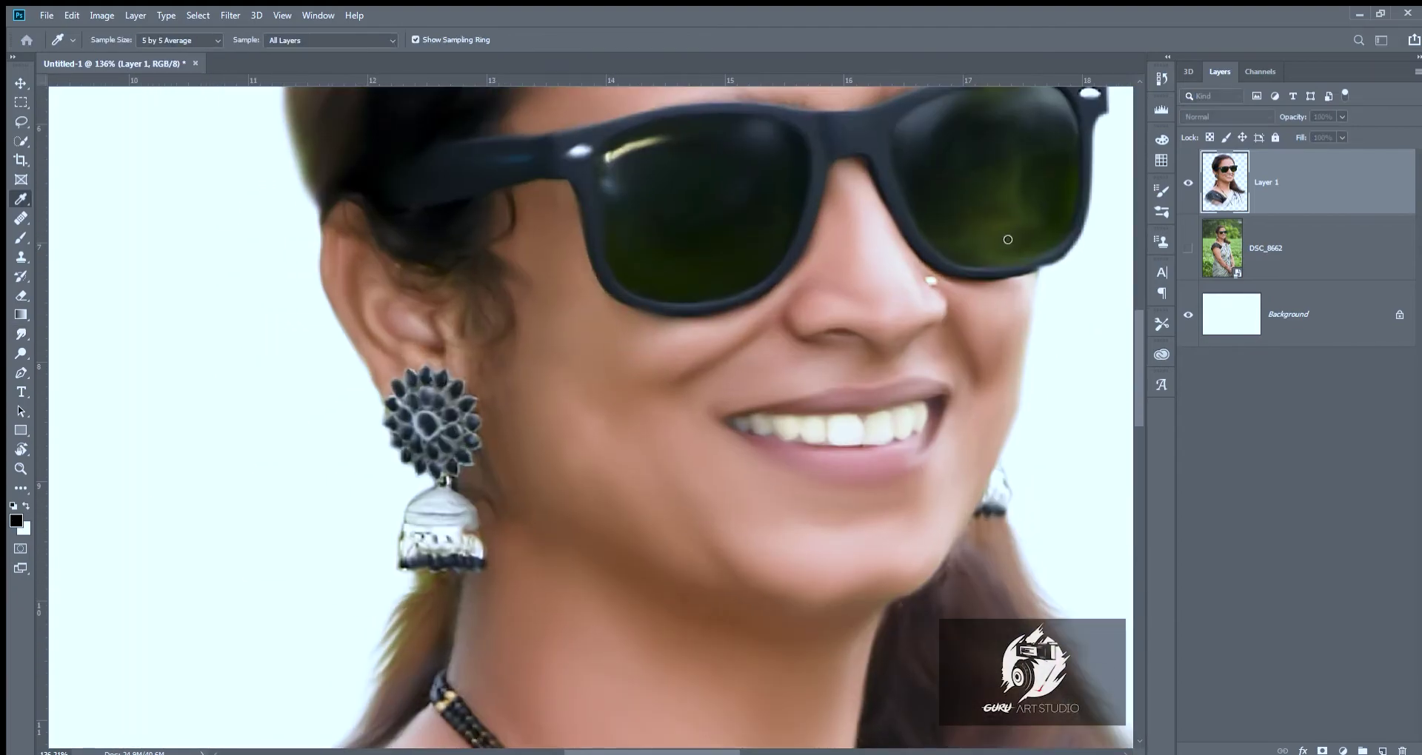
left_click(563, 378)
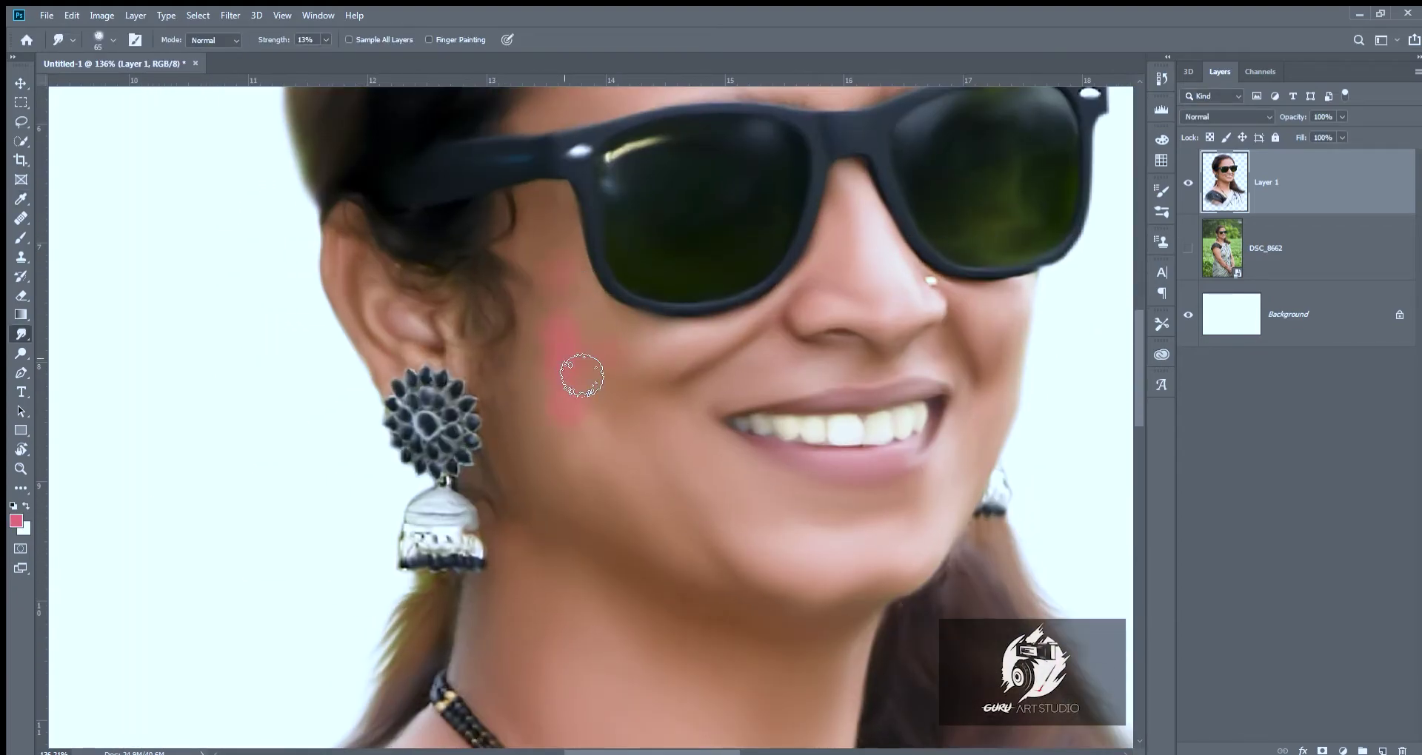
left_click_drag(600, 361, 666, 374)
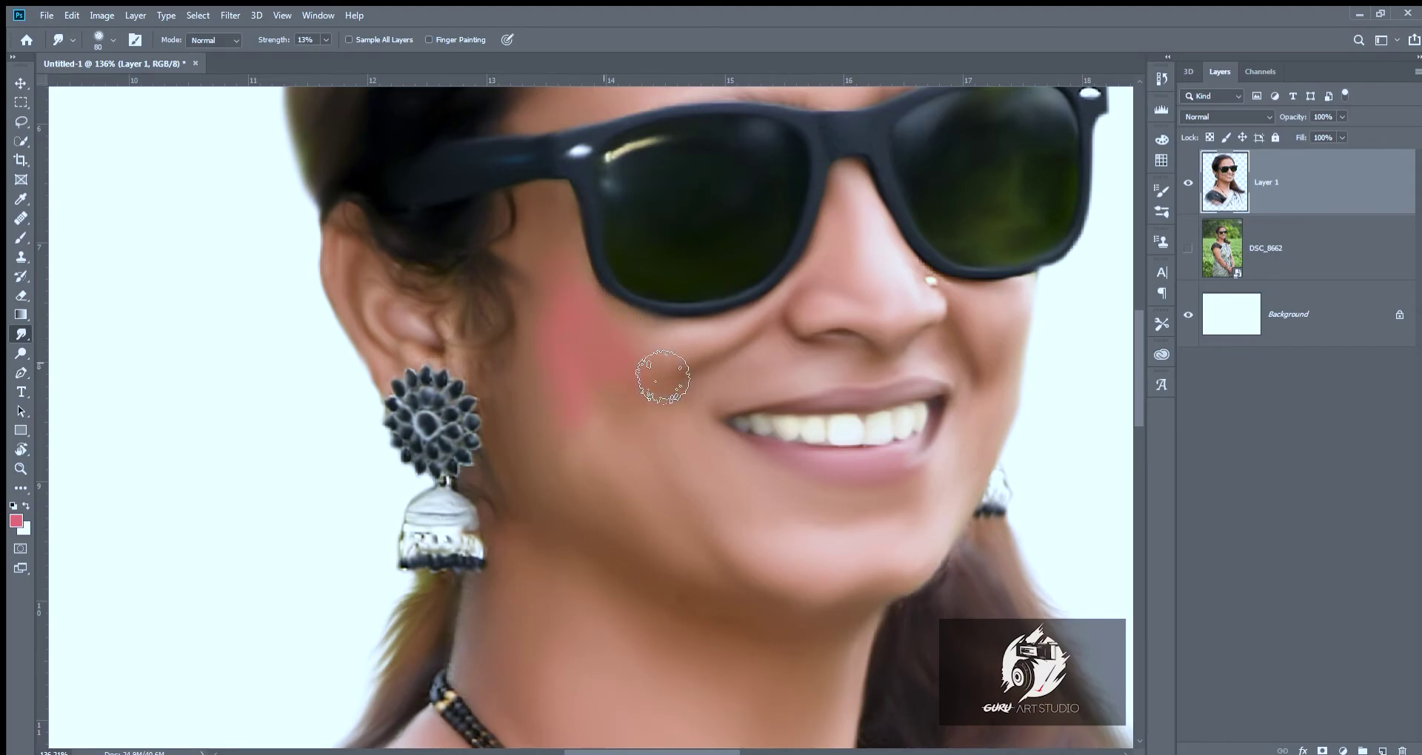
scroll(571, 339, "down", 10)
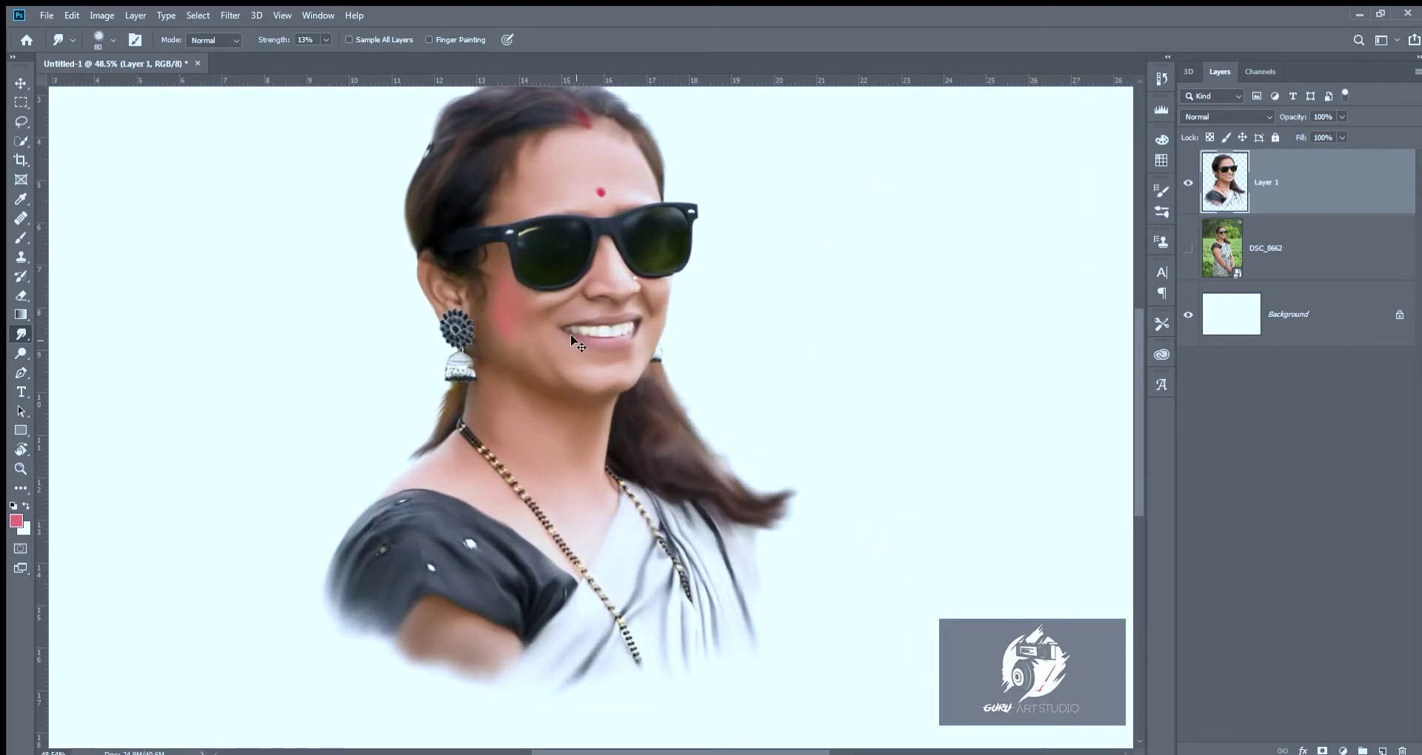
scroll(556, 310, "up", 5)
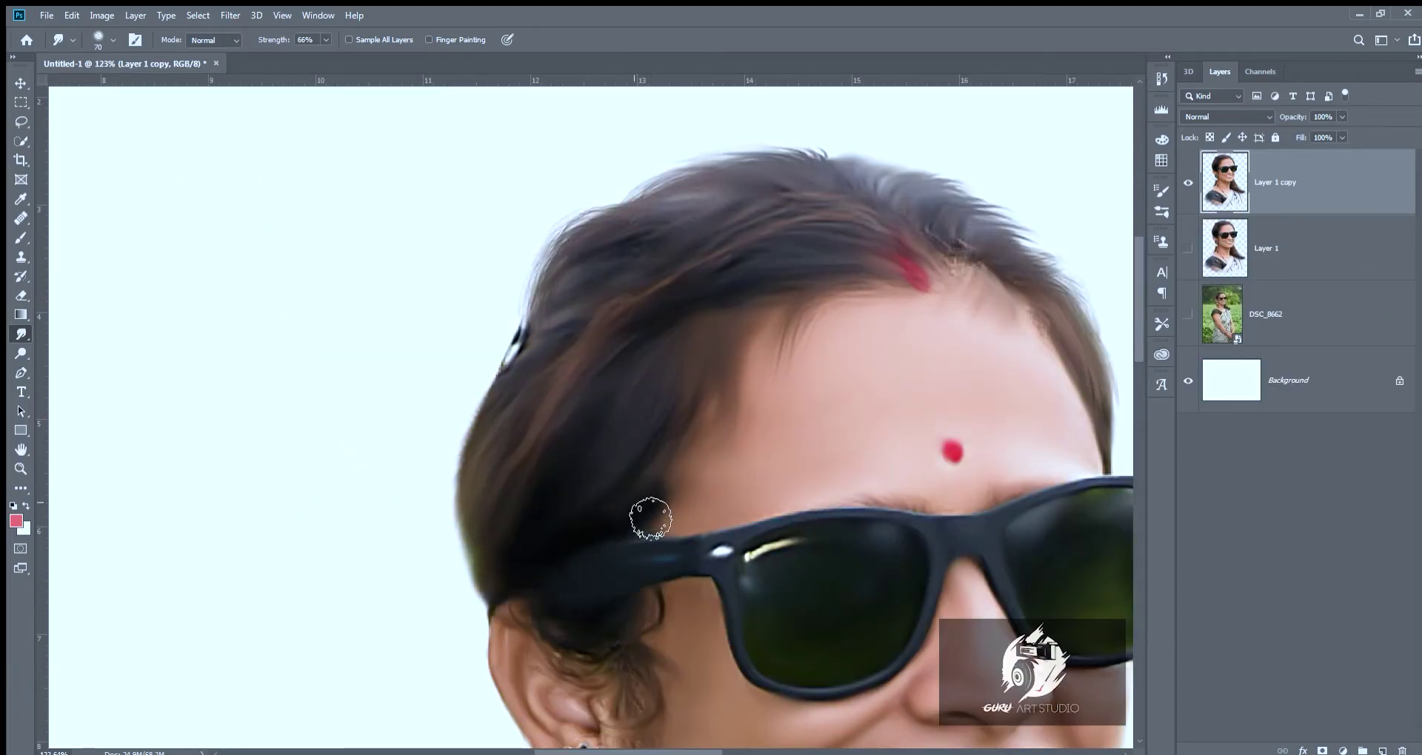
Smear hair up toward the forehead and along the edge by the ear.
left_click_drag(711, 412, 742, 381)
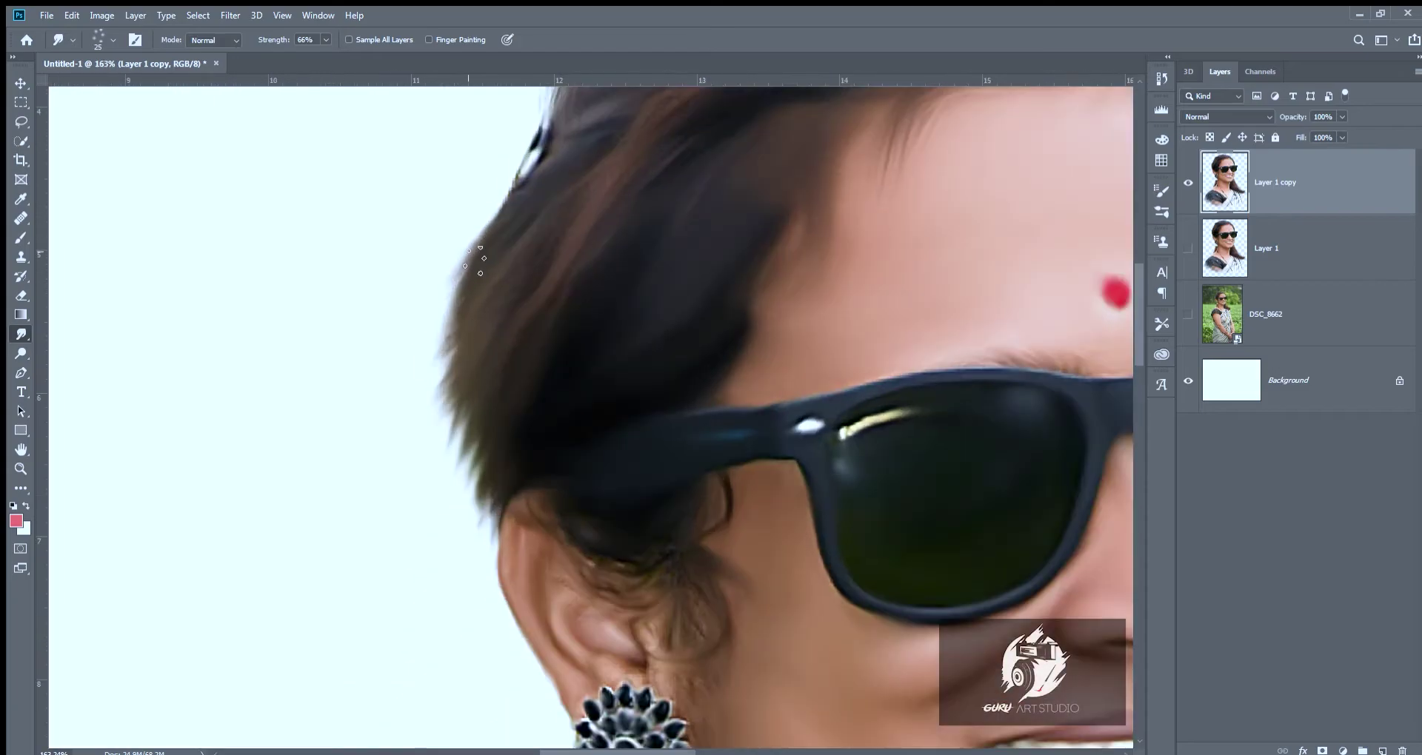
mouse_move(459, 274)
left_mouse_down()
mouse_move(452, 393)
mouse_move(500, 526)
left_mouse_up()
scroll(592, 430, "up", 5)
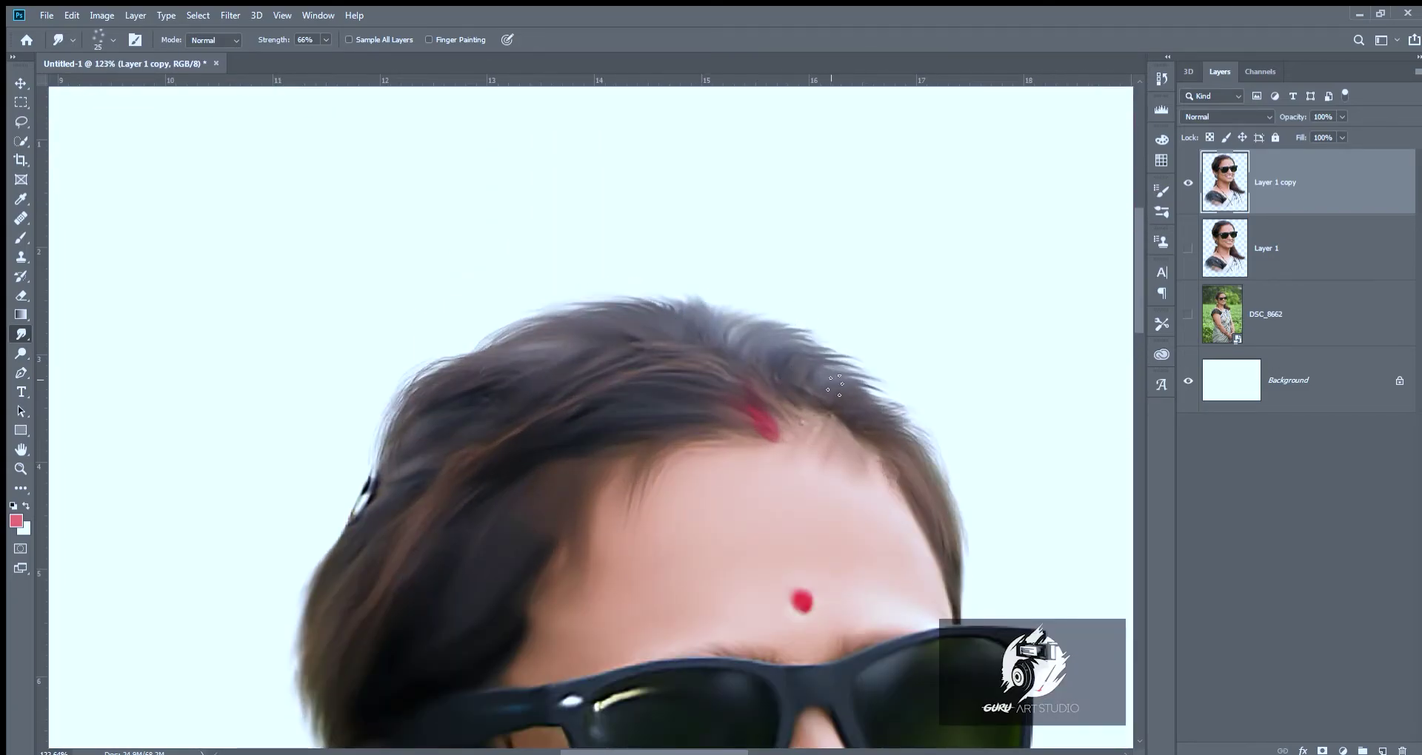
scroll(836, 372, "down", 5)
scroll(814, 407, "up", 3)
scroll(812, 410, "up", 3)
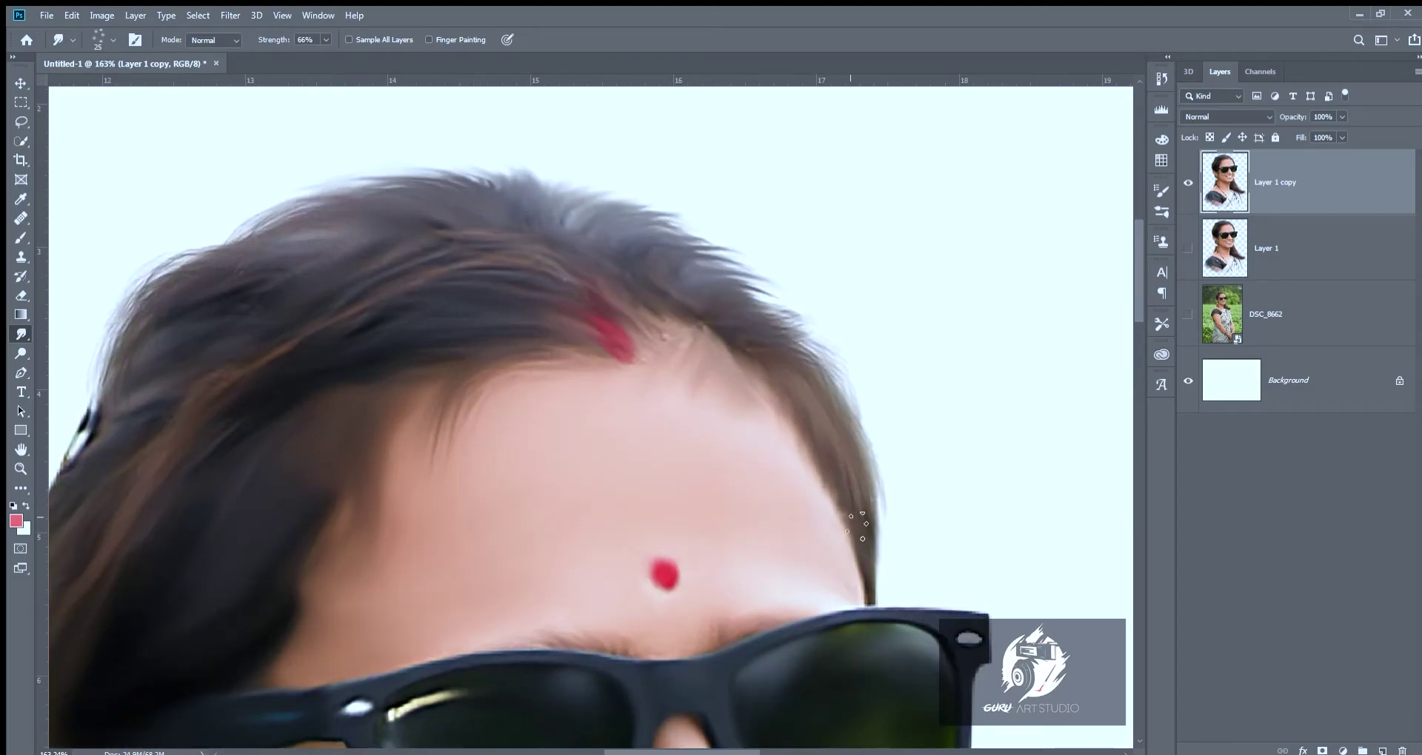
scroll(859, 548, "down", 5)
scroll(641, 432, "up", 2)
scroll(637, 429, "up", 2)
scroll(635, 427, "down", 4)
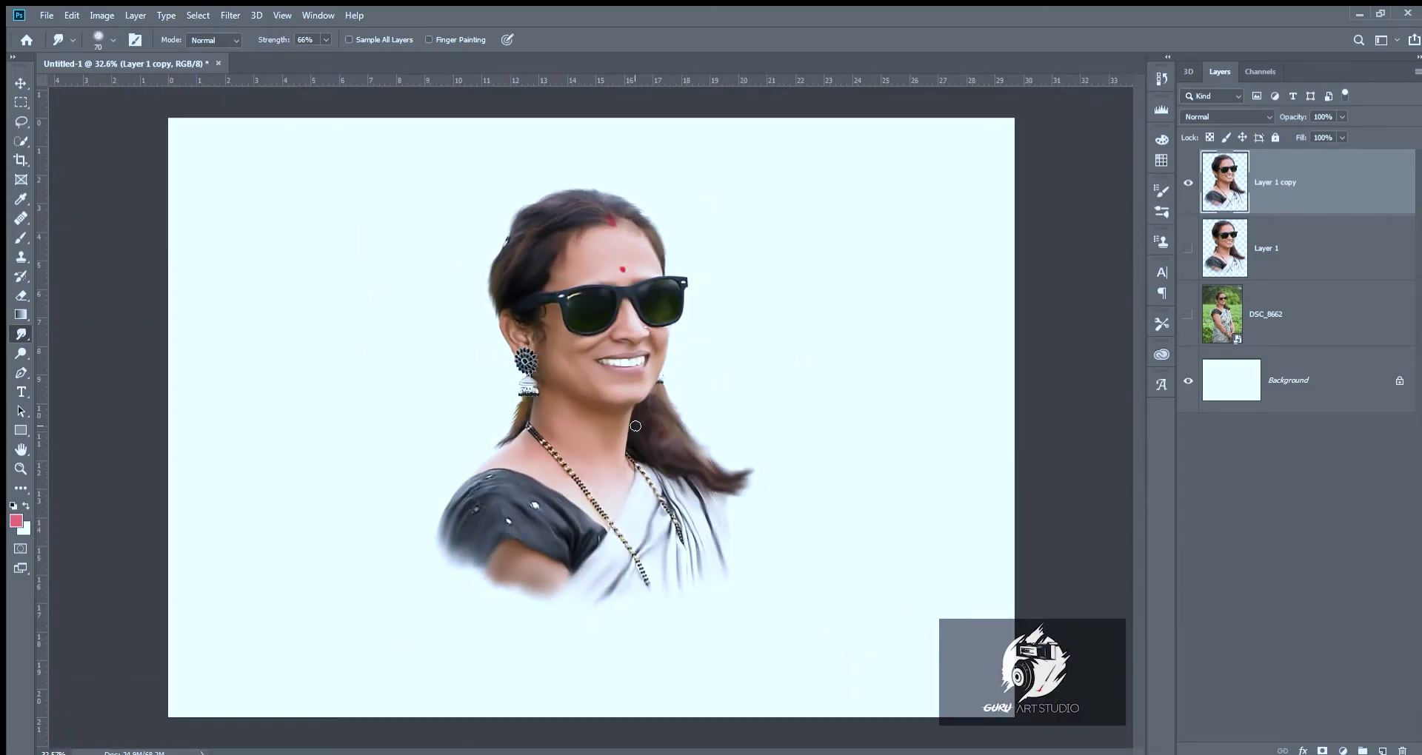
Briefly switch to the Eraser, then return to Smudge with Finger Painting near the nose and mouth.
key("e")
scroll(636, 426, "up", 2)
scroll(637, 370, "up", 4)
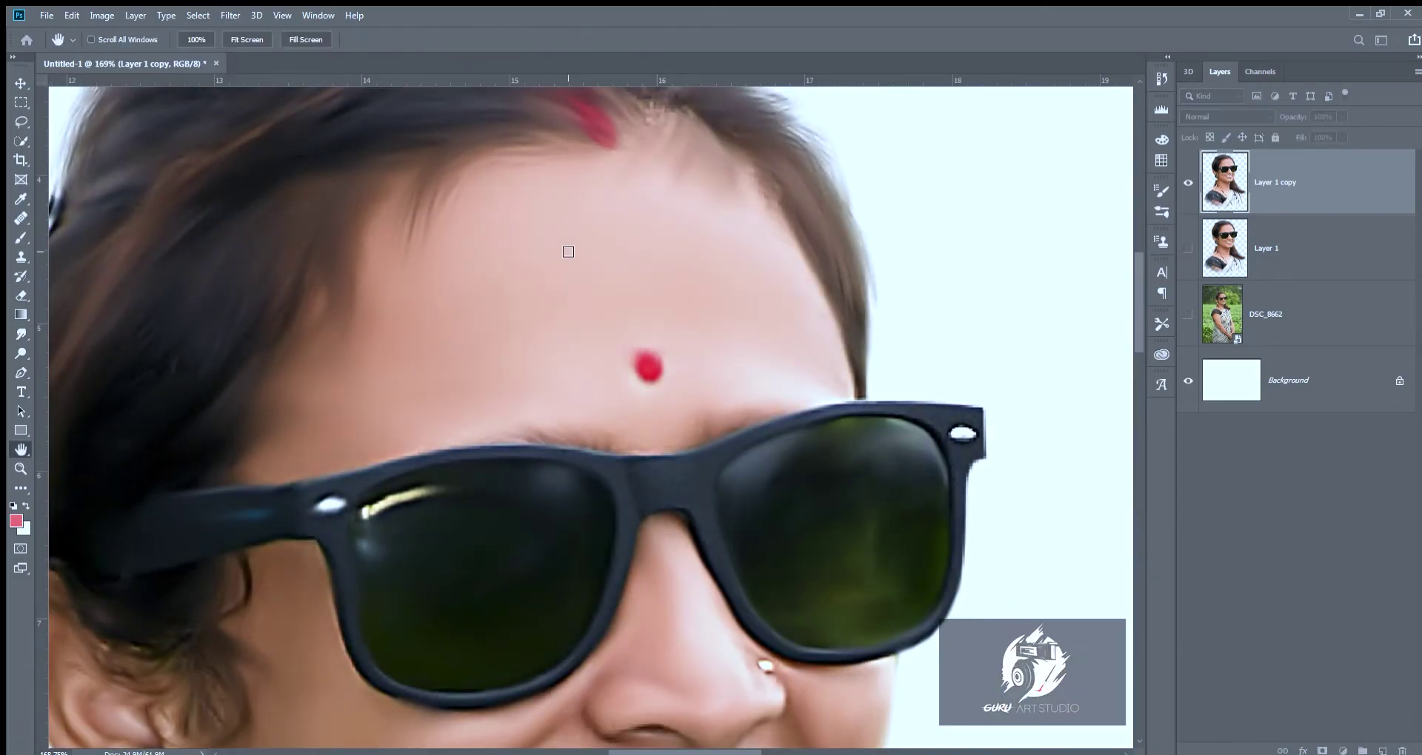
left_click(21, 334)
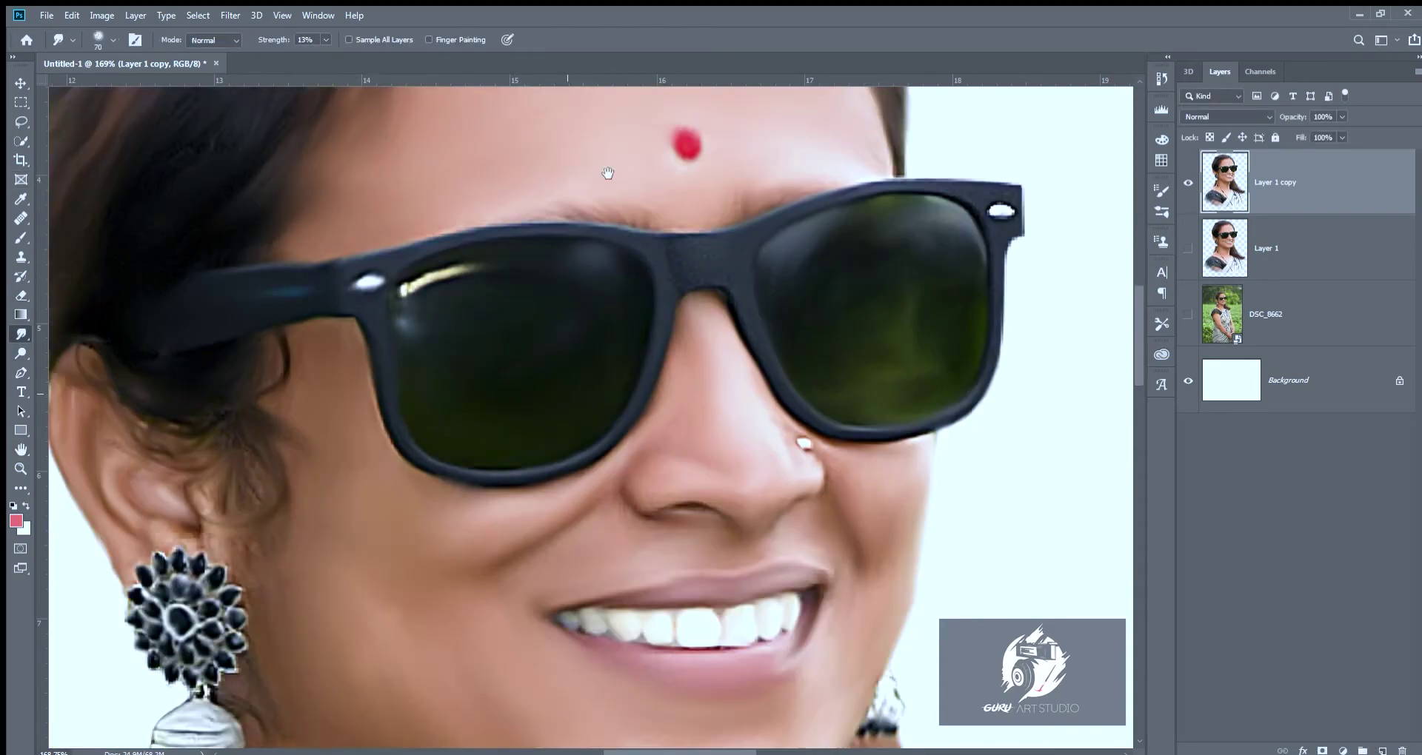
left_click_drag(587, 348, 625, 130)
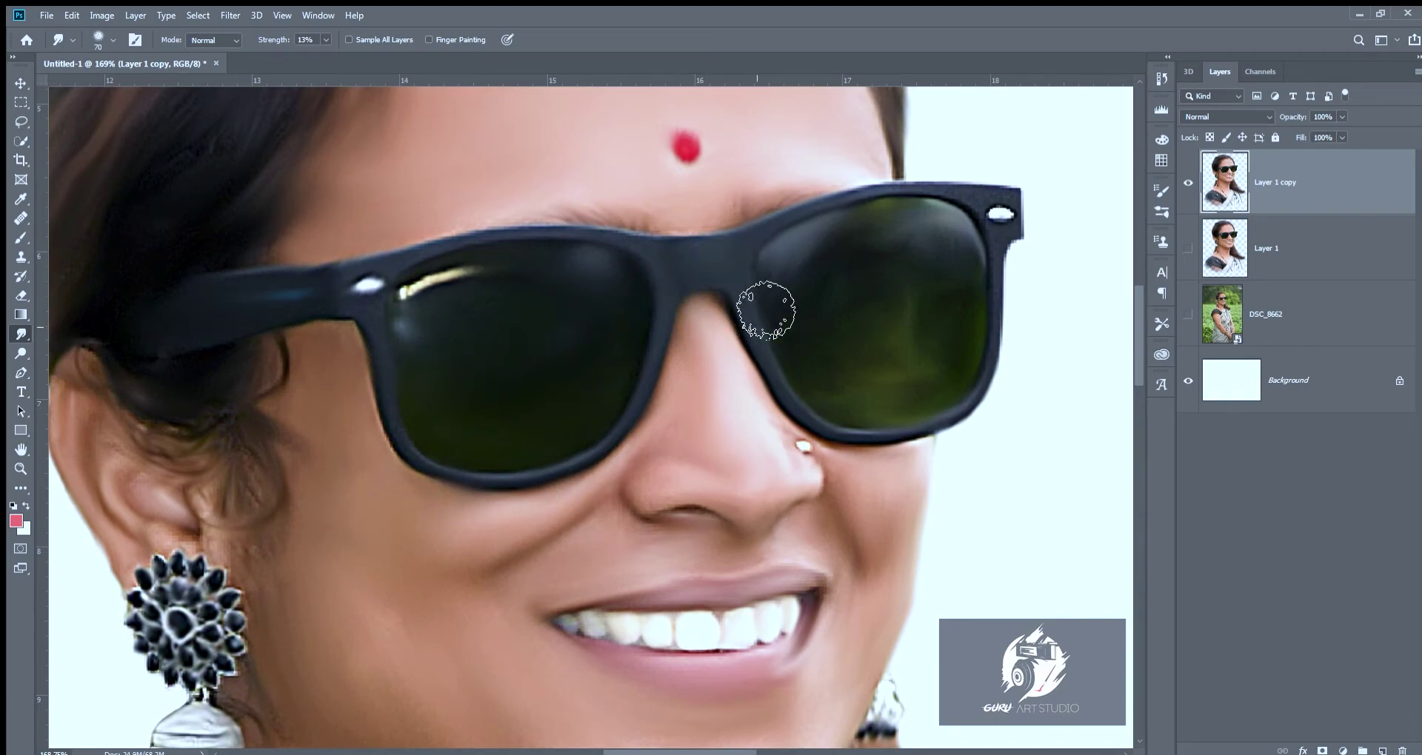
scroll(646, 529, "down", 5)
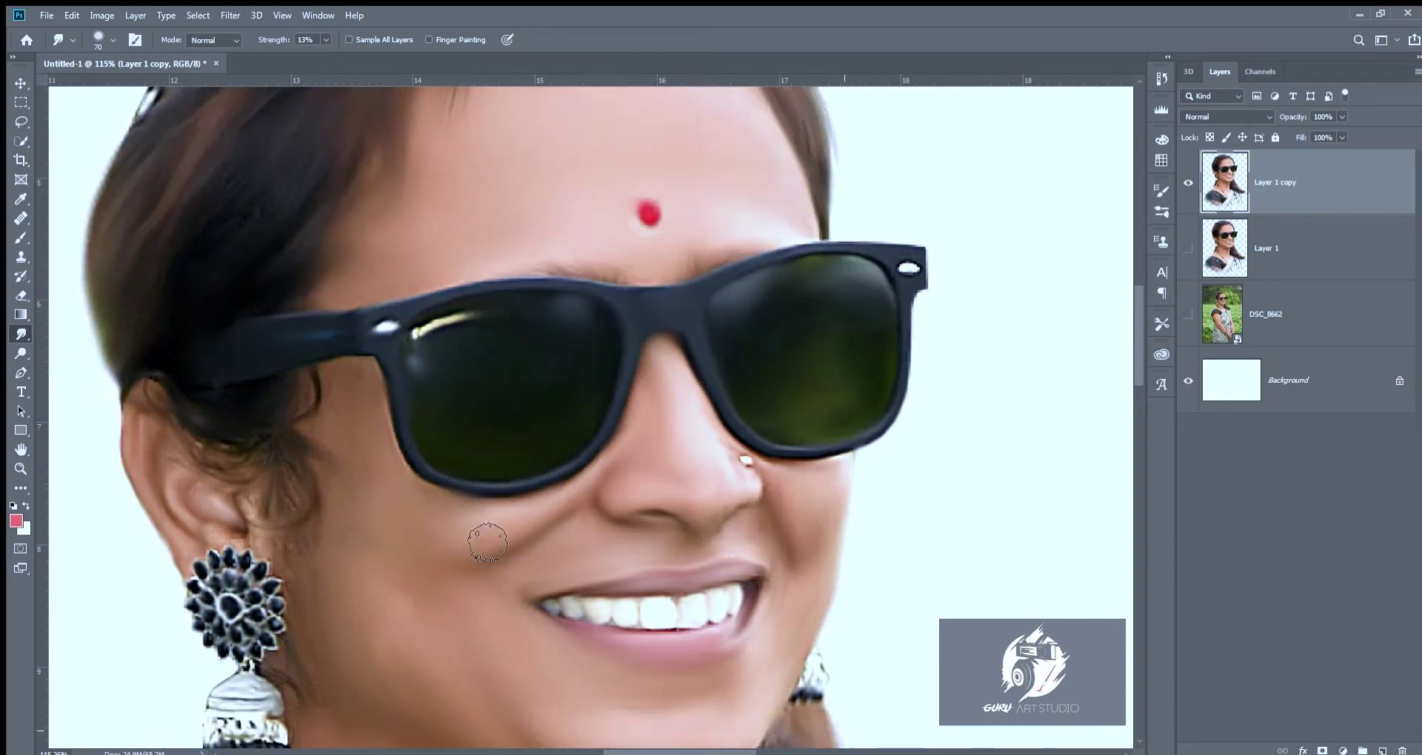
Set the Smudge brush to 66% strength and size 25, then smudge the hair's left edge outward.
key("bracketright")
key("bracketright")
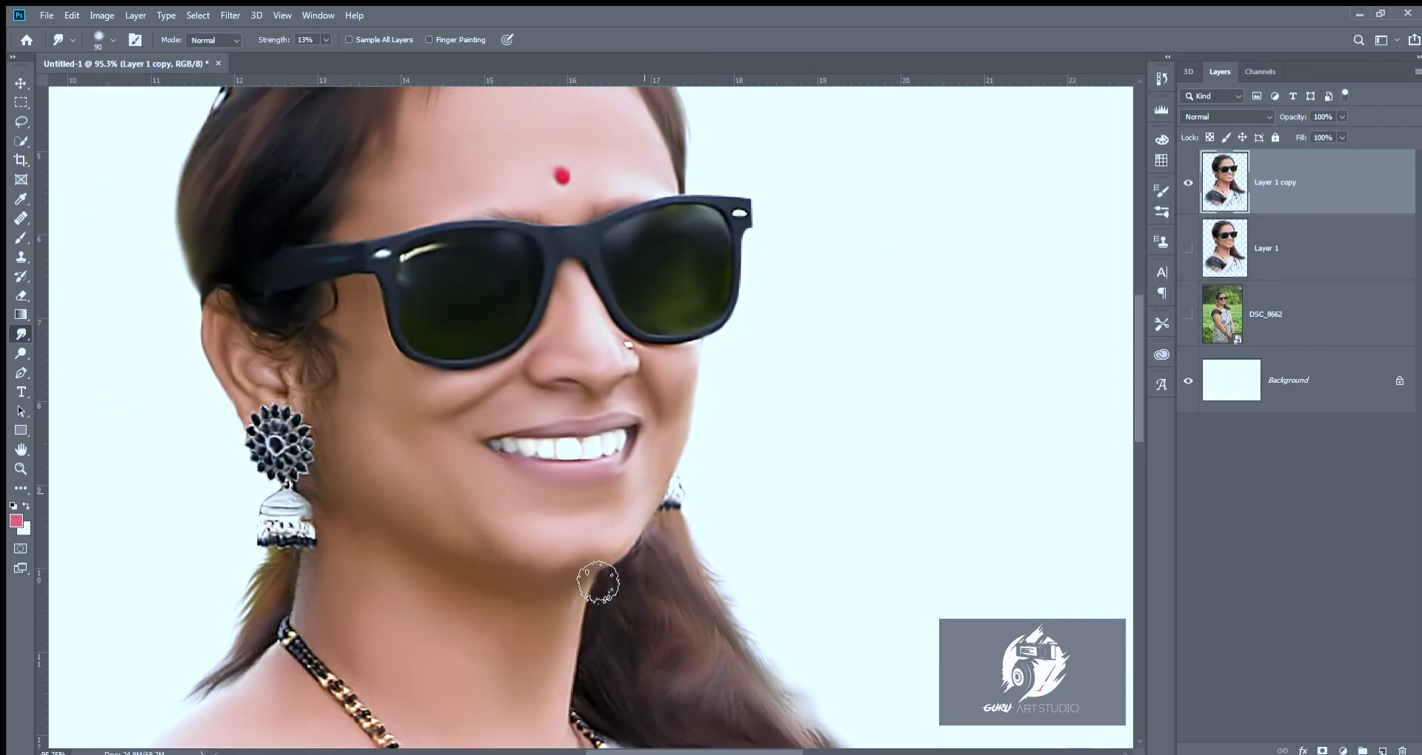
scroll(414, 361, "down", 2)
scroll(547, 598, "down", 2)
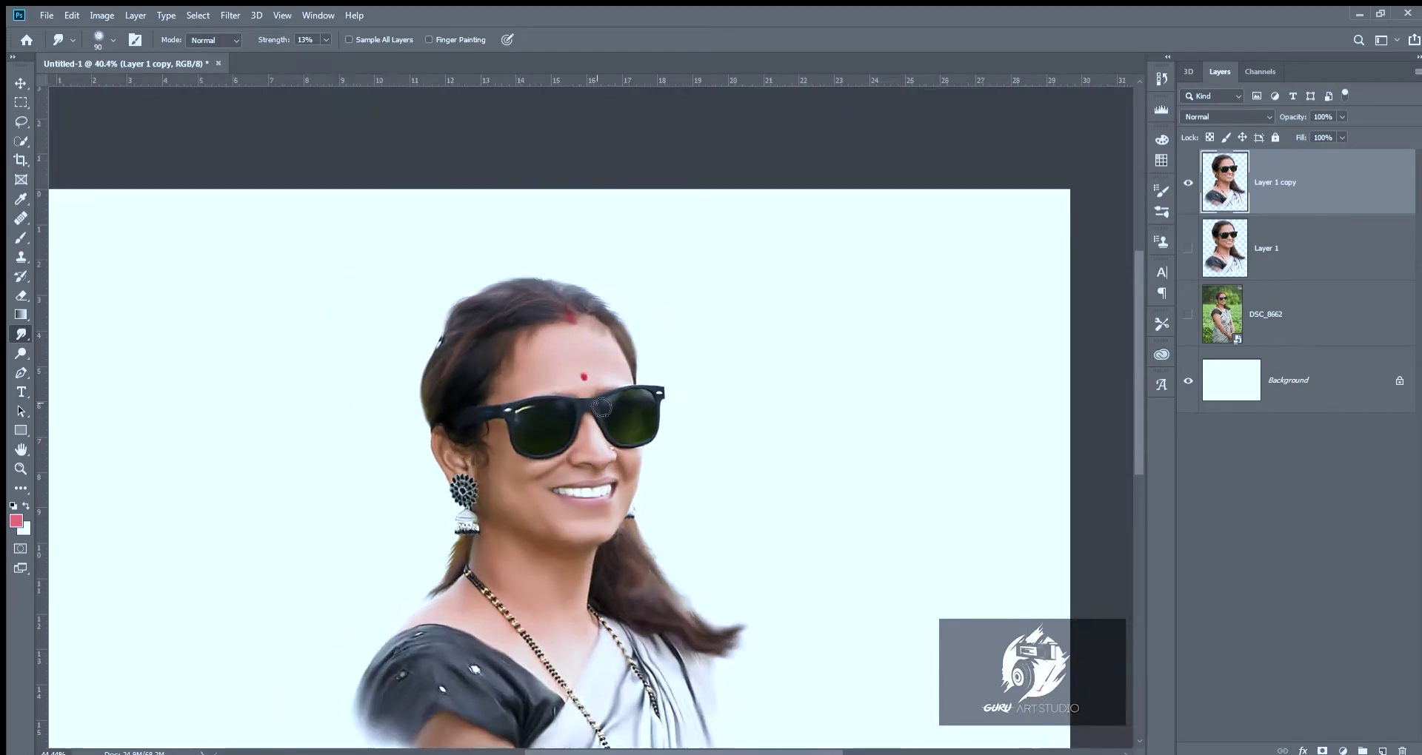
scroll(540, 380, "up", 5)
scroll(593, 373, "up", 4)
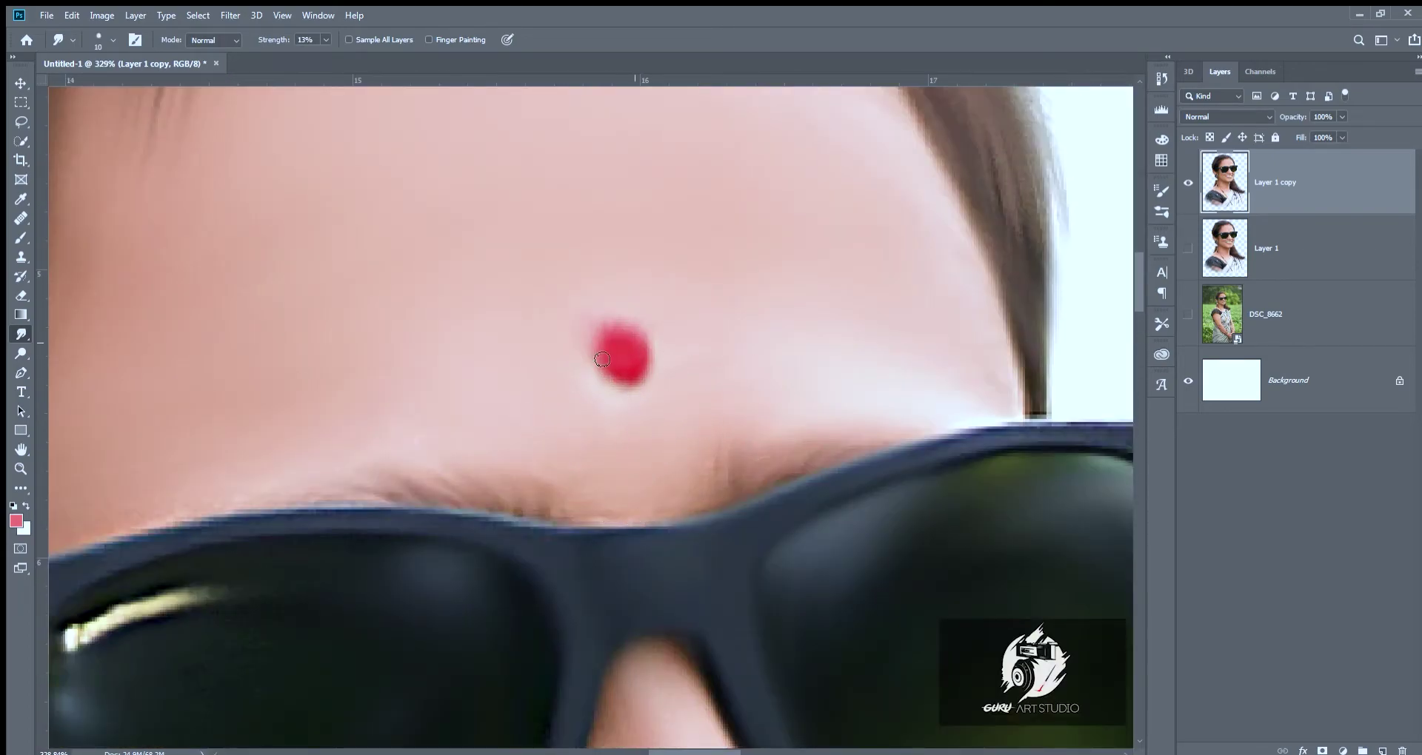
scroll(618, 340, "down", 5)
scroll(619, 340, "down", 3)
scroll(613, 438, "up", 4)
key("bracketright")
key("bracketright")
key("bracketright")
key("6")
key("6")
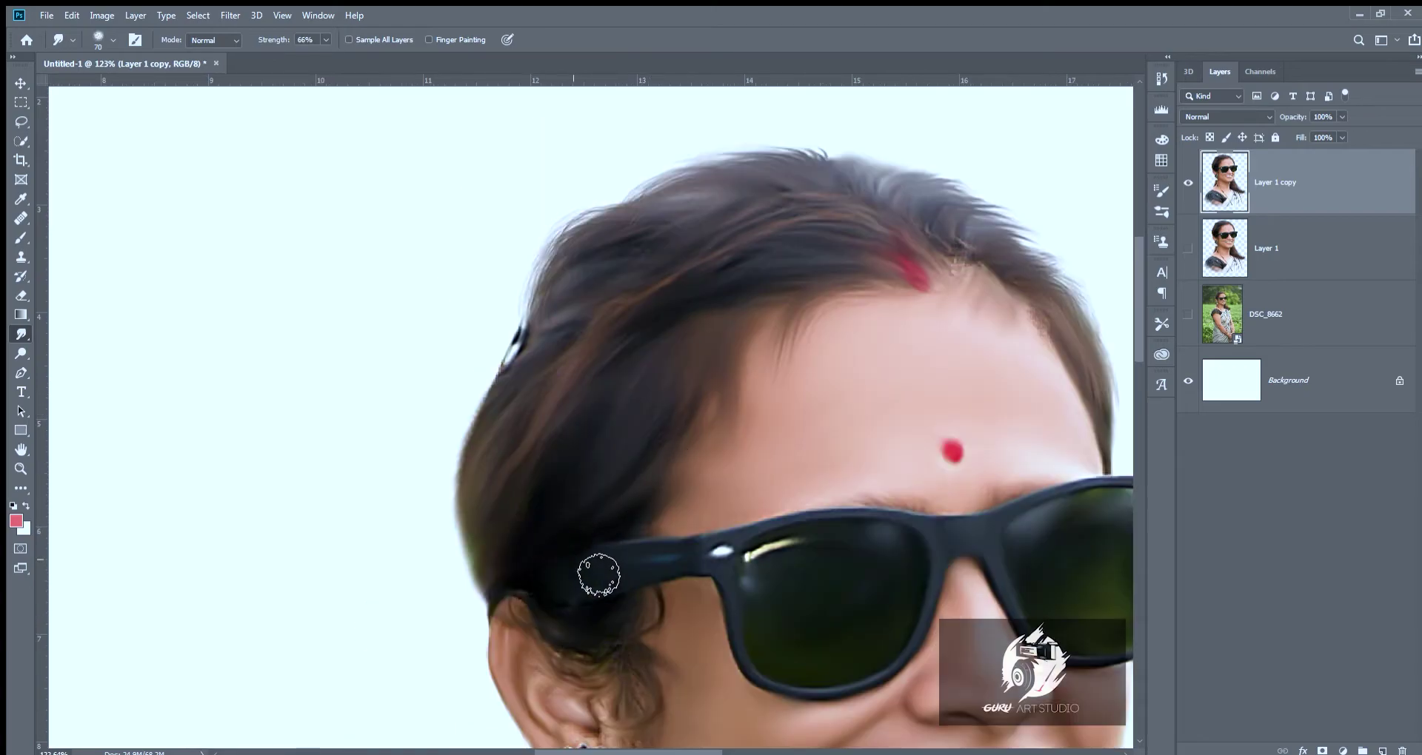
scroll(667, 496, "down", 3)
scroll(685, 361, "up", 3)
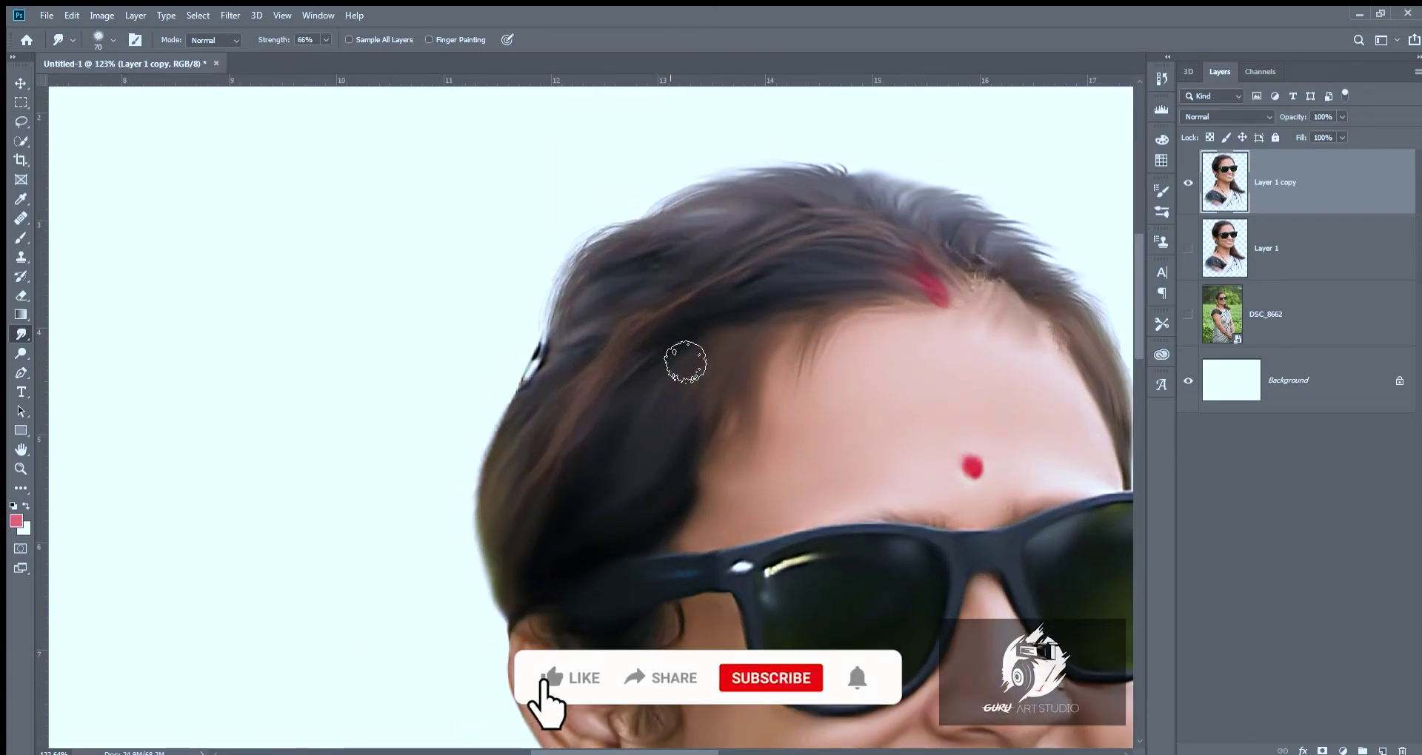
key("bracketleft")
key("bracketleft")
key("bracketleft")
key("bracketright")
key("bracketright")
key("bracketright")
mouse_move(496, 463)
left_mouse_down()
mouse_move(508, 611)
mouse_move(536, 506)
left_mouse_up()
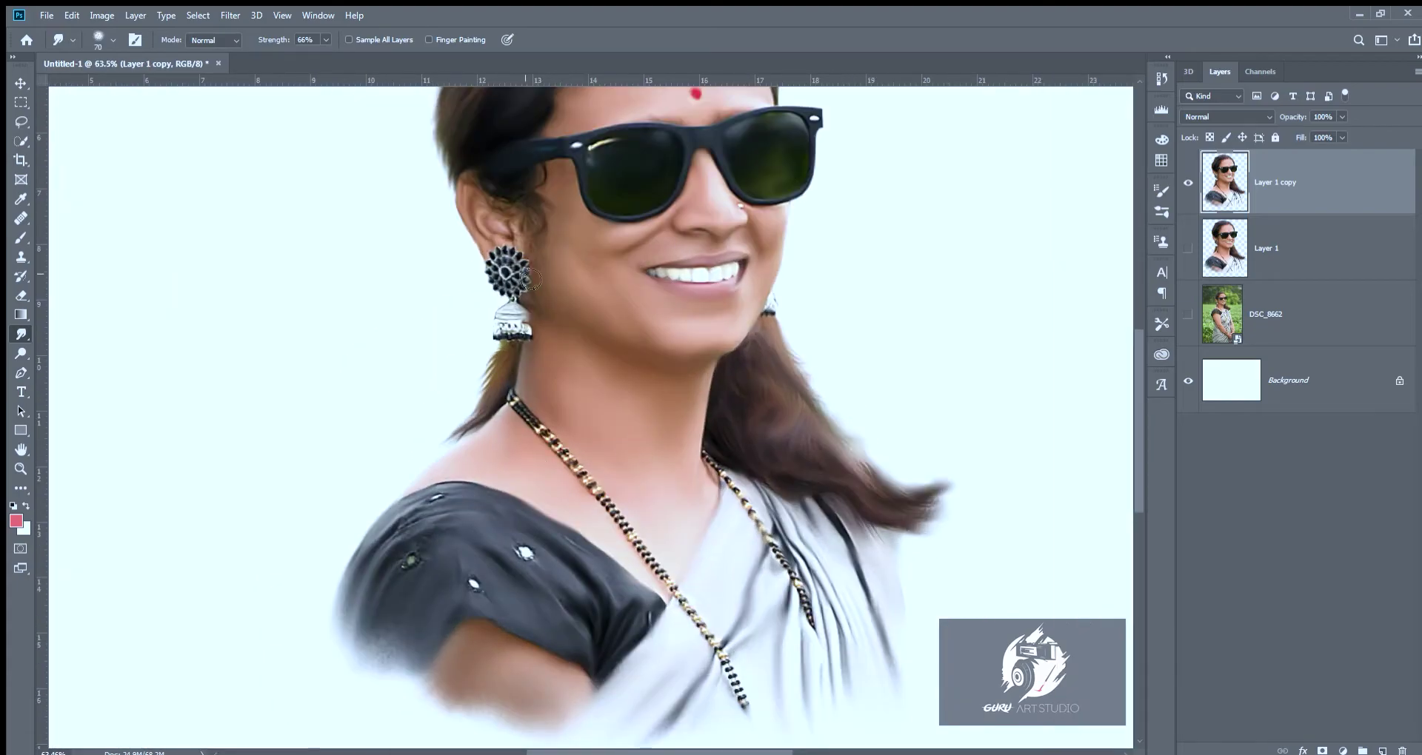
Paint green and teal-green patches around the portrait on Layer 2 with a large soft brush.
key("b")
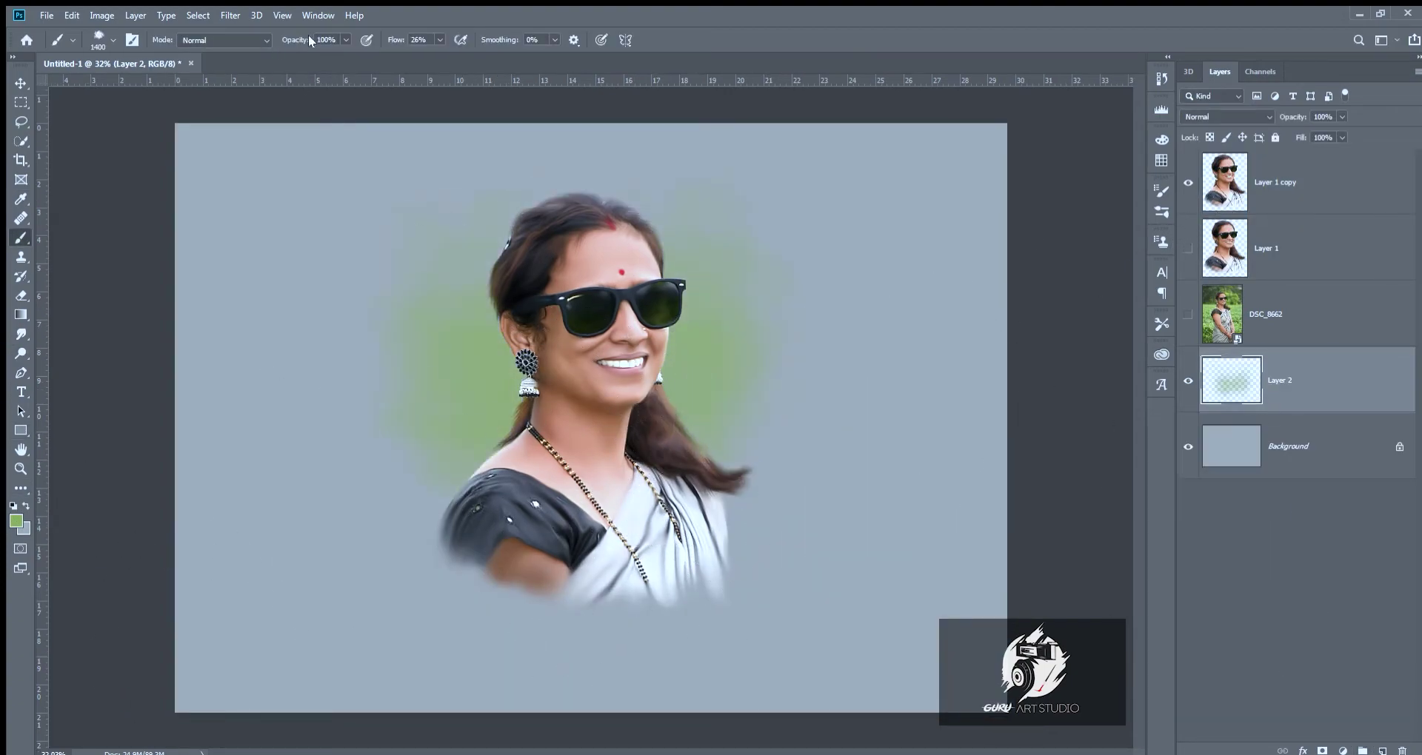
left_click_drag(414, 459, 348, 608)
left_click_drag(733, 503, 785, 548)
key("i")
key("b")
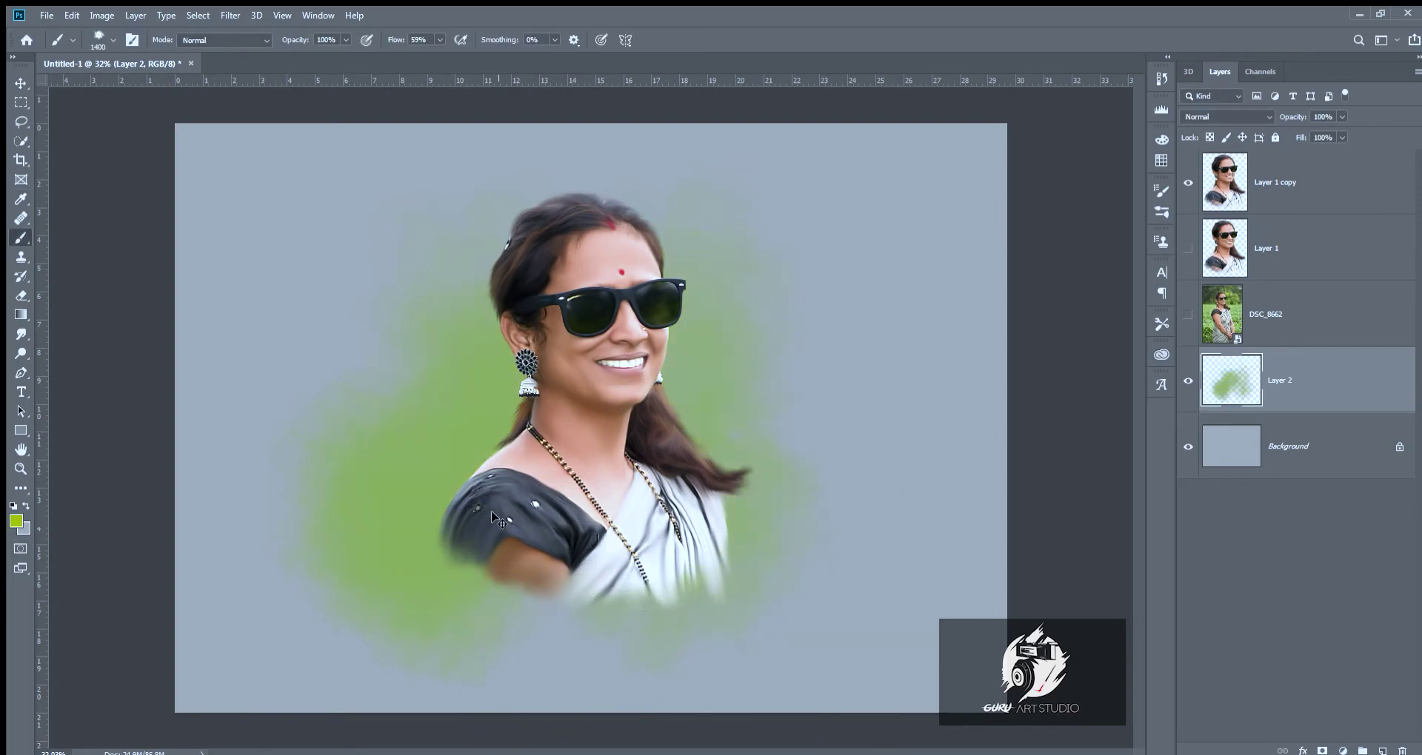
left_click_drag(356, 414, 563, 652)
left_click_drag(667, 444, 962, 666)
key("i")
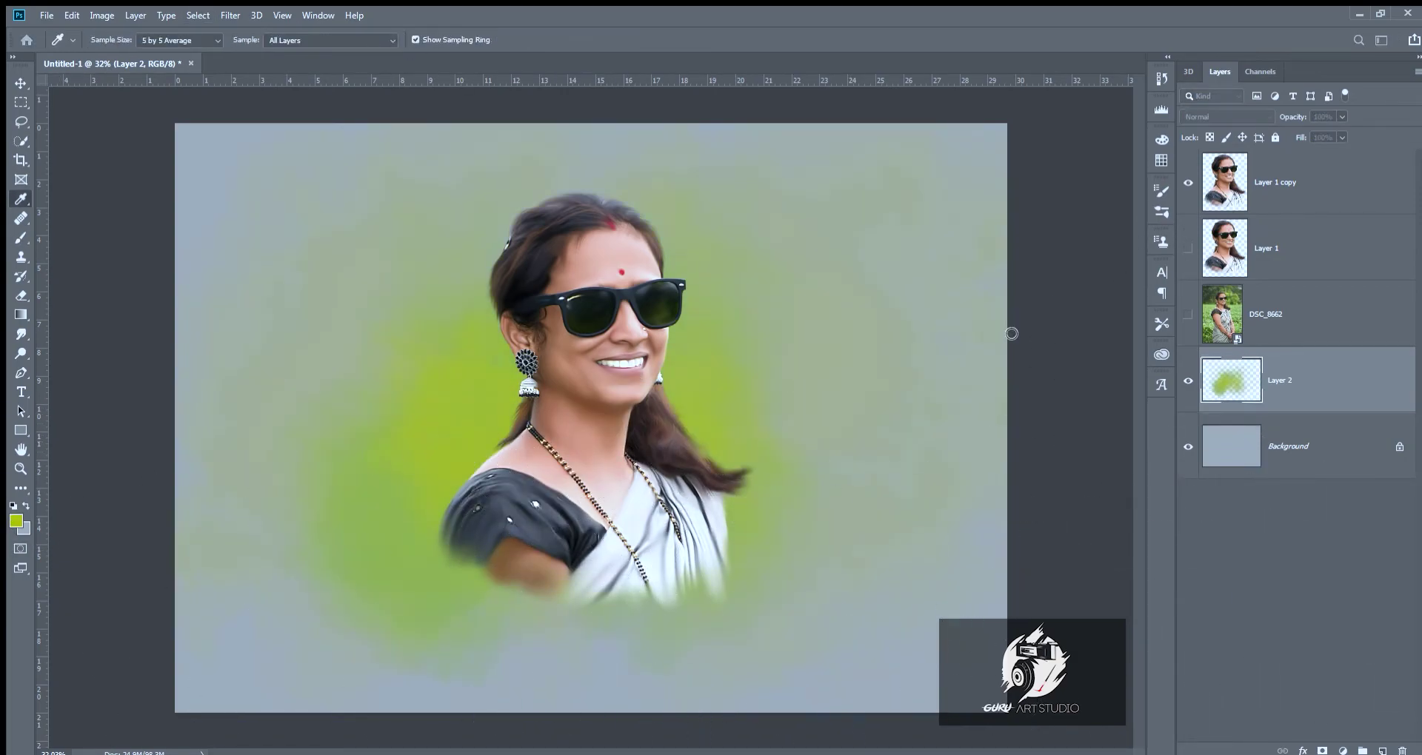
key("b")
mouse_move(741, 607)
left_mouse_down()
mouse_move(570, 563)
mouse_move(452, 570)
mouse_move(529, 304)
left_mouse_up()
Sample a yellow from the image and paint yellow patches on both sides of the portrait.
key("i")
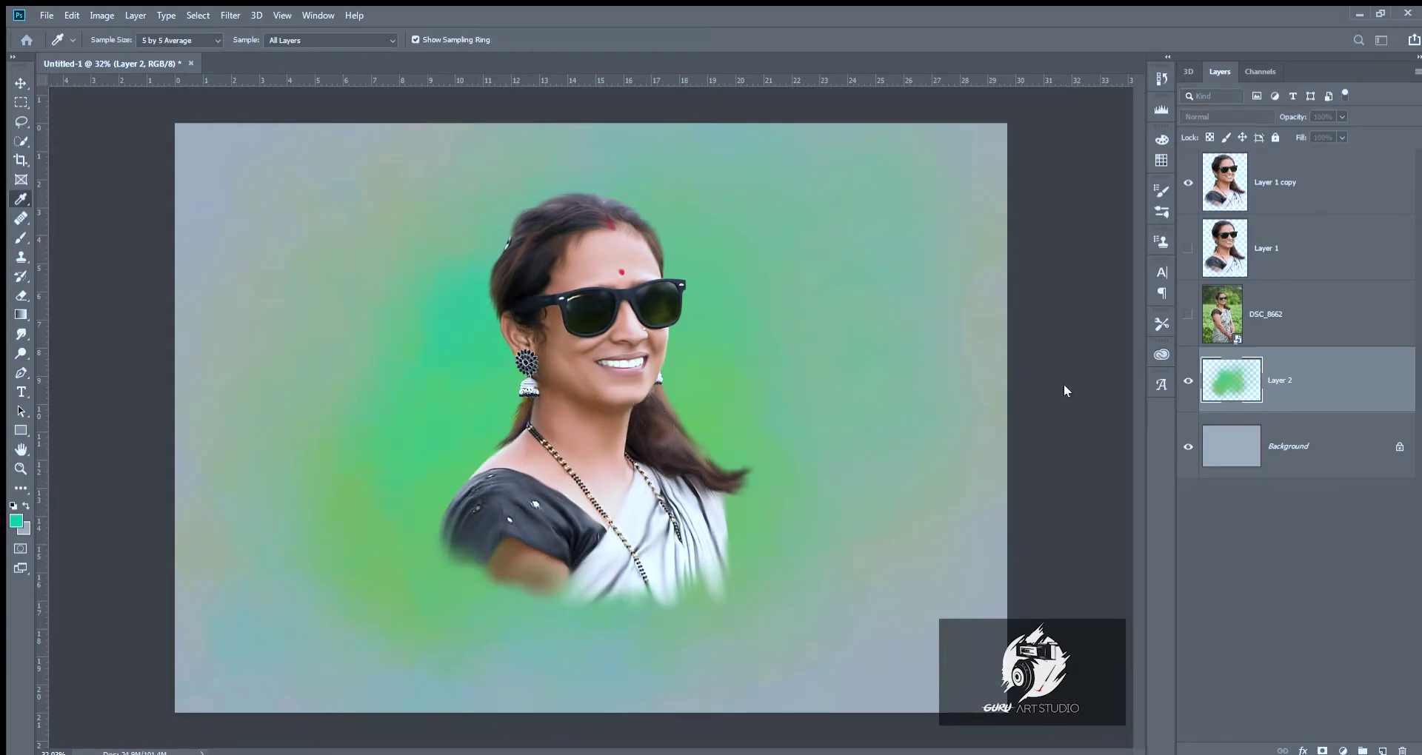
left_click(415, 459)
key("b")
left_click_drag(482, 355, 474, 429)
left_click_drag(414, 333, 556, 593)
left_click_drag(704, 385, 771, 578)
mouse_move(608, 637)
left_mouse_down()
mouse_move(452, 348)
mouse_move(800, 630)
left_mouse_up()
Sample a dark olive and paint broad olive-yellow areas below the portrait with an enlarged brush.
key("i")
left_click(1193, 233)
key("b")
key("bracketright")
key("bracketright")
key("bracketright")
left_click_drag(444, 629, 829, 748)
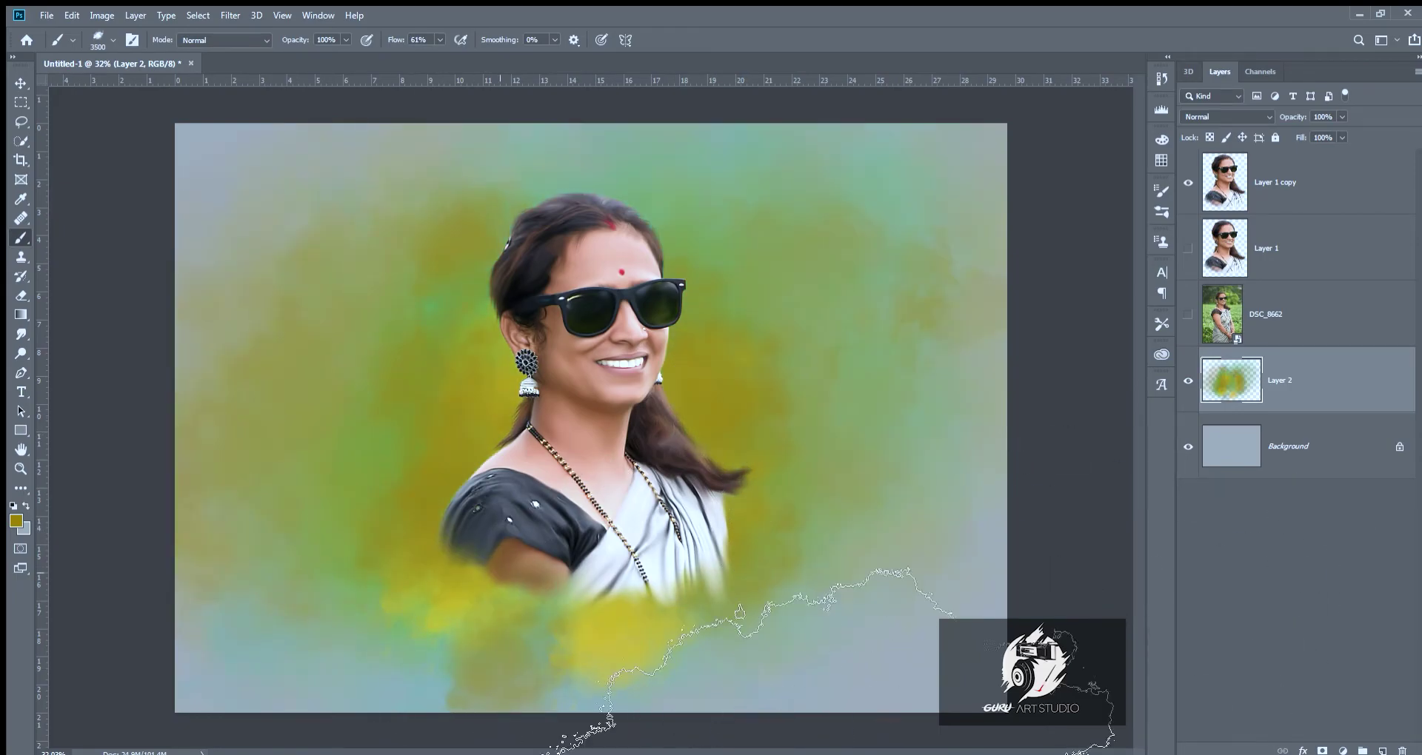
Try orange areas, undo them, then paint pale grey strokes sampled from the image.
key("i")
key("b")
left_click_drag(370, 370, 666, 666)
key("ctrl+z")
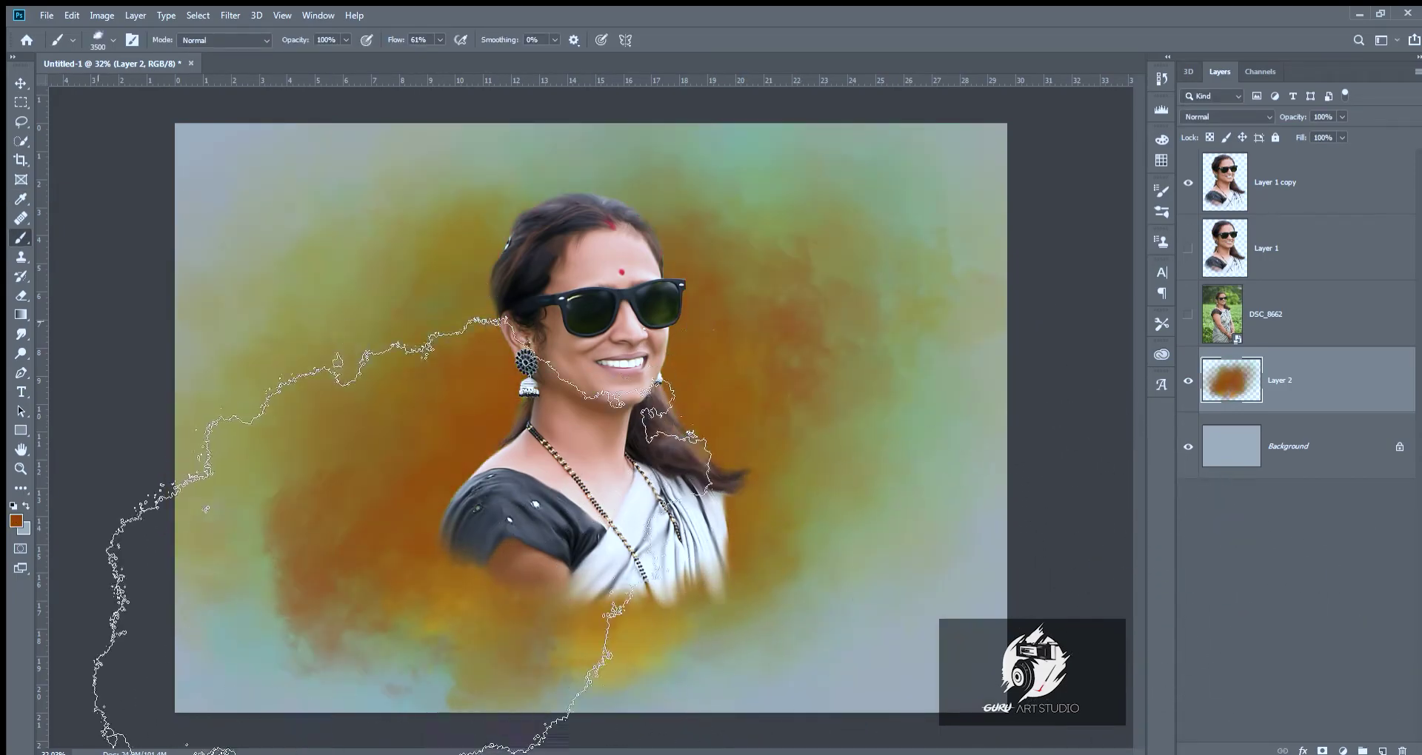
key("i")
left_click(214, 444)
key("b")
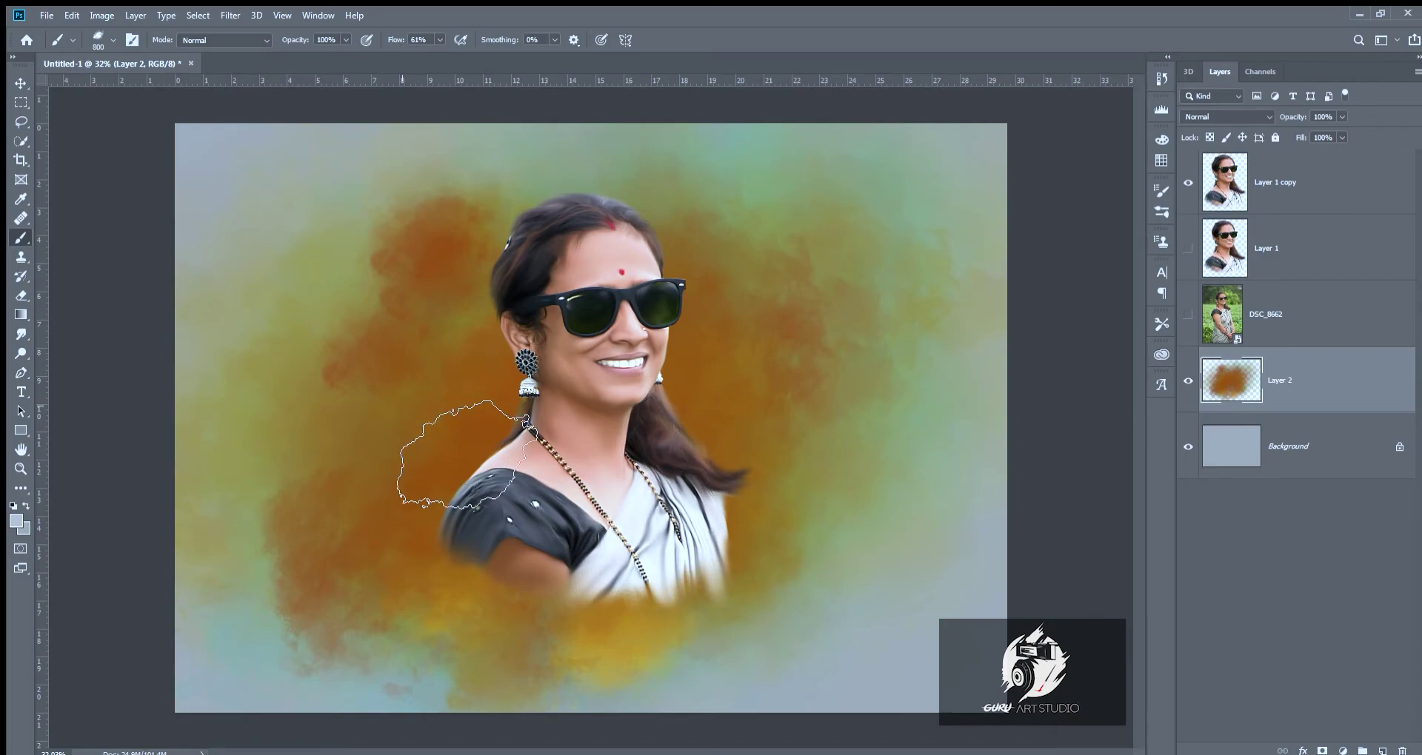
left_click_drag(412, 477, 540, 651)
key("i")
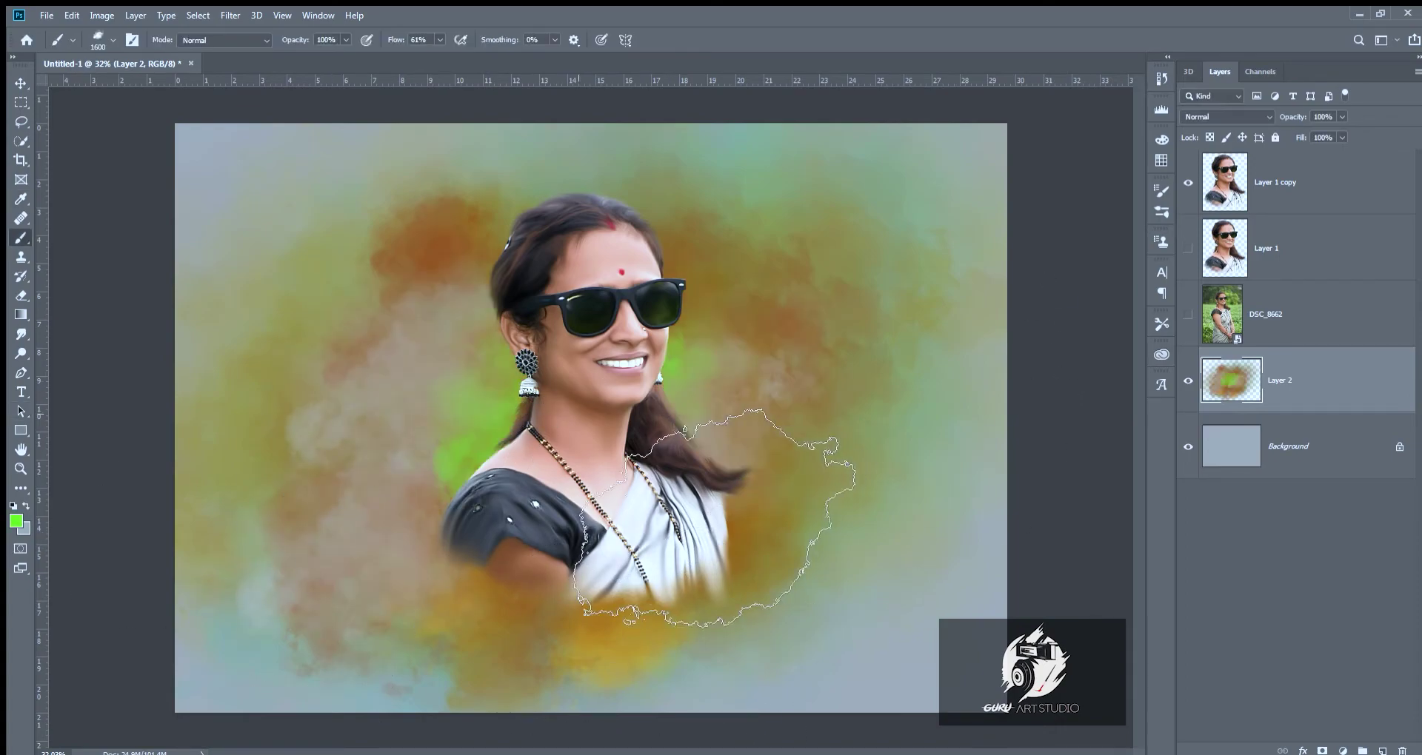
Paint cyan-blue washes around the portrait on the new Layer 3.
key("ctrl+z")
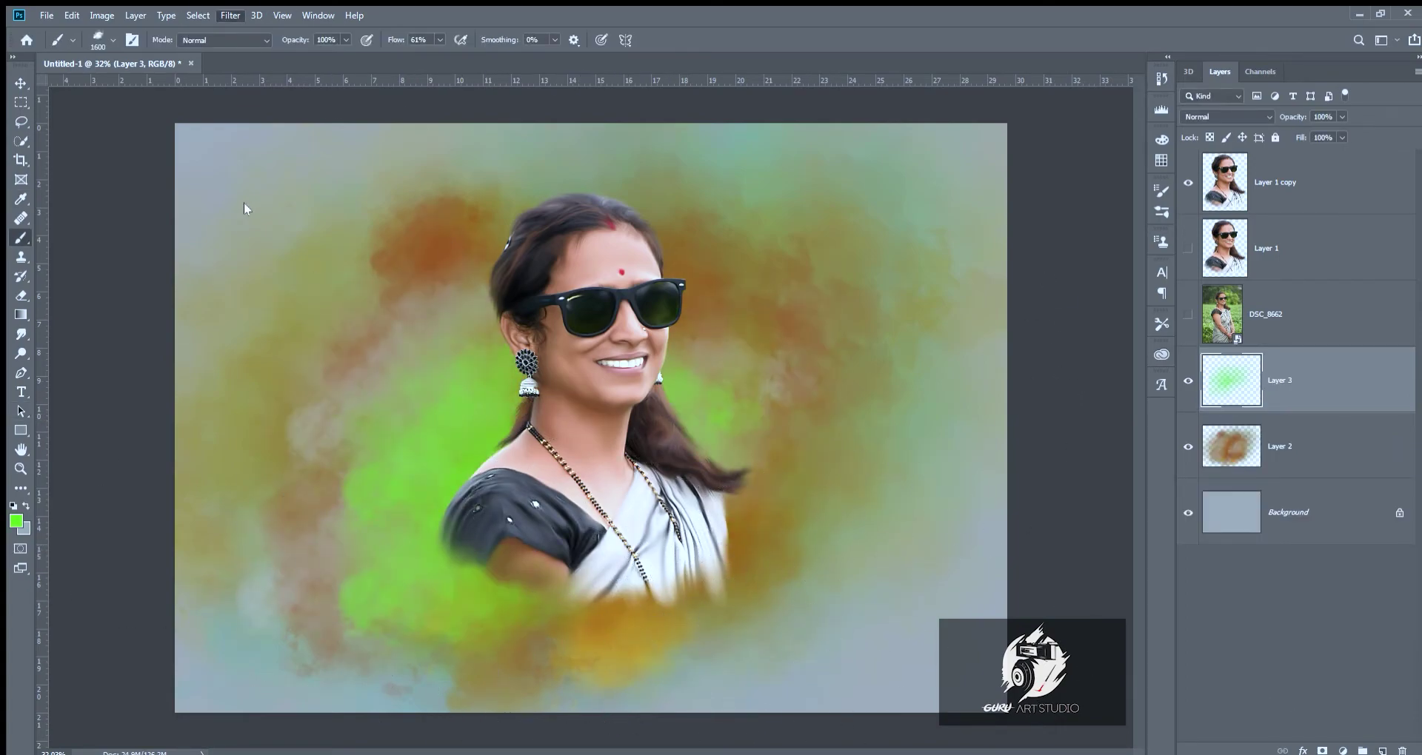
key("h")
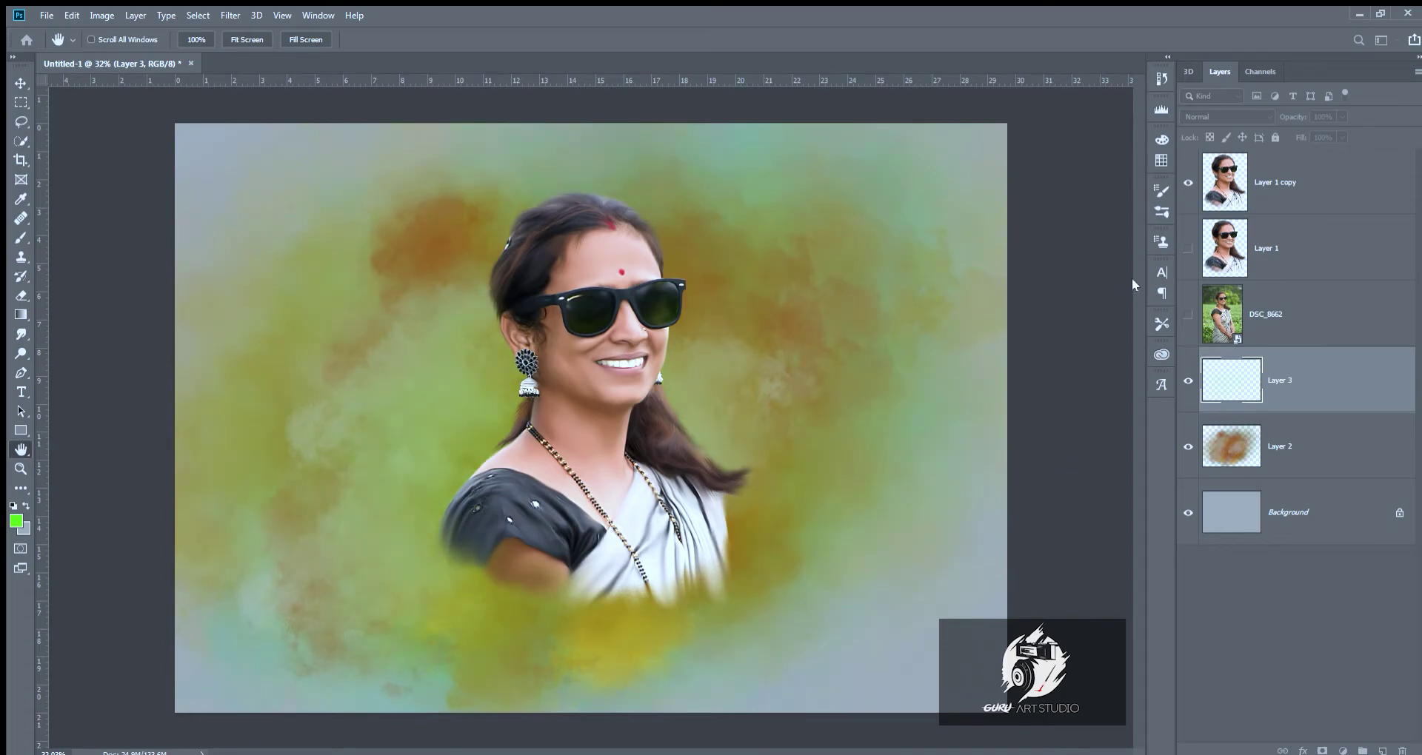
key("b")
left_click(622, 415)
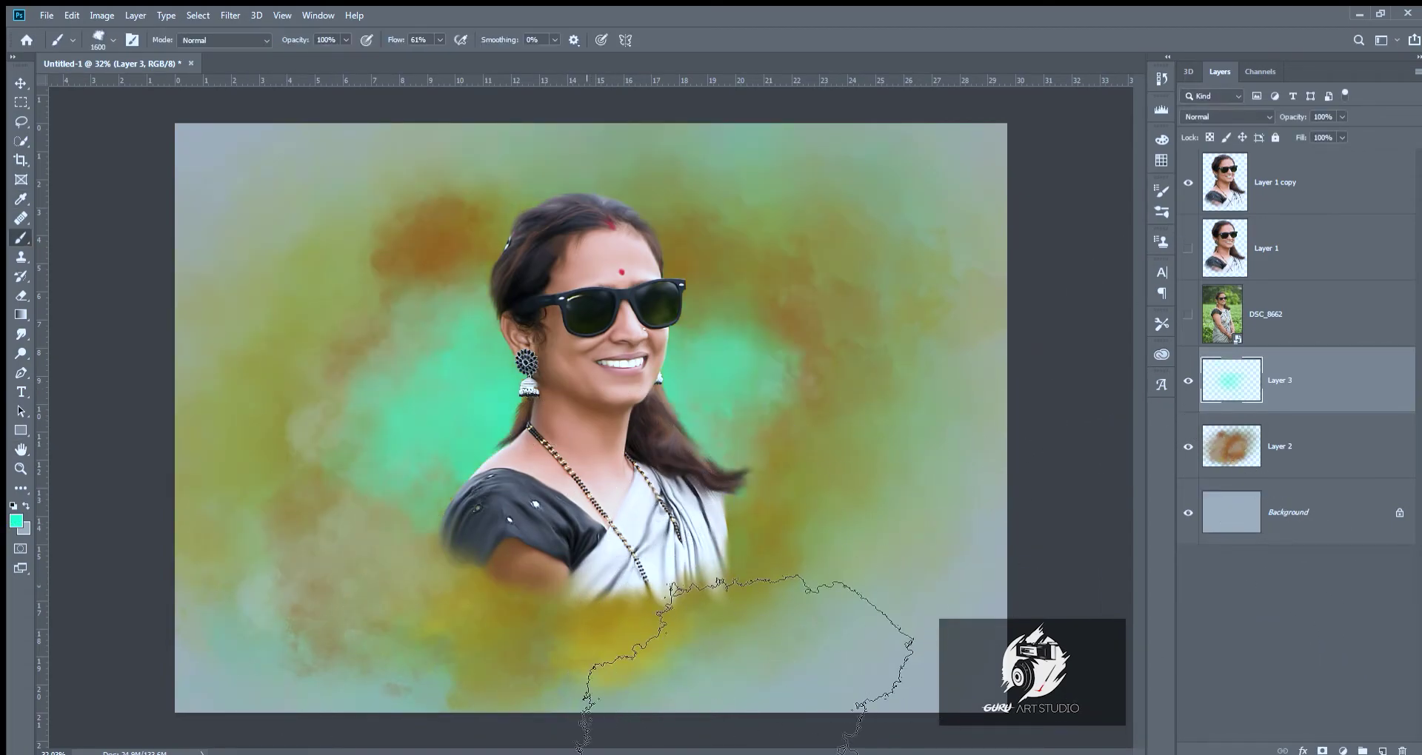
left_click_drag(633, 466, 570, 604)
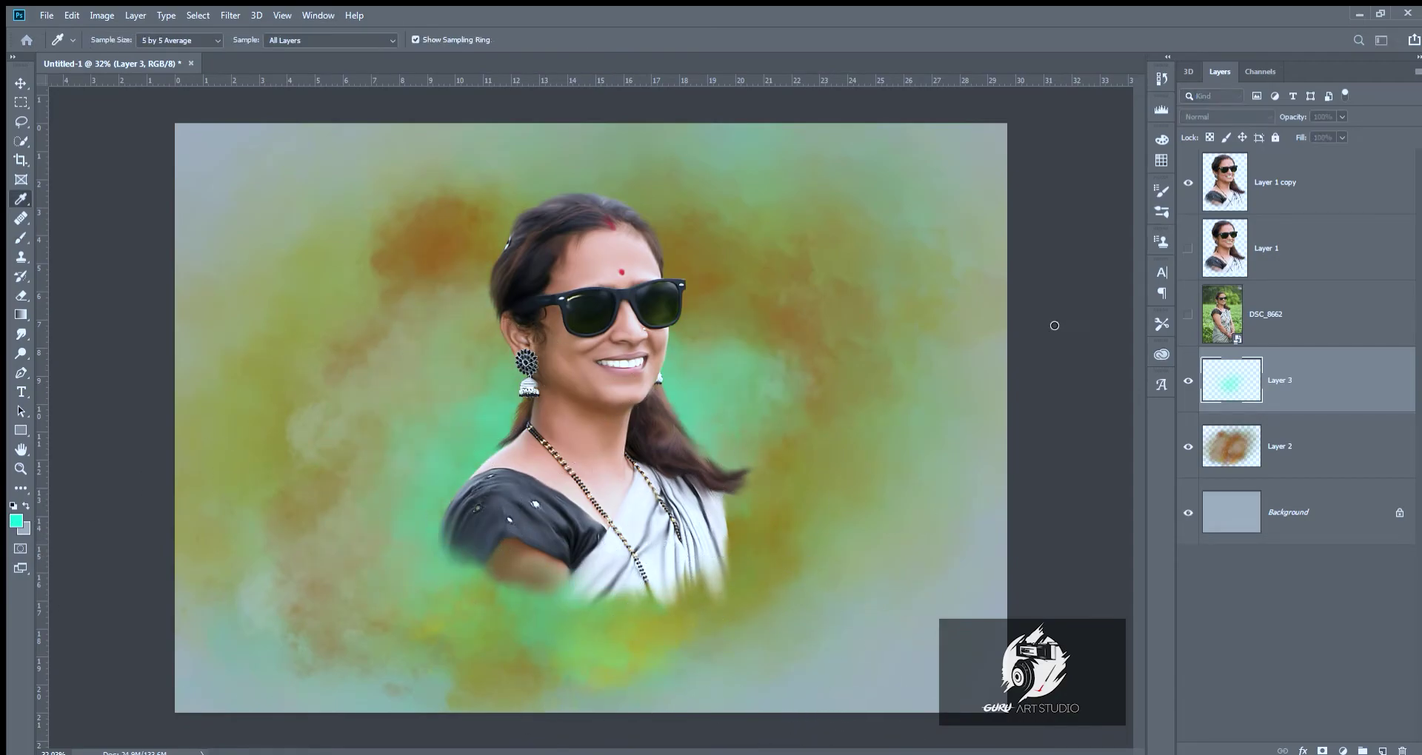
left_click_drag(763, 619, 1096, 651)
left_click(1274, 182)
key("ctrl+t")
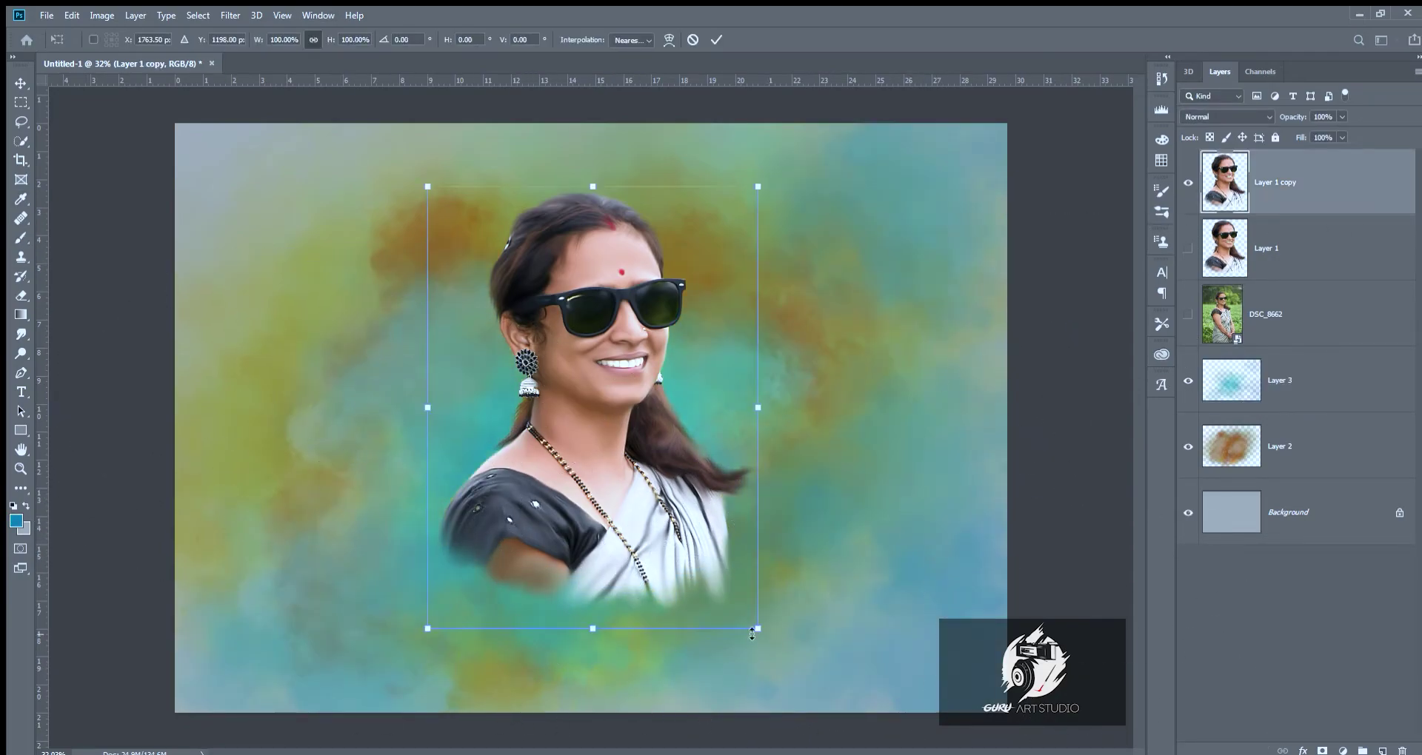
Commit the slight scale-up of the portrait, then brush a green wash across the backdrop on Layer 3.
key("Return")
key("ctrl+minus")
left_click(1273, 380)
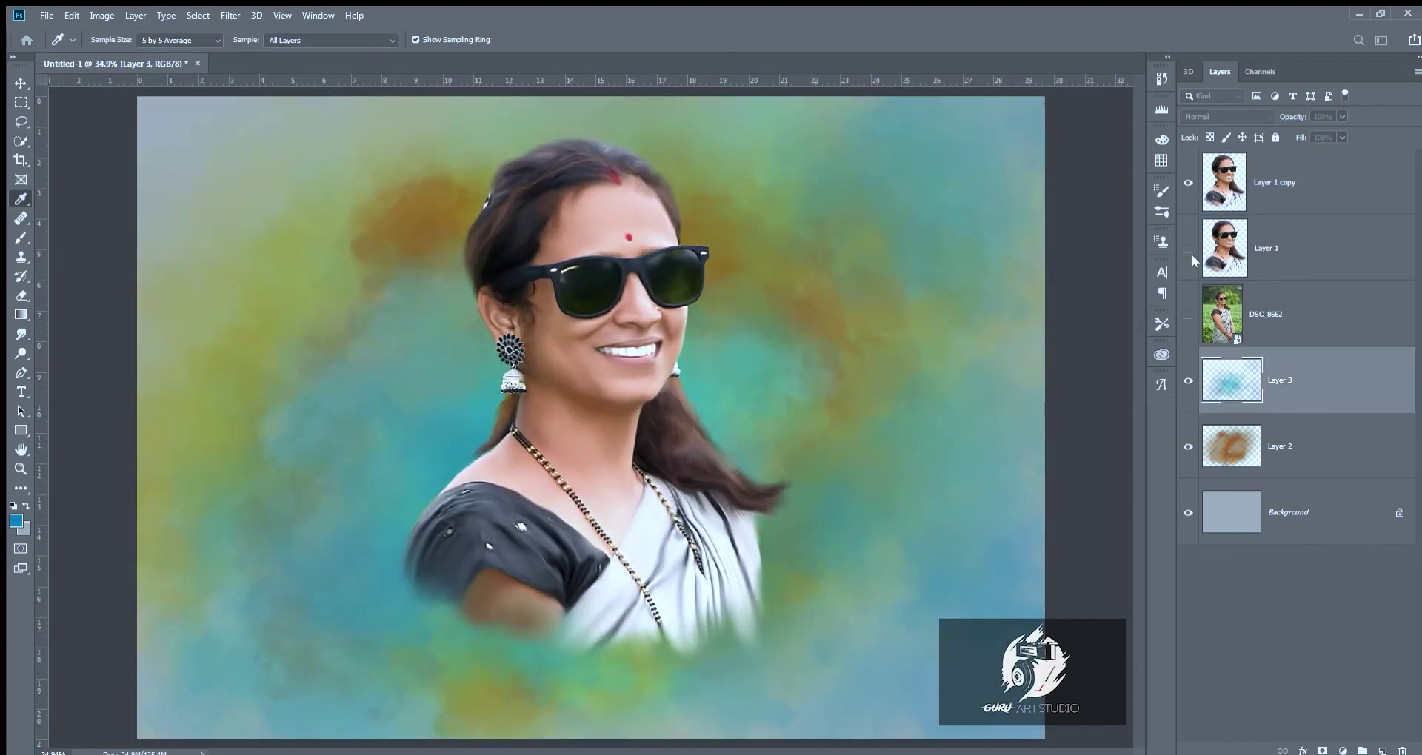
left_click_drag(815, 578, 385, 252)
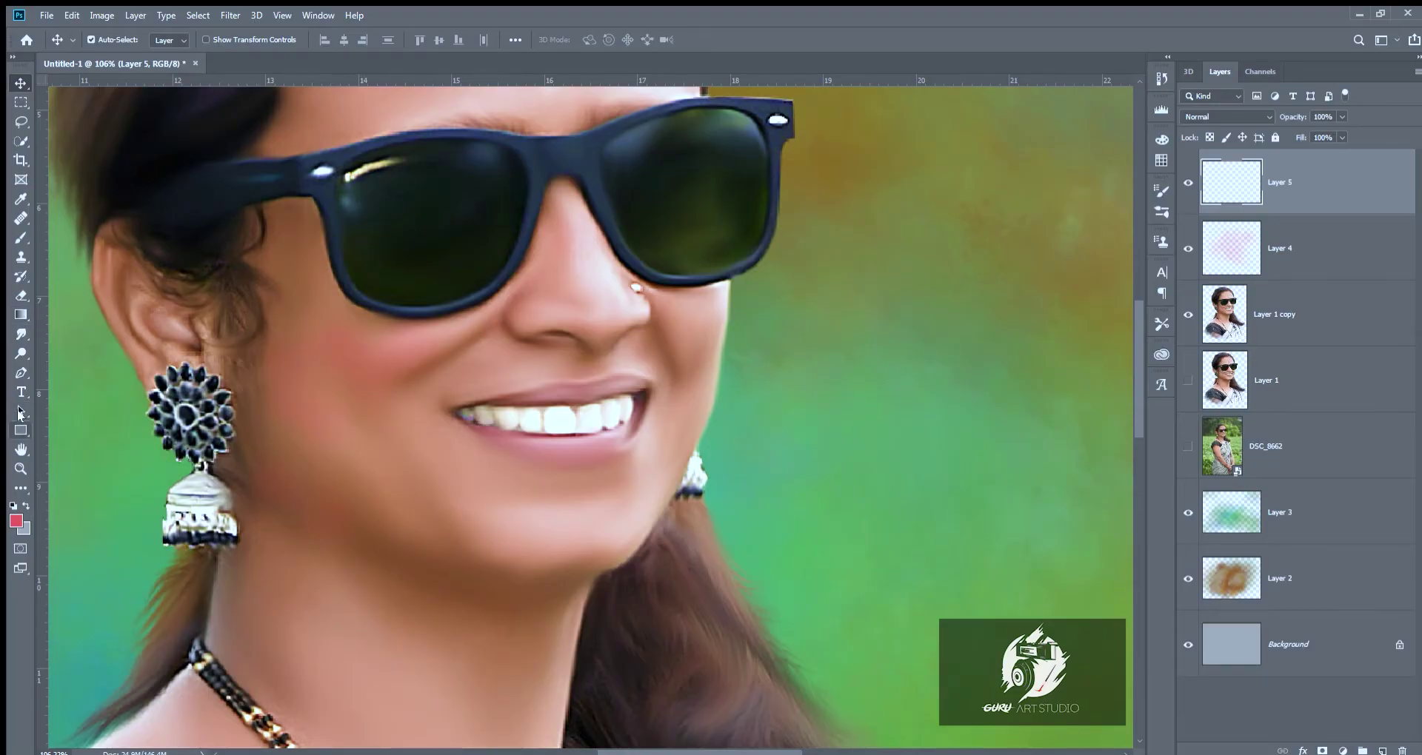
Paint dark red over the lips on Layer 5 and set that layer to Overlay blending.
key("b")
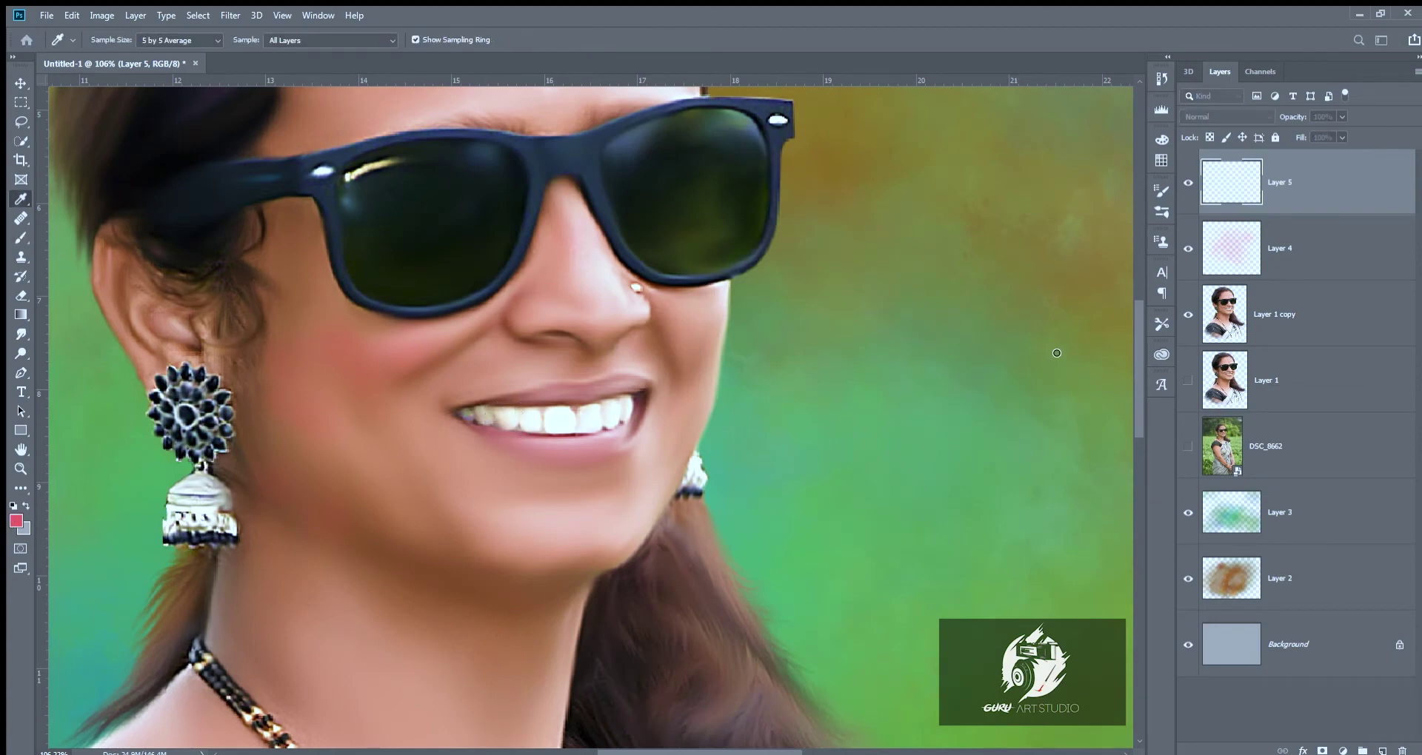
key("bracketright")
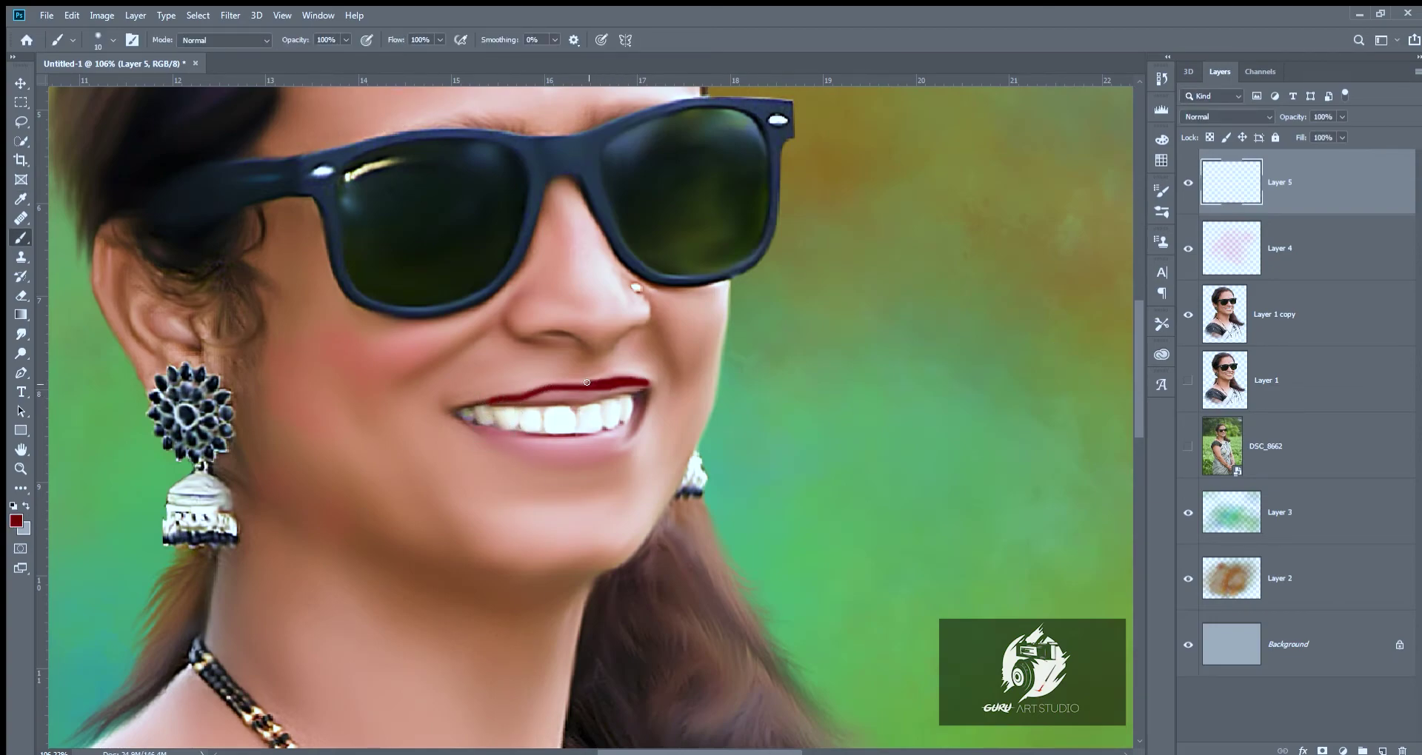
mouse_move(640, 388)
left_mouse_down()
mouse_move(559, 445)
mouse_move(471, 426)
left_mouse_up()
key("bracketright")
key("bracketright")
left_click(1228, 116)
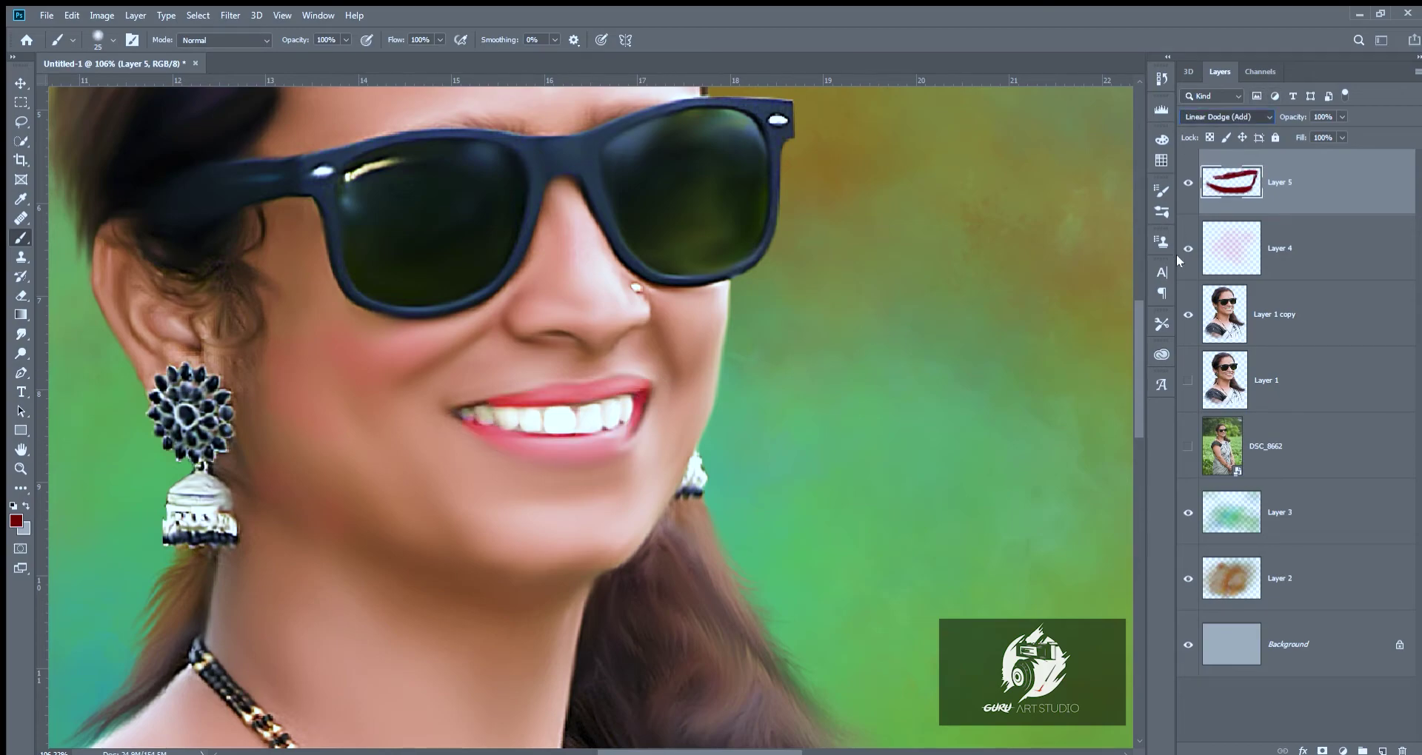
key("Down")
key("Down")
key("Down")
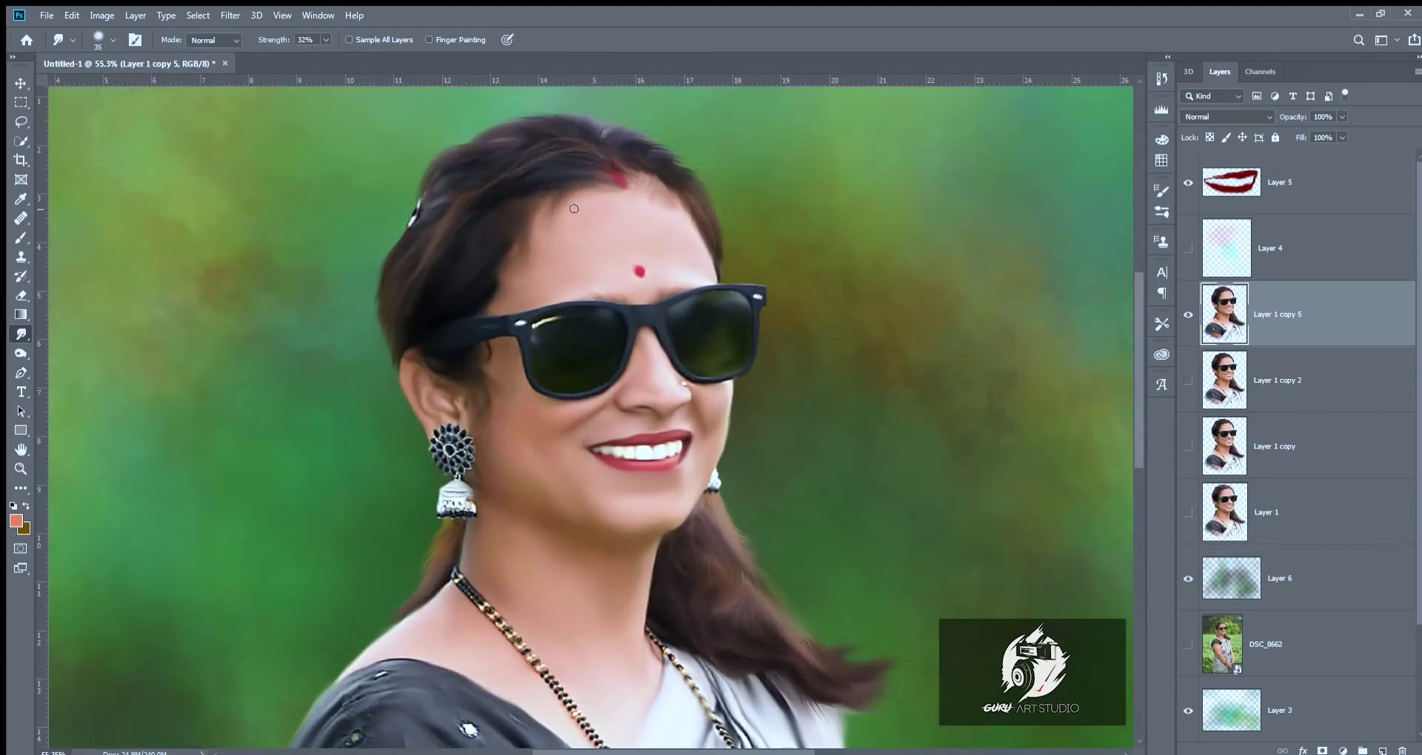
Fit the image in view and burn the black blouse across the shoulder with Range: Shadows.
scroll(773, 343, "up", 3)
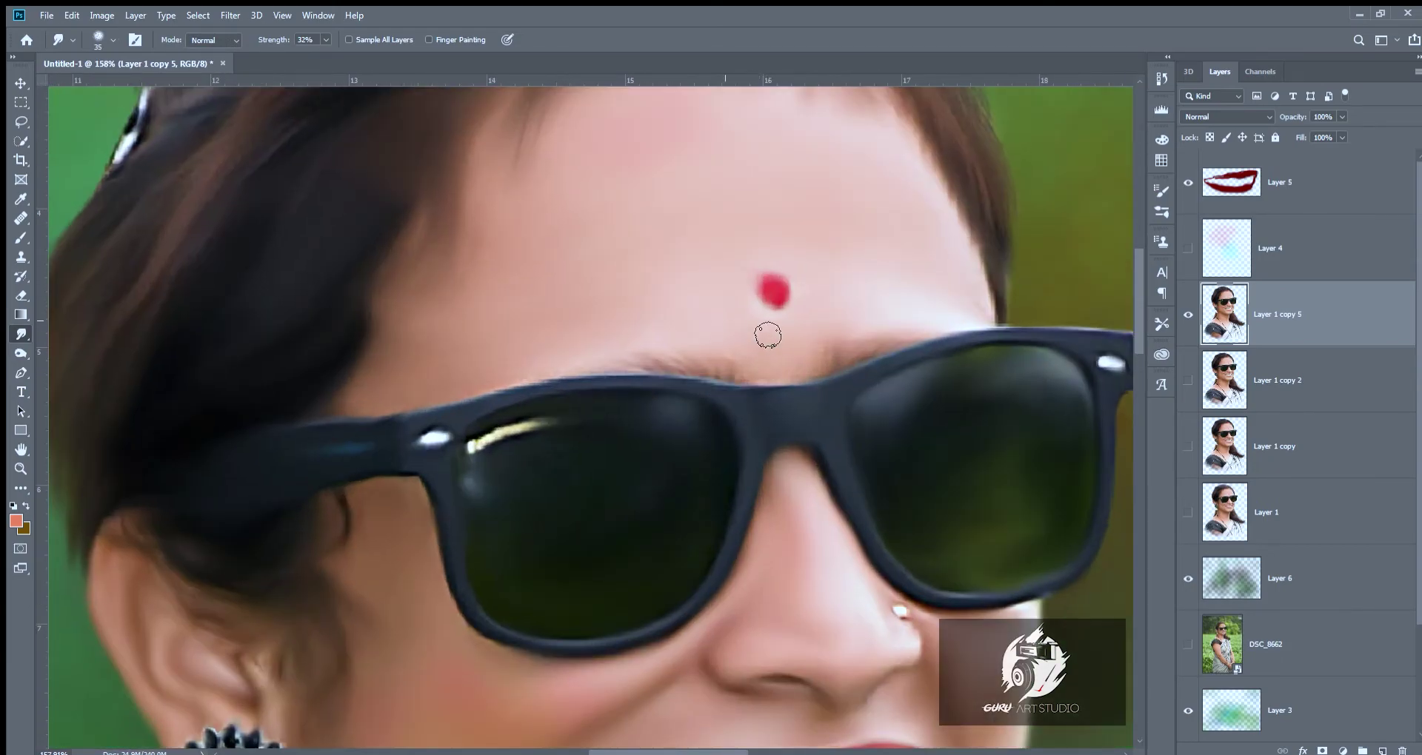
scroll(790, 302, "down", 5)
scroll(799, 355, "down", 2)
key("i")
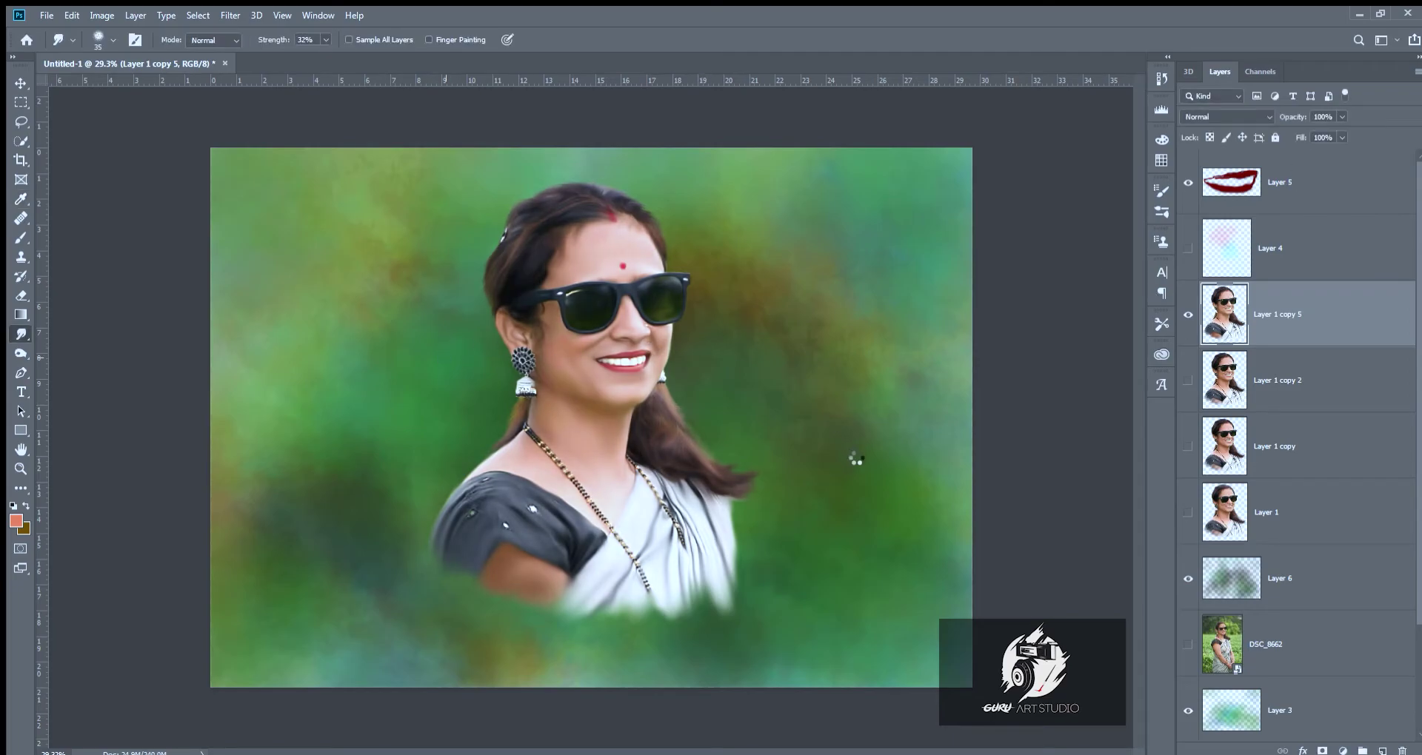
scroll(487, 526, "up", 3)
scroll(487, 526, "down", 2)
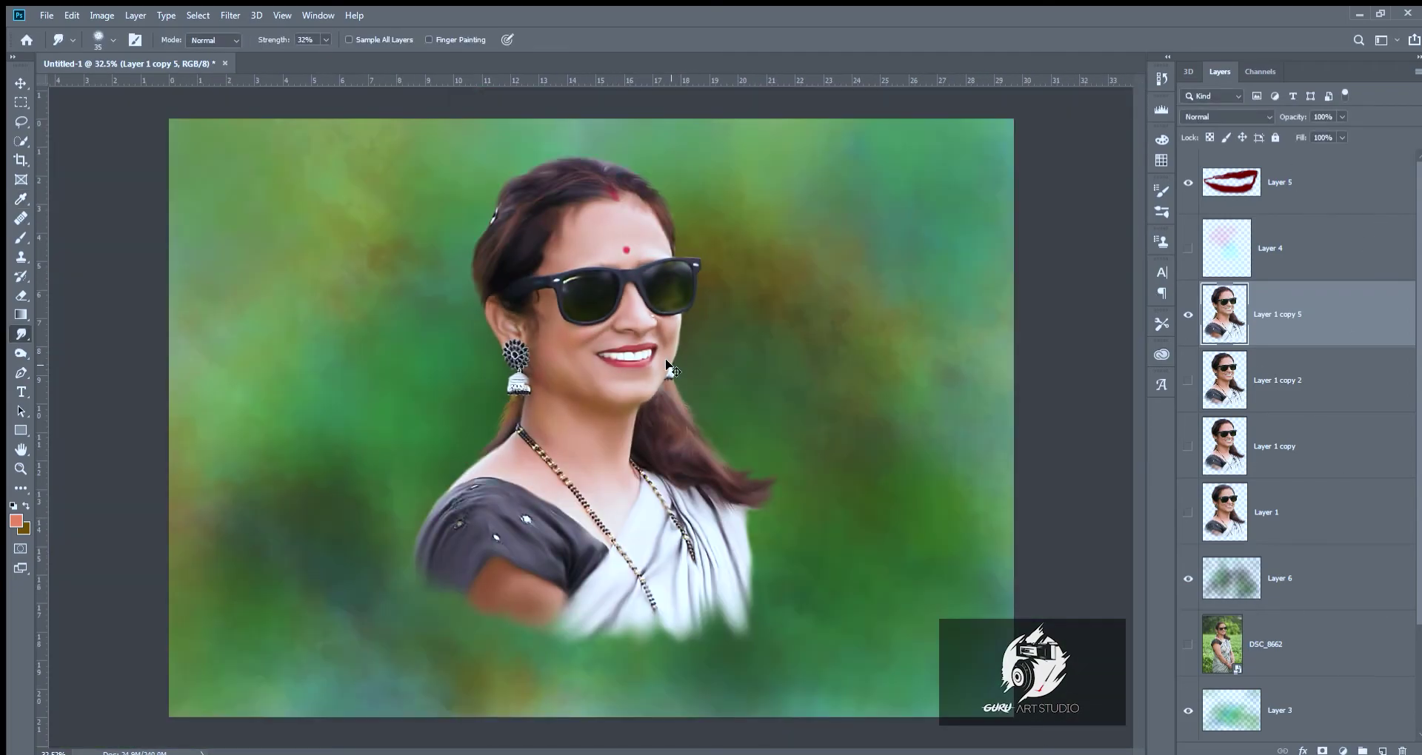
scroll(487, 525, "up", 1)
key("o")
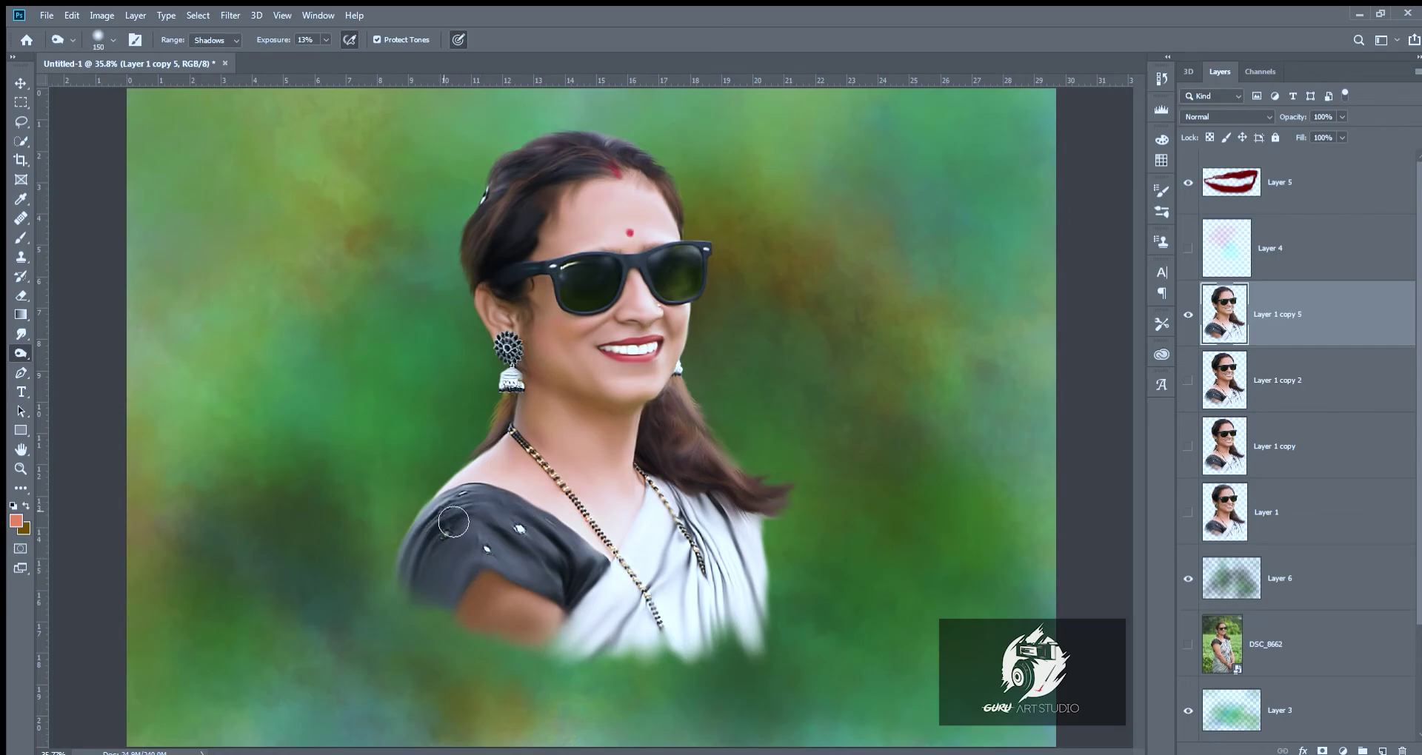
left_click_drag(453, 522, 676, 534)
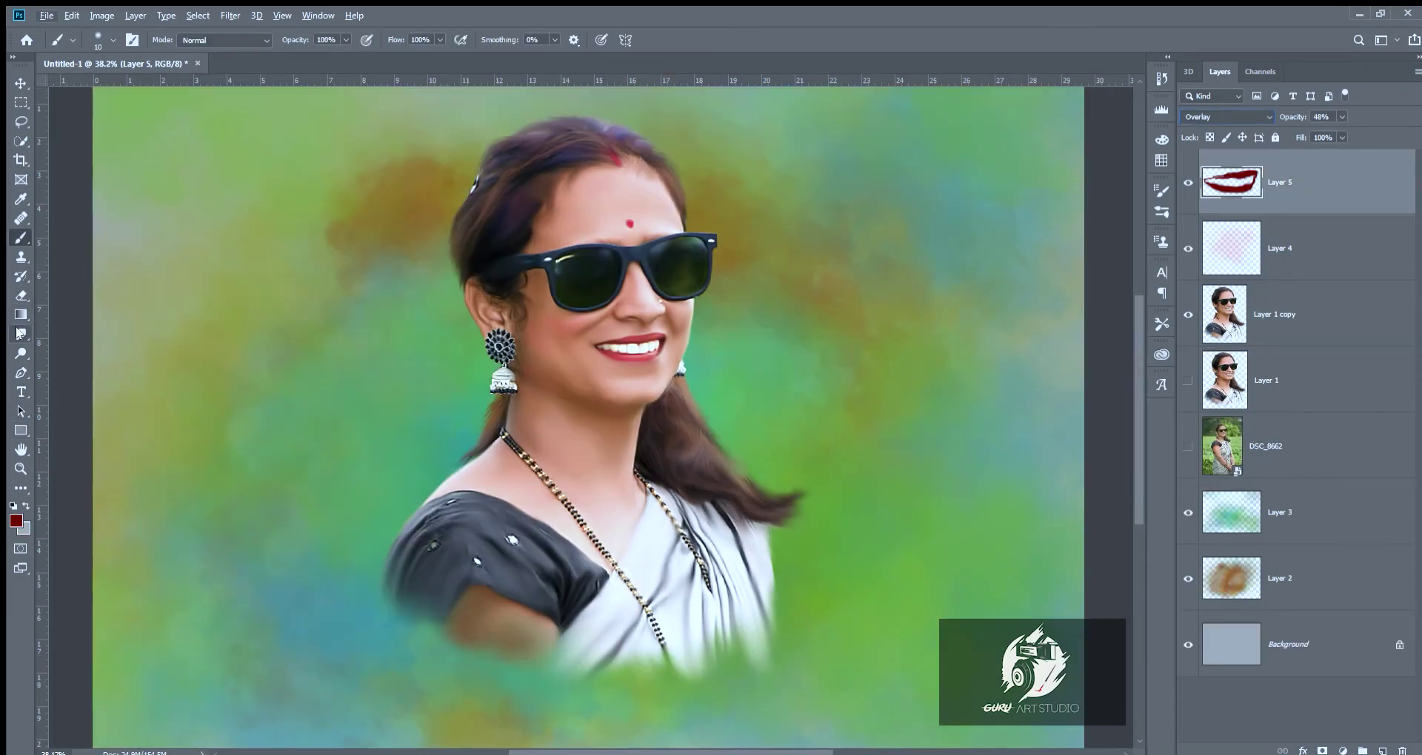
Add a new empty layer above DSC_8662 and reposition it in the Layers panel.
left_click(18, 333)
scroll(501, 432, "down", 2)
left_click(21, 353)
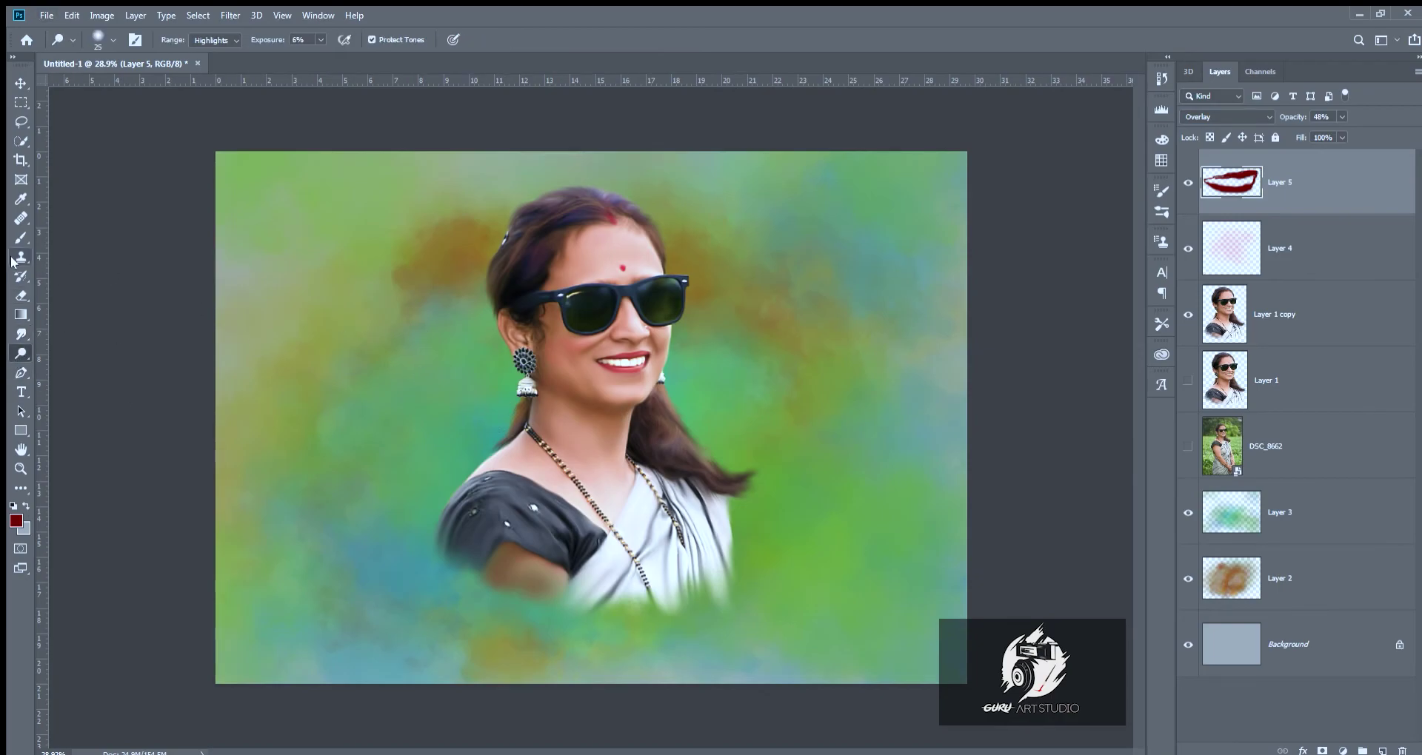
left_click(21, 333)
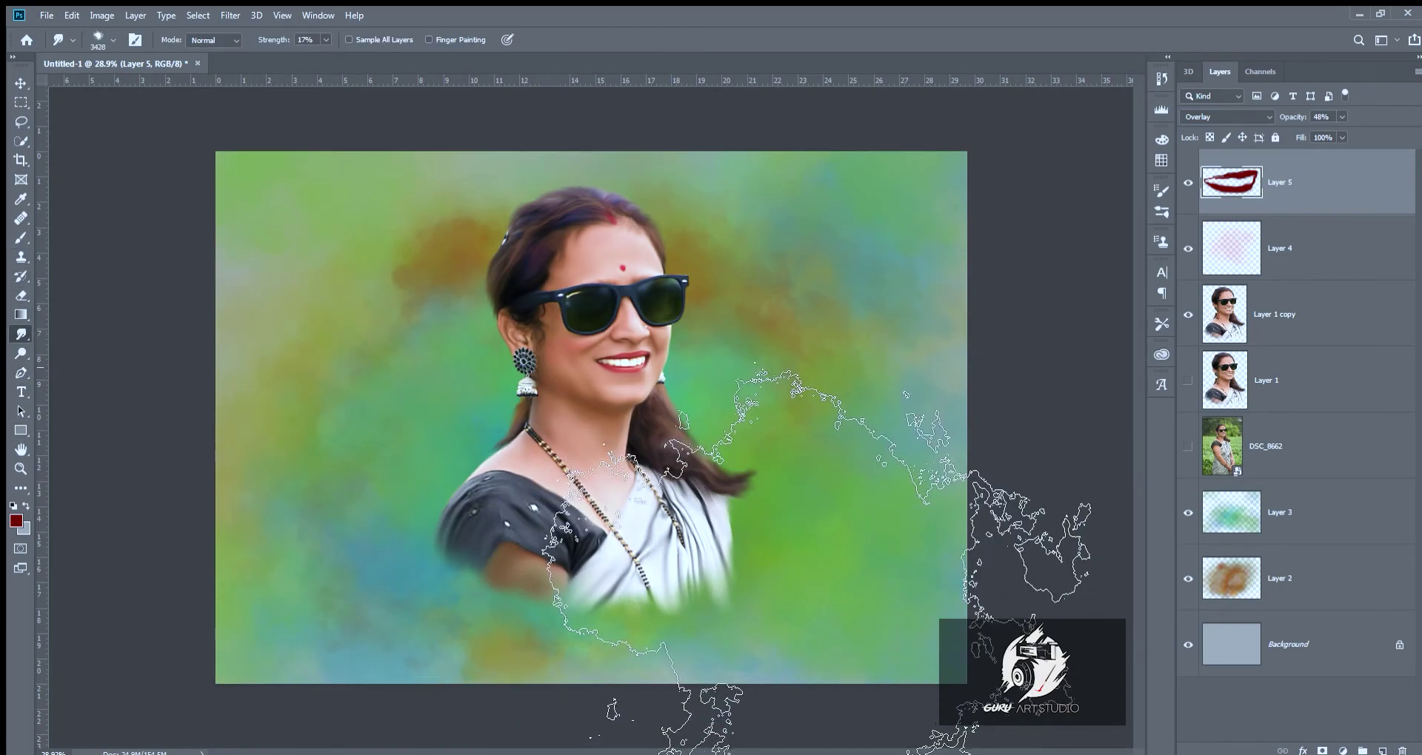
key("ctrl+shift+alt+n")
left_click_drag(1259, 248, 1259, 444)
Stamp brownish and green splatter dabs across the backdrop on Layer 6.
key("b")
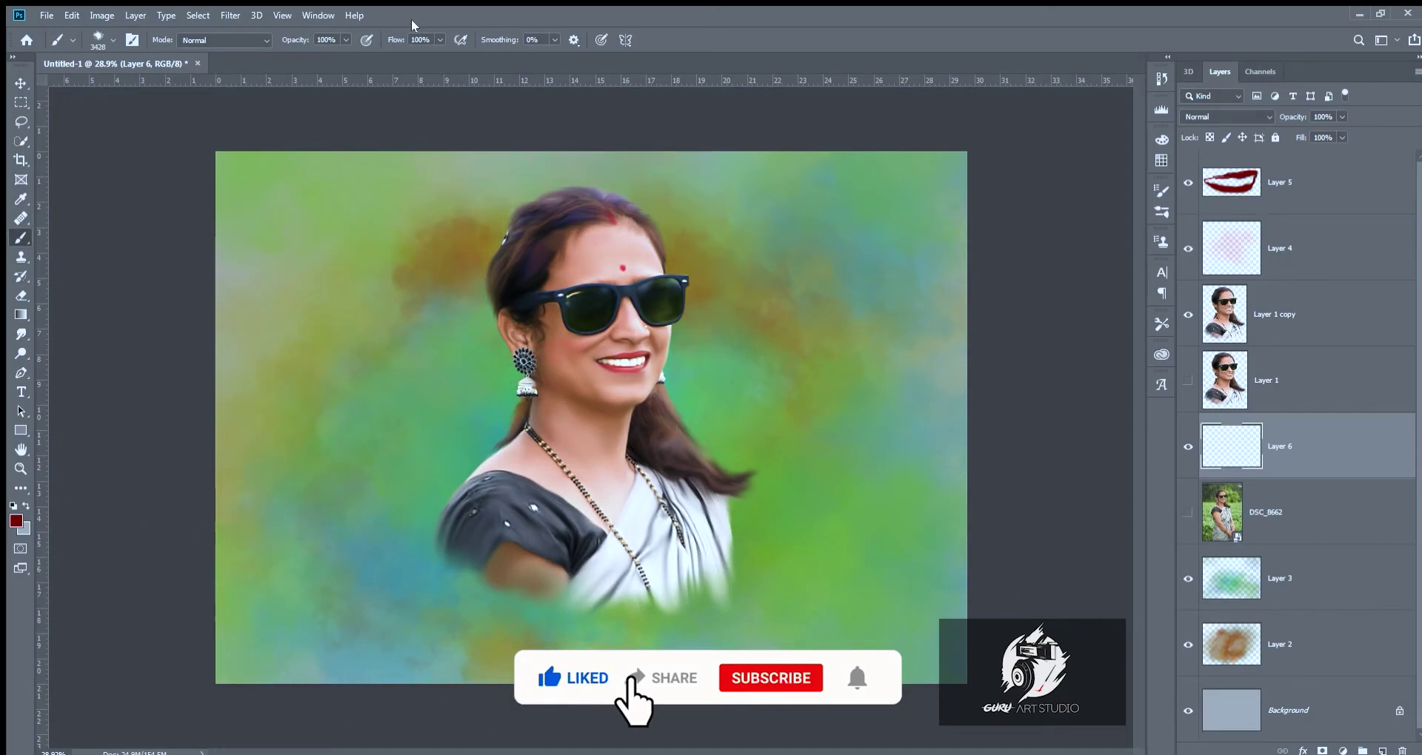
left_click(703, 459)
left_click(415, 414)
left_click(815, 444)
left_click(296, 267)
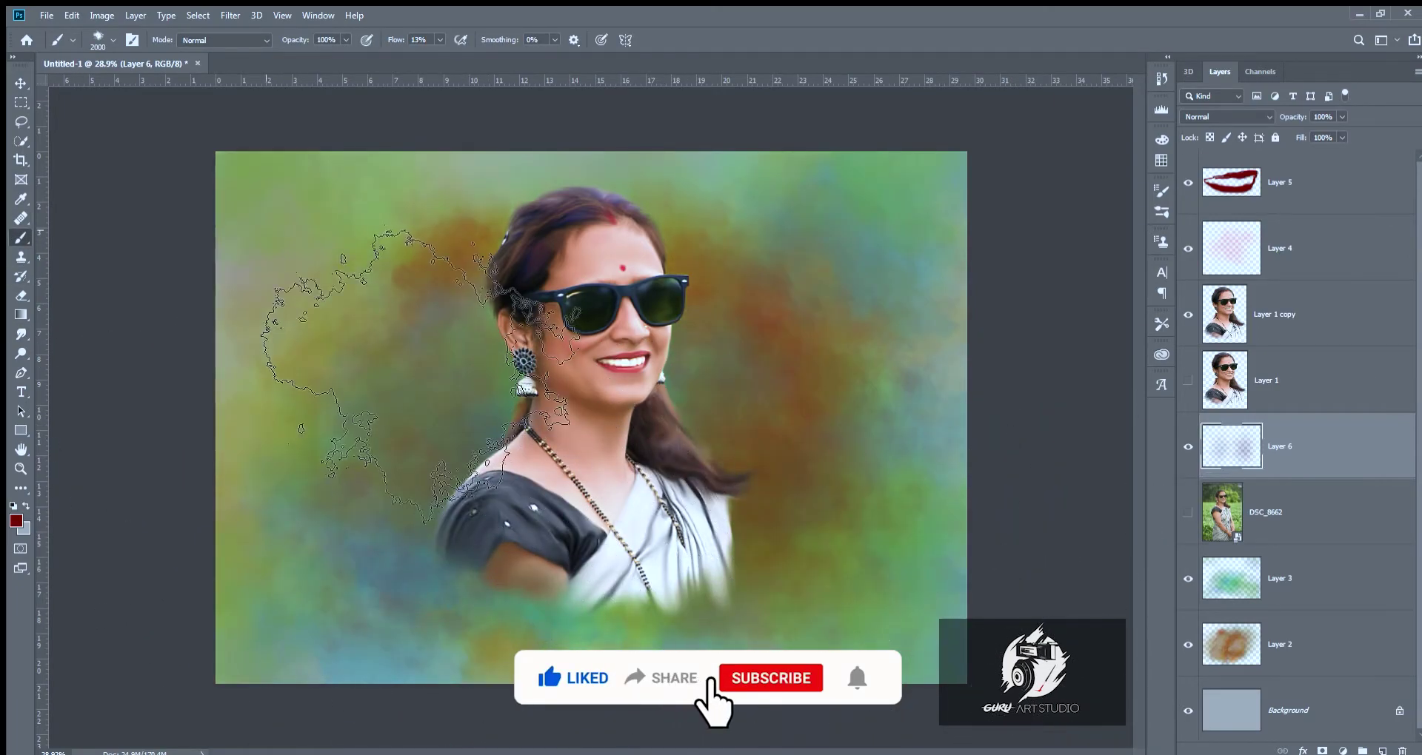
left_click(740, 415, "alt")
left_click(857, 459)
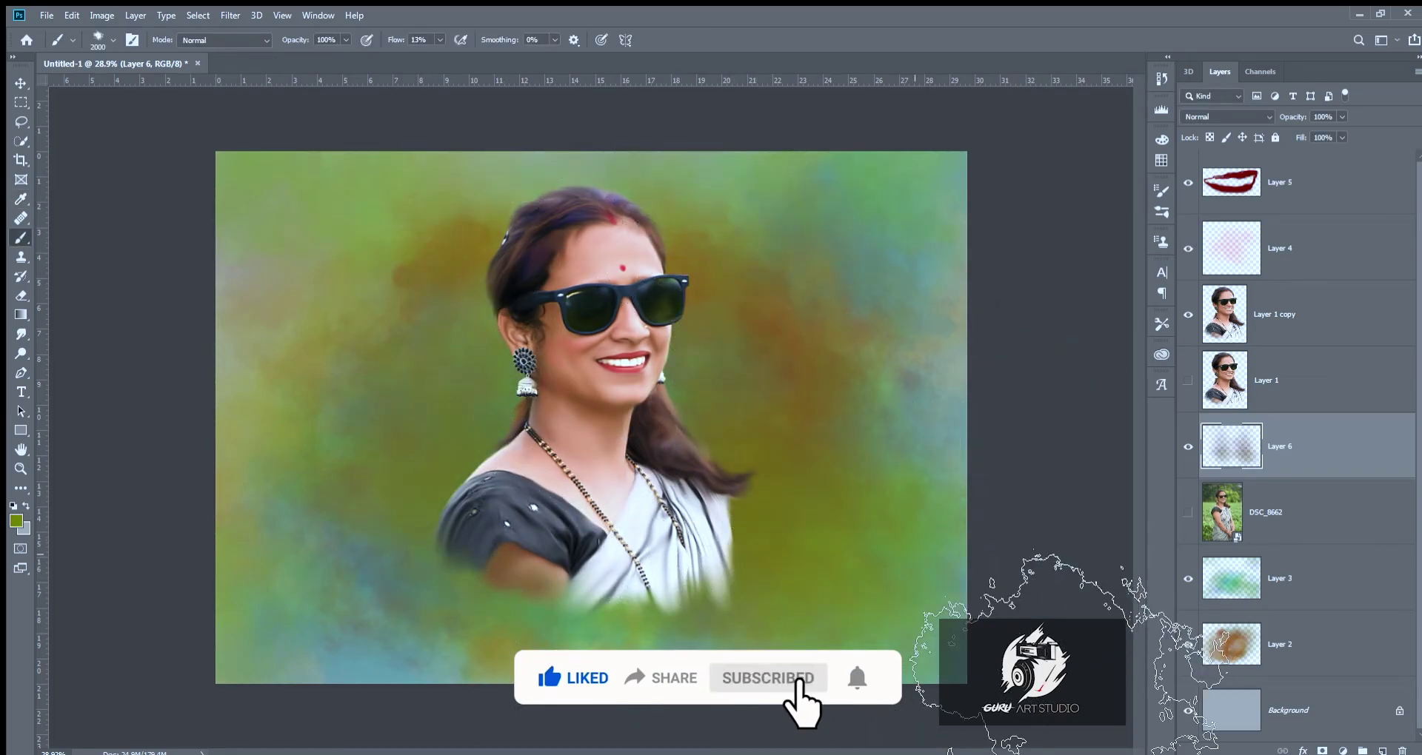
left_click(851, 555)
left_click(326, 652)
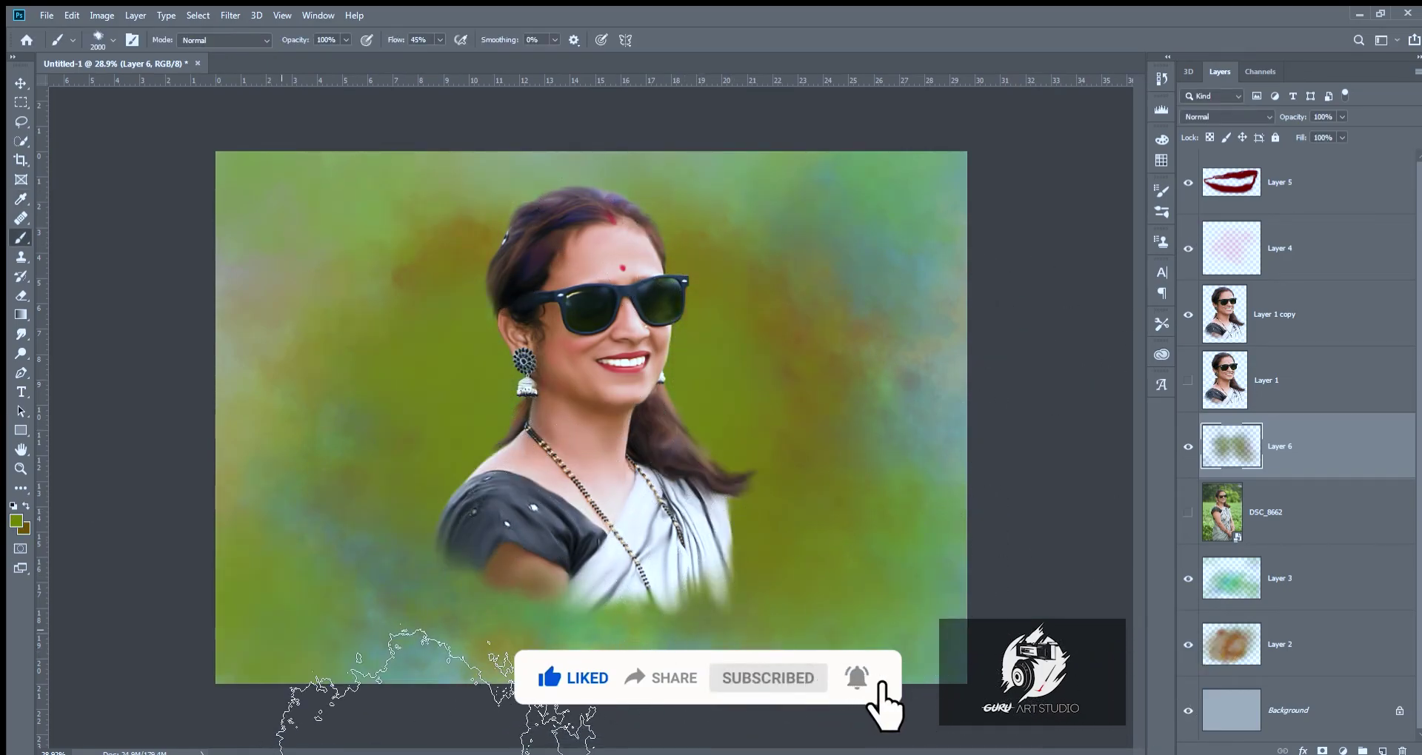
At 16% brush flow, paint dark brown over the lower-left and teal-green over the lower-right background.
left_click(375, 387, "alt")
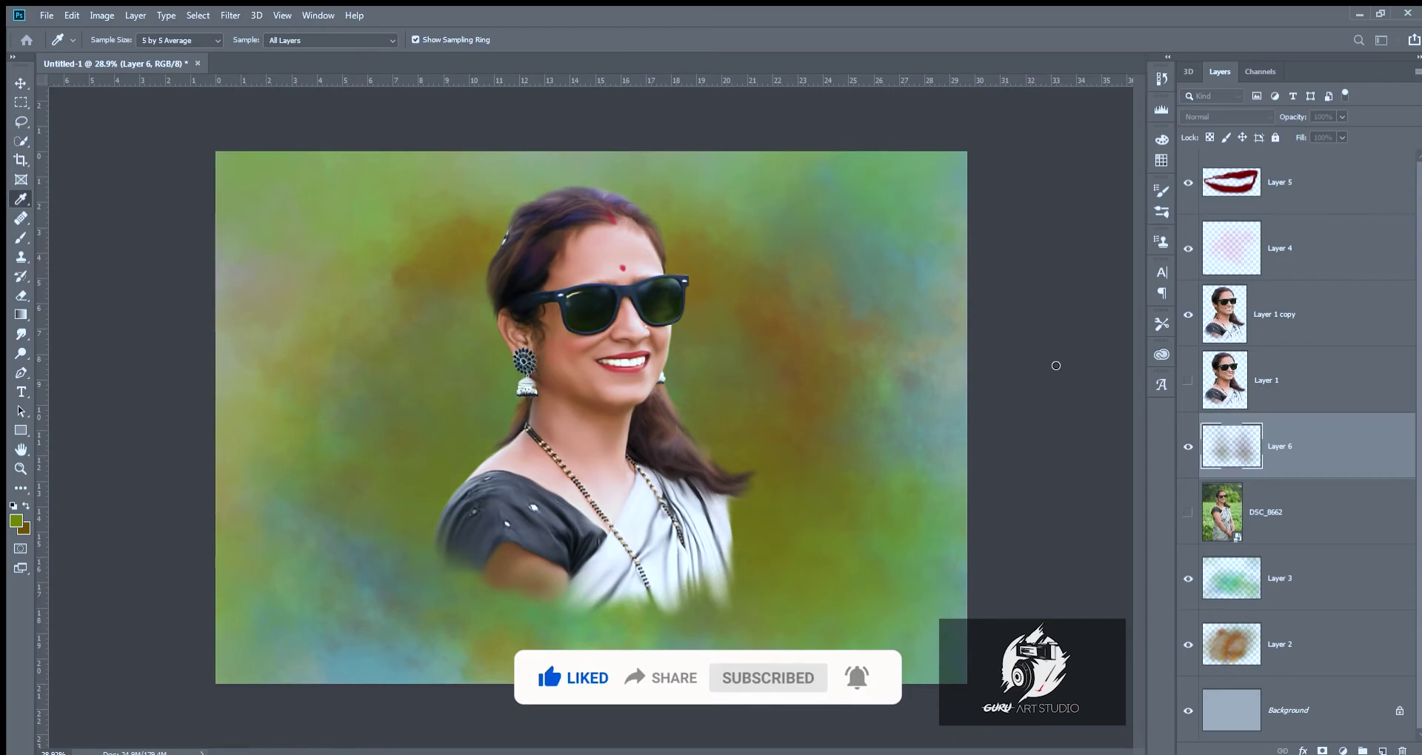
key("shift+1")
key("shift+6")
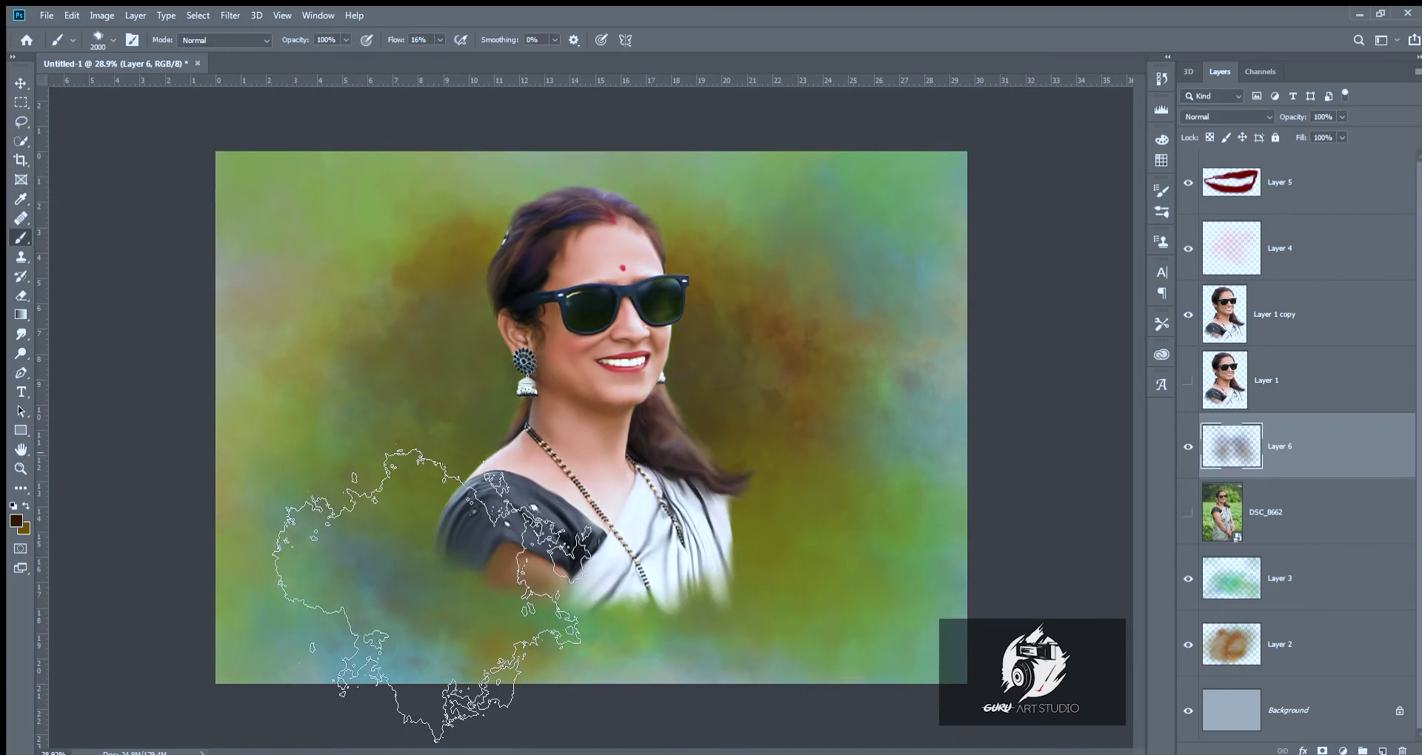
left_click_drag(412, 592, 333, 370)
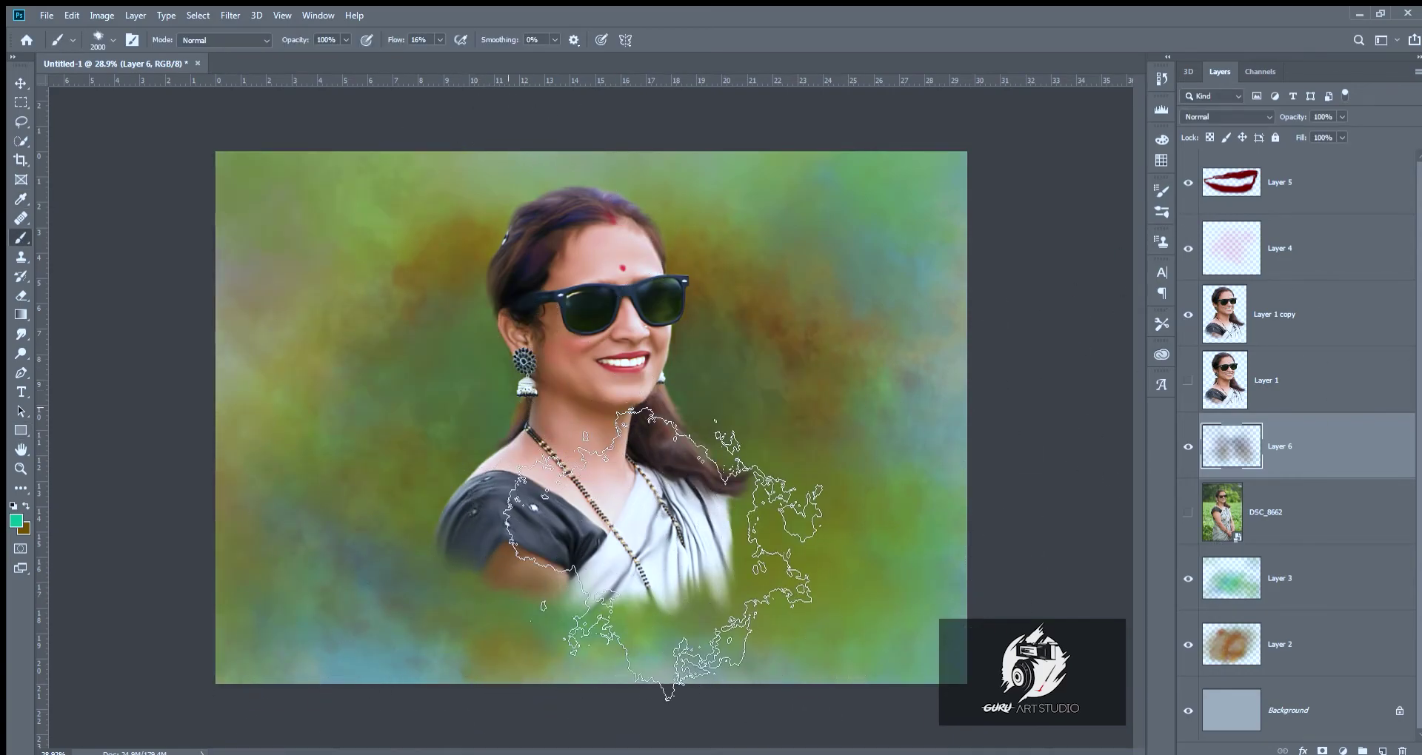
left_click_drag(666, 556, 874, 607)
left_click(21, 334)
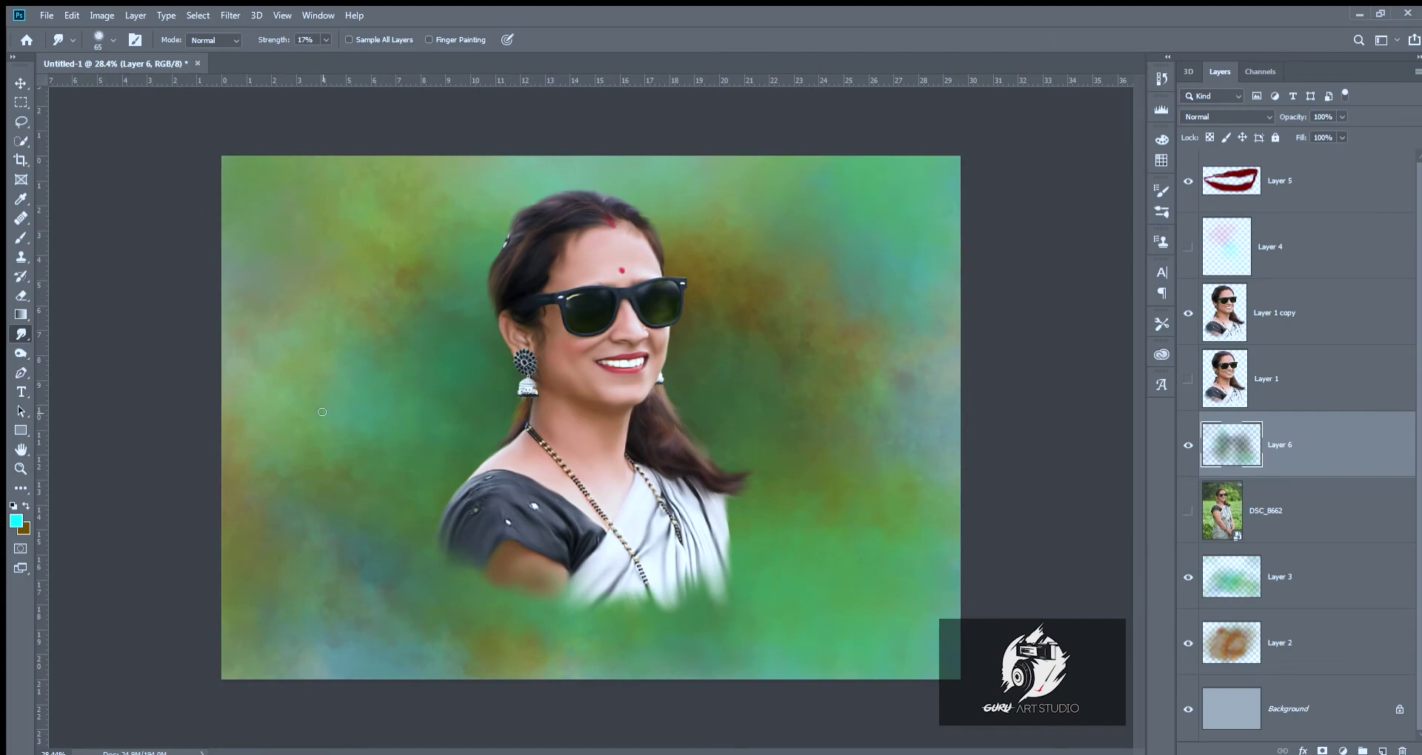
Paint dark green strokes across the backdrop with a large brush, sampling greens from the canvas.
key("i")
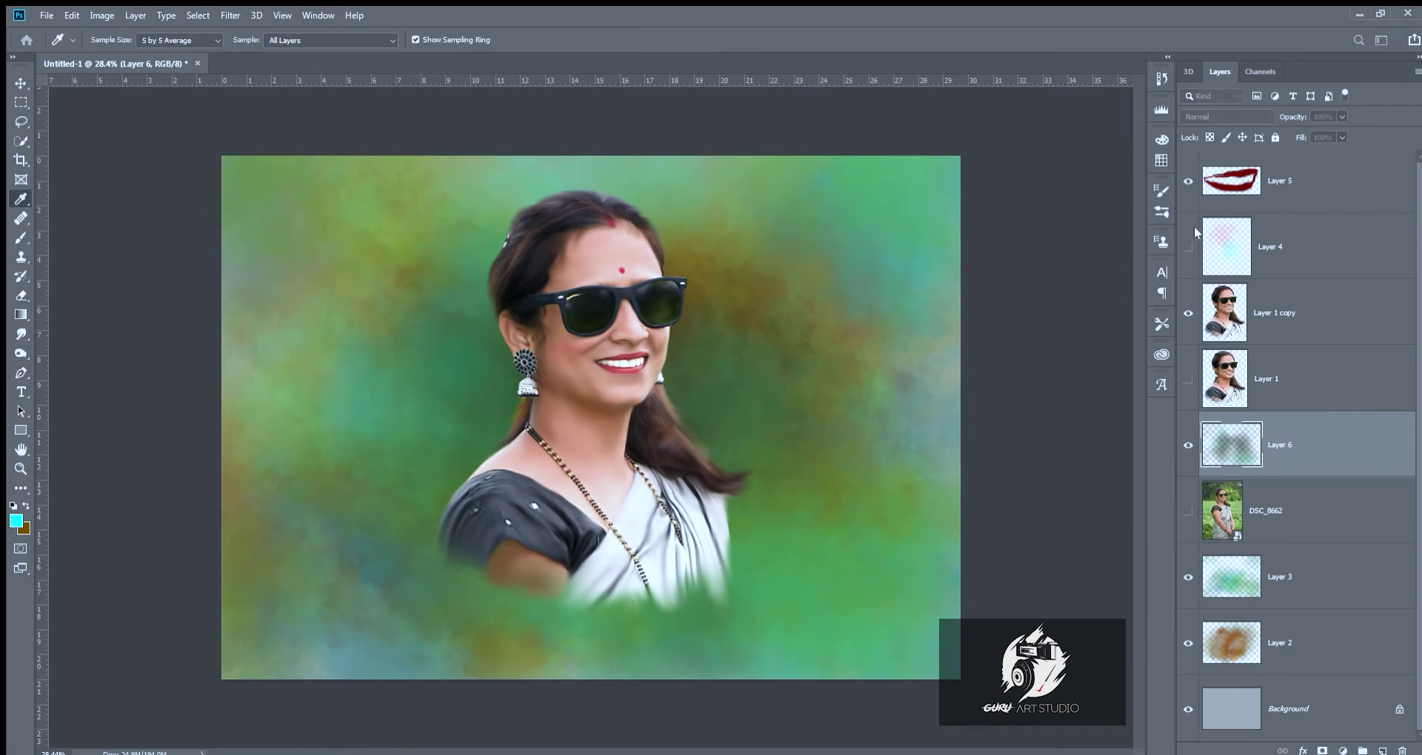
key("b")
left_click_drag(452, 681, 511, 704)
left_click_drag(889, 519, 263, 382)
left_click(263, 382, "alt")
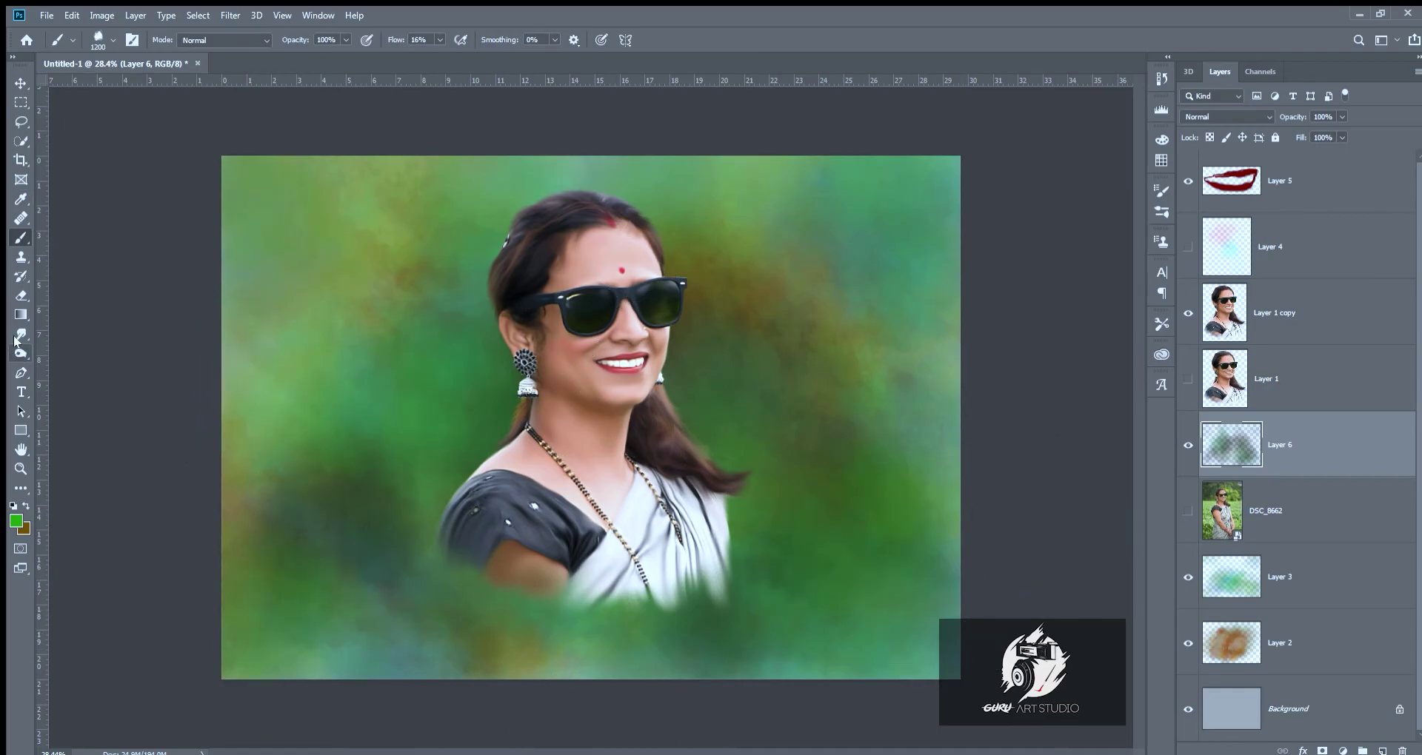
left_click(21, 353)
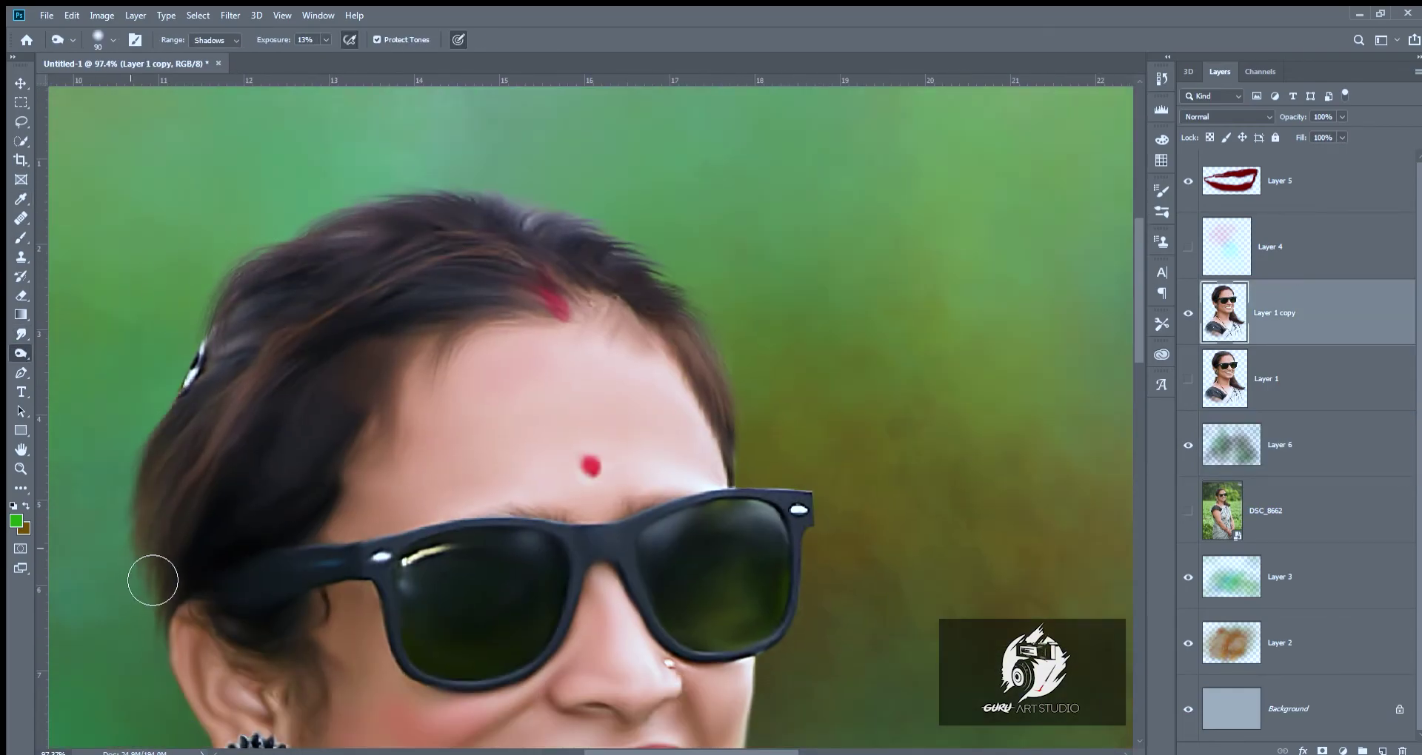
Smudge the portrait's edges around the hair, glasses and earrings at 17% strength.
scroll(794, 454, "down", 3)
scroll(794, 454, "up", 5)
key("r")
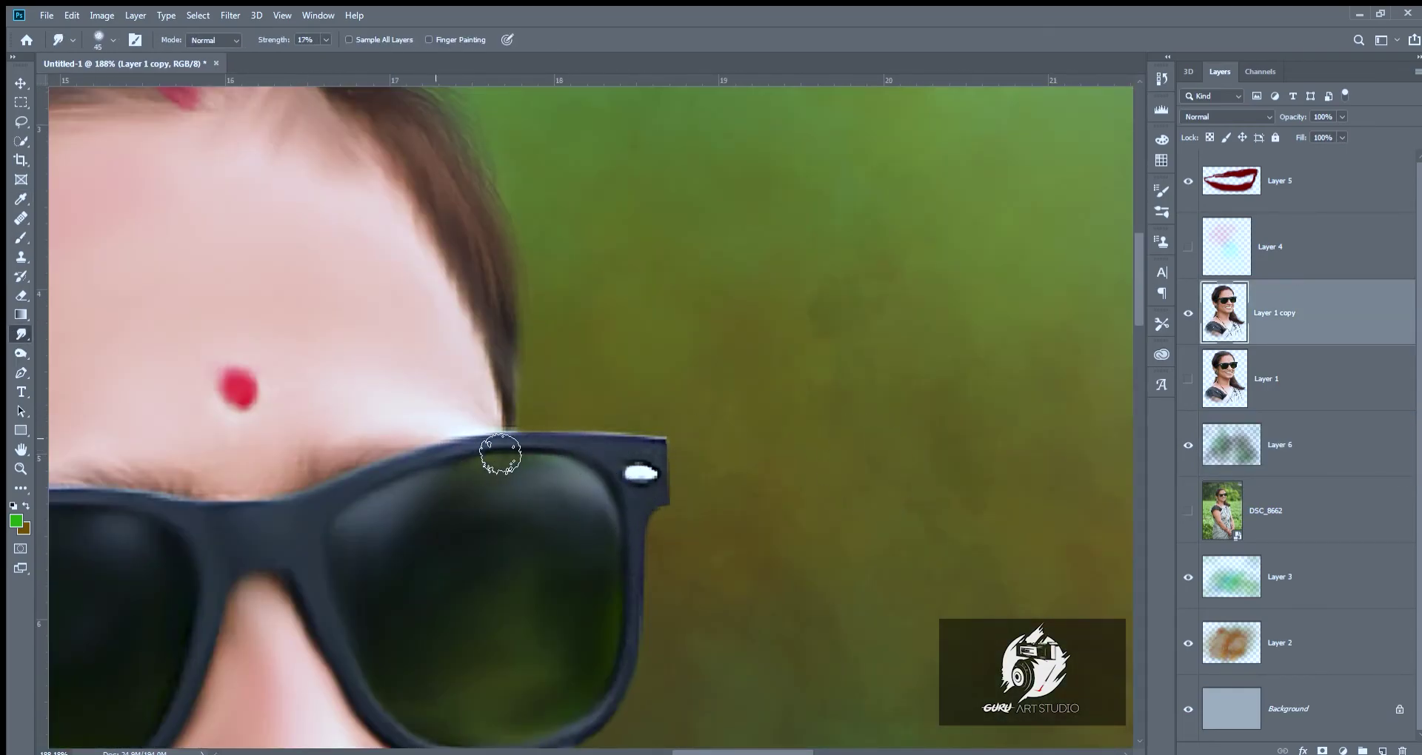
scroll(644, 577, "down", 4)
scroll(616, 583, "down", 4)
scroll(437, 426, "up", 2)
scroll(437, 426, "up", 2)
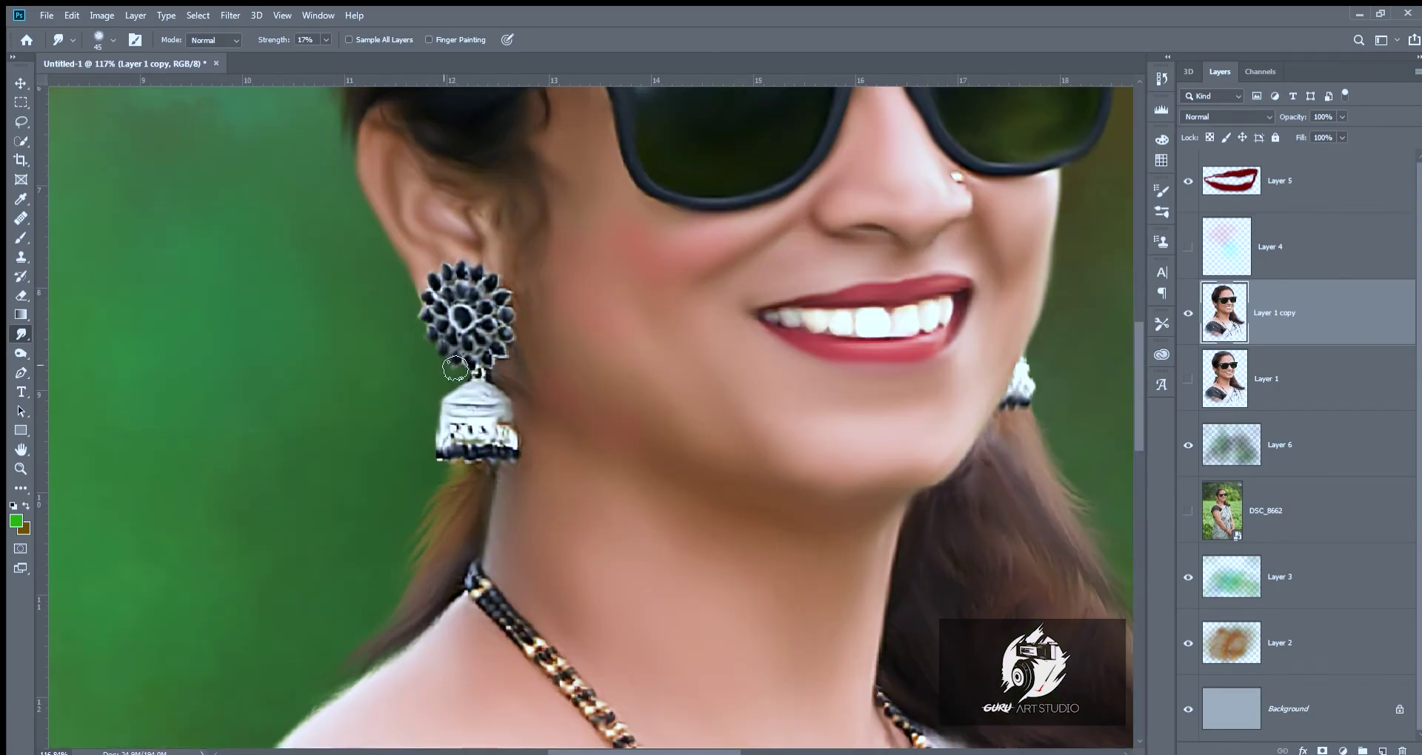
scroll(456, 367, "down", 2)
scroll(356, 540, "down", 2)
scroll(992, 490, "right", 3)
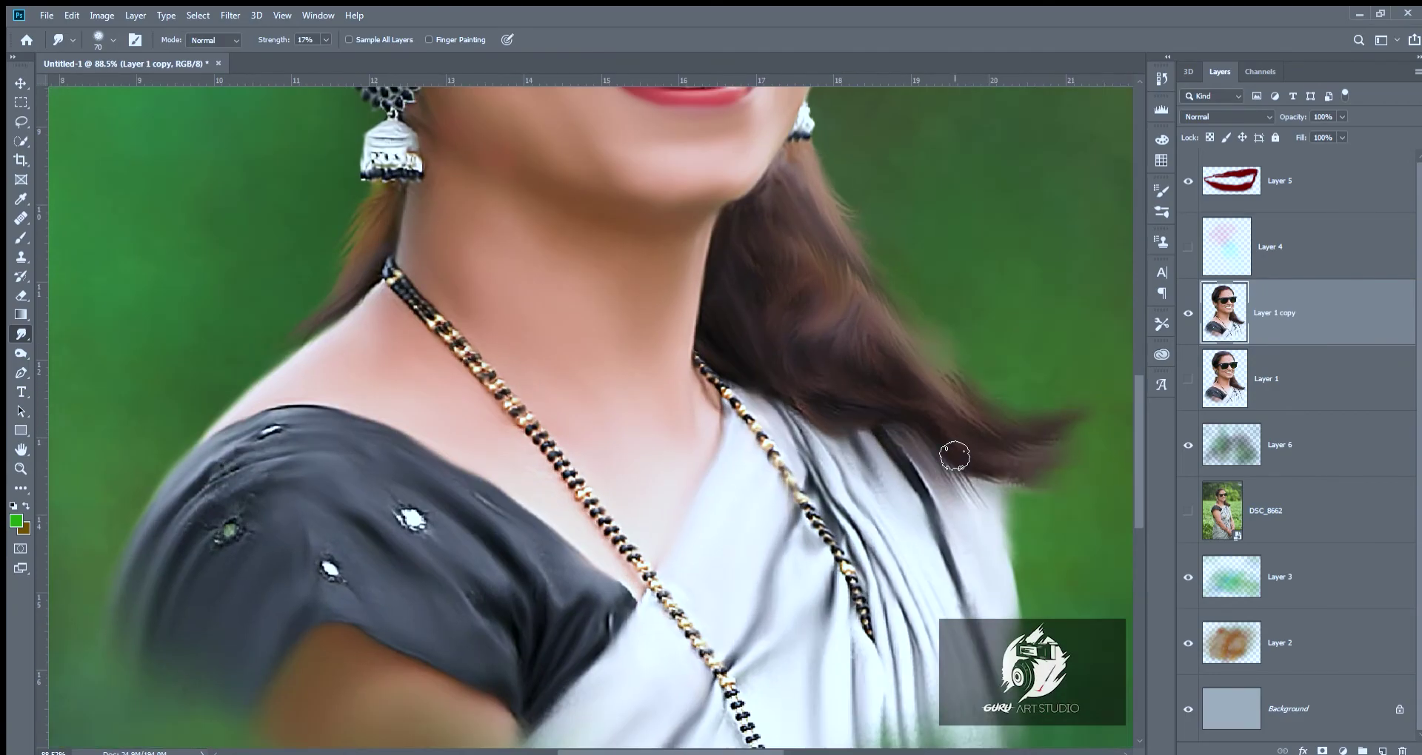
scroll(881, 556, "down", 4)
scroll(881, 556, "right", 2)
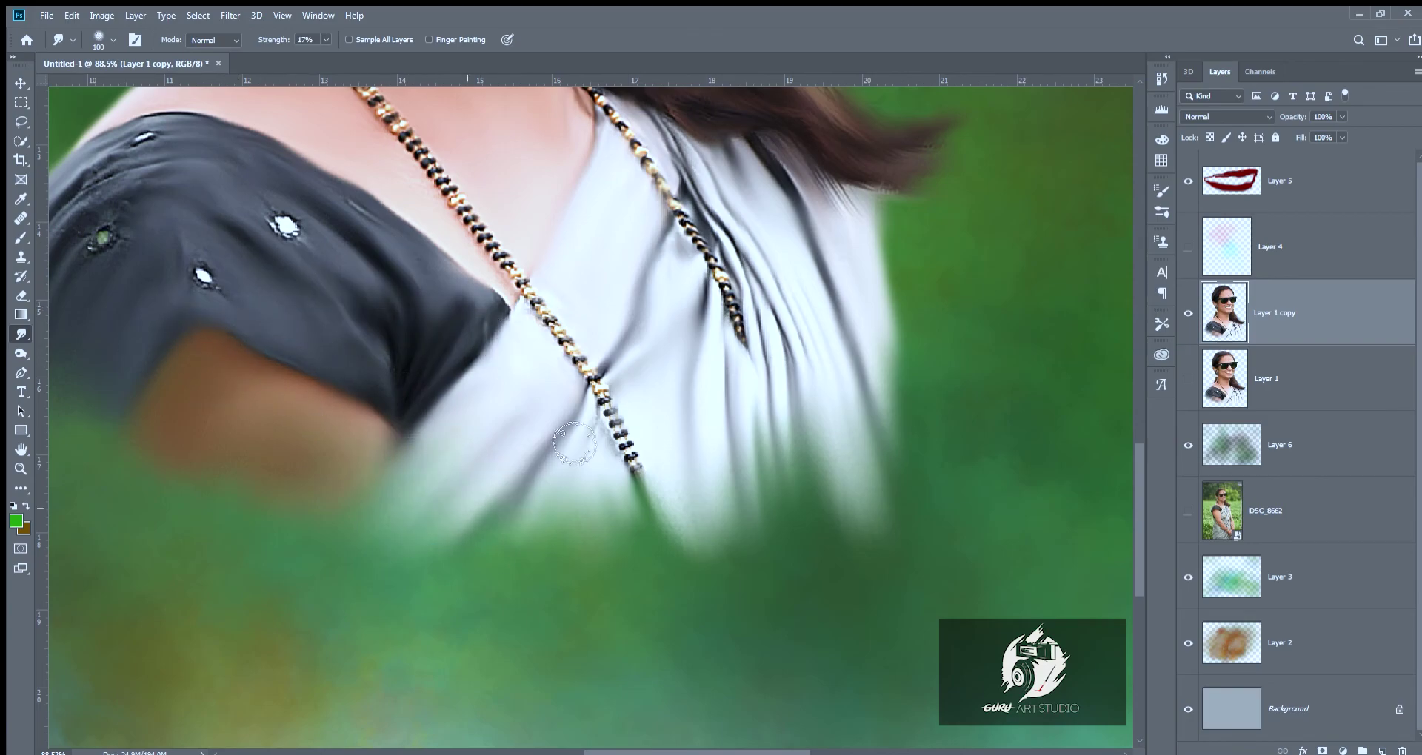
scroll(602, 320, "down", 1)
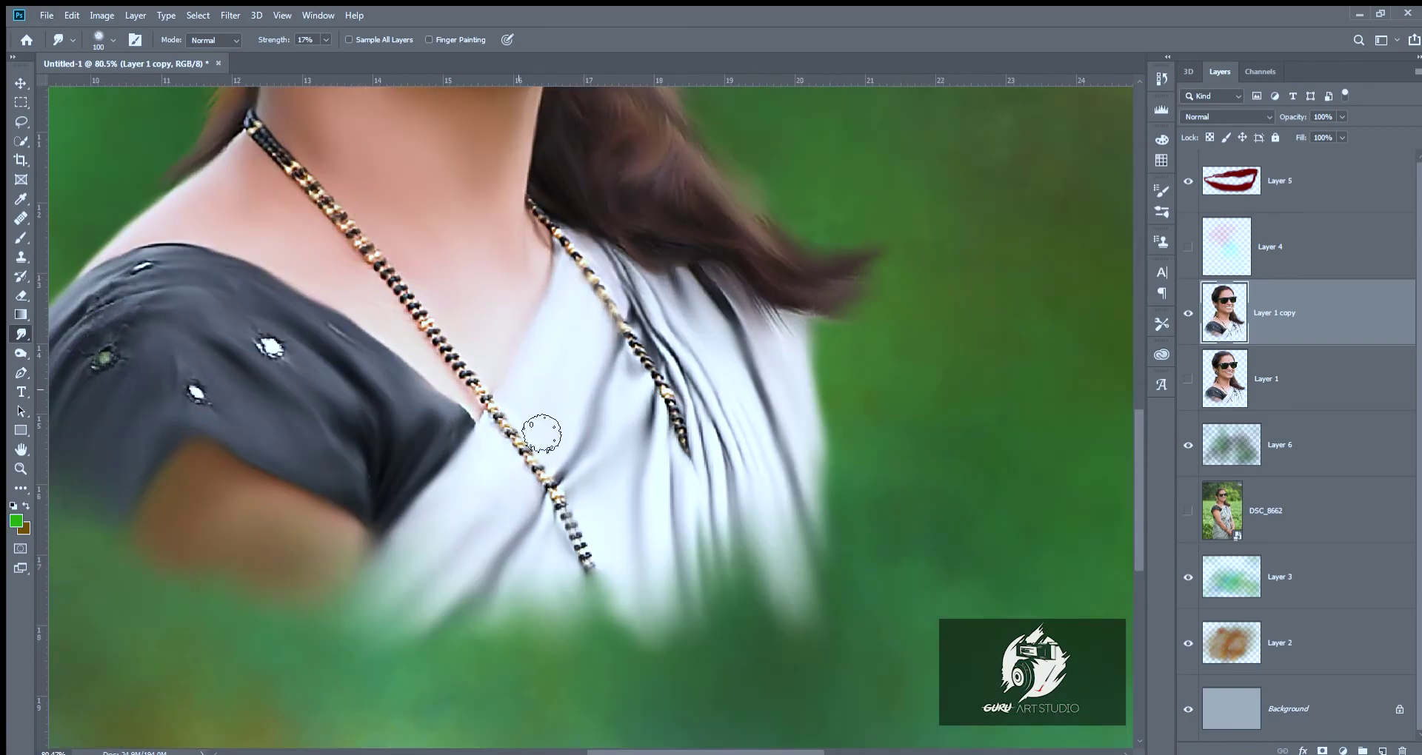
scroll(542, 433, "down", 5)
Smudge around the lips with a size-30 brush and erase stray strokes on the portrait.
key("i")
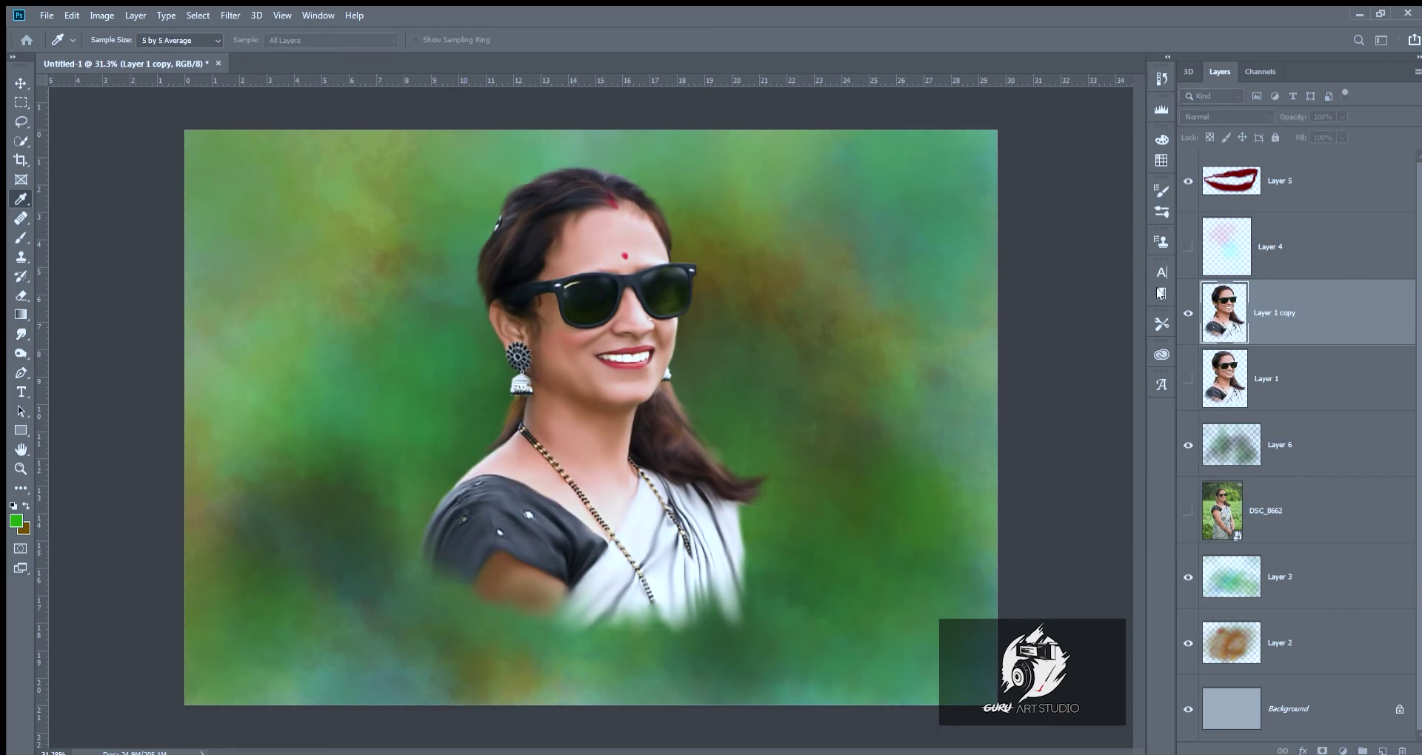
scroll(600, 348, "up", 3)
scroll(600, 348, "up", 2)
scroll(717, 370, "up", 3)
key("bracketleft")
key("bracketleft")
key("bracketleft")
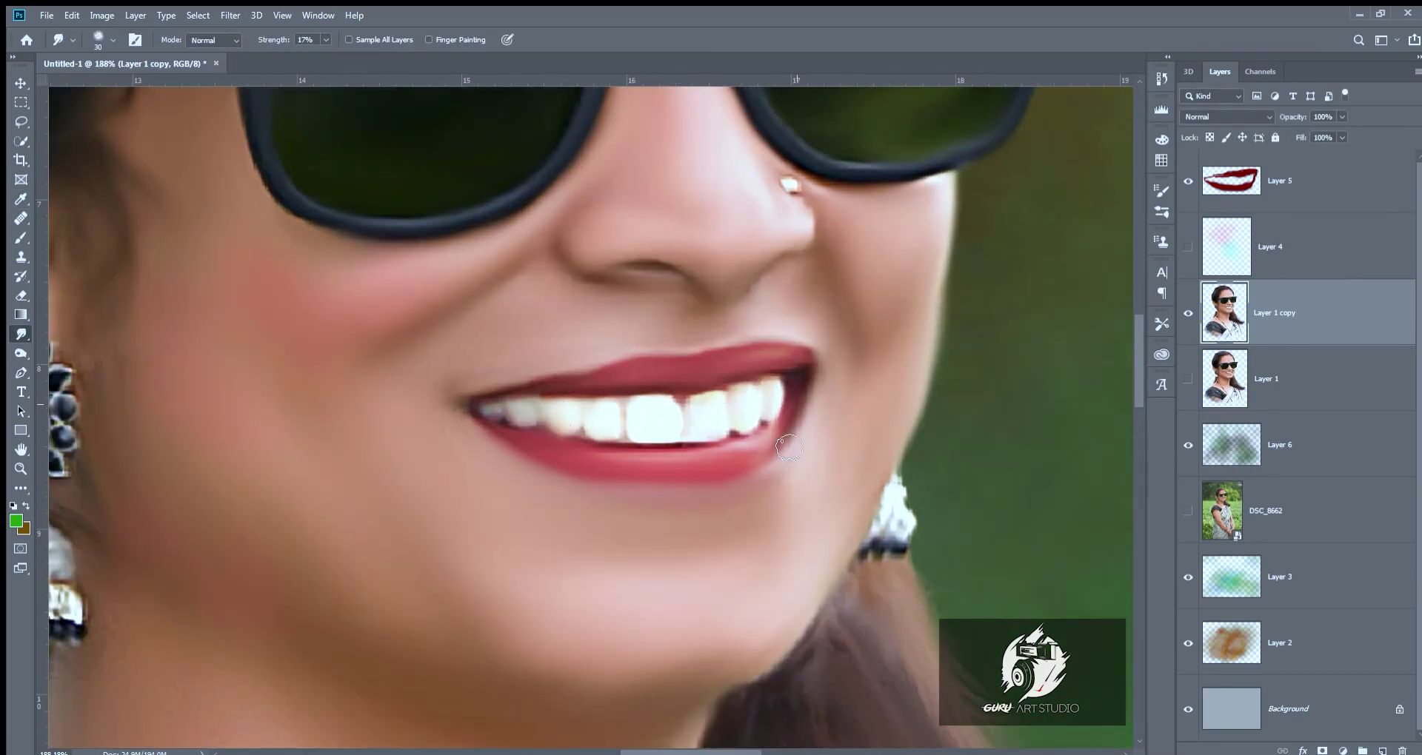
scroll(713, 476, "down", 5)
scroll(714, 460, "down", 1)
scroll(724, 428, "up", 5)
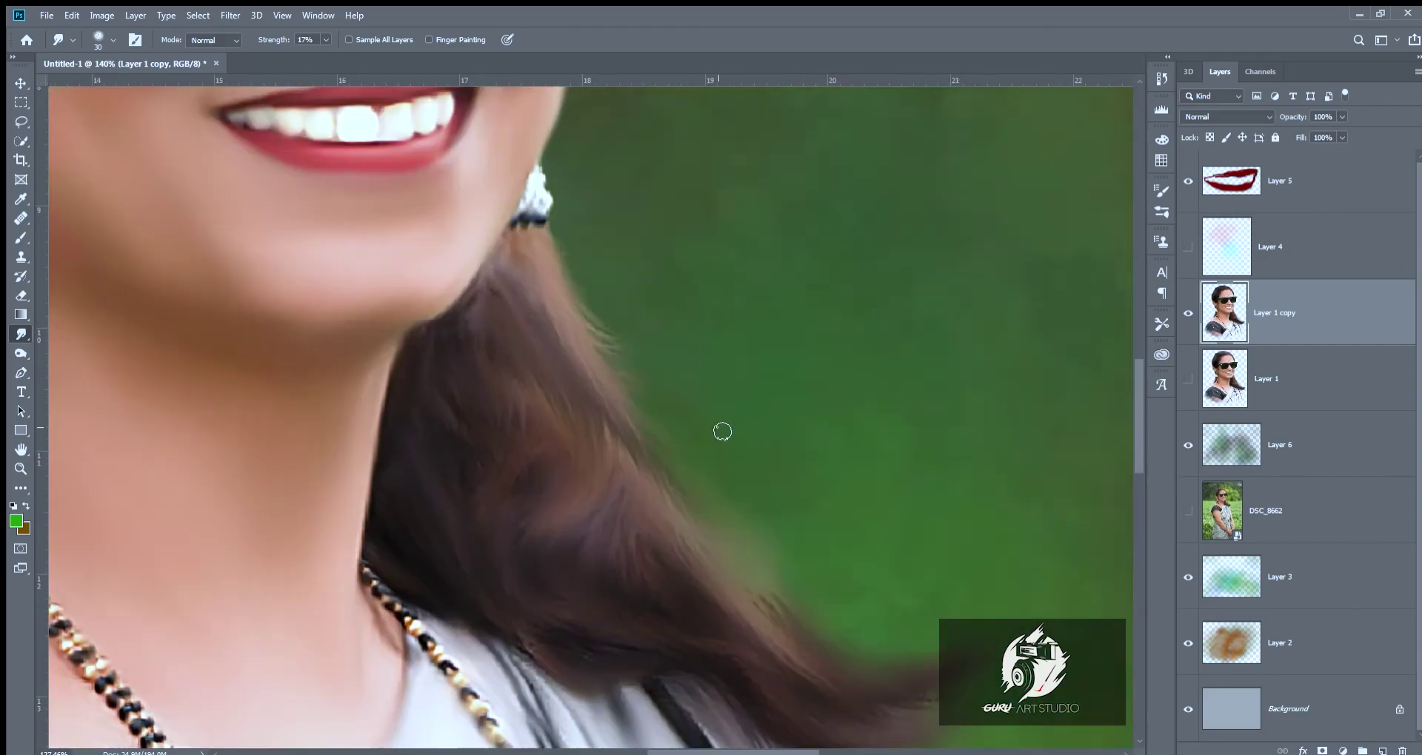
scroll(687, 433, "down", 4)
key("e")
scroll(736, 438, "up", 2)
scroll(797, 501, "down", 5)
scroll(752, 464, "up", 4)
scroll(472, 428, "down", 3)
key("ctrl+j")
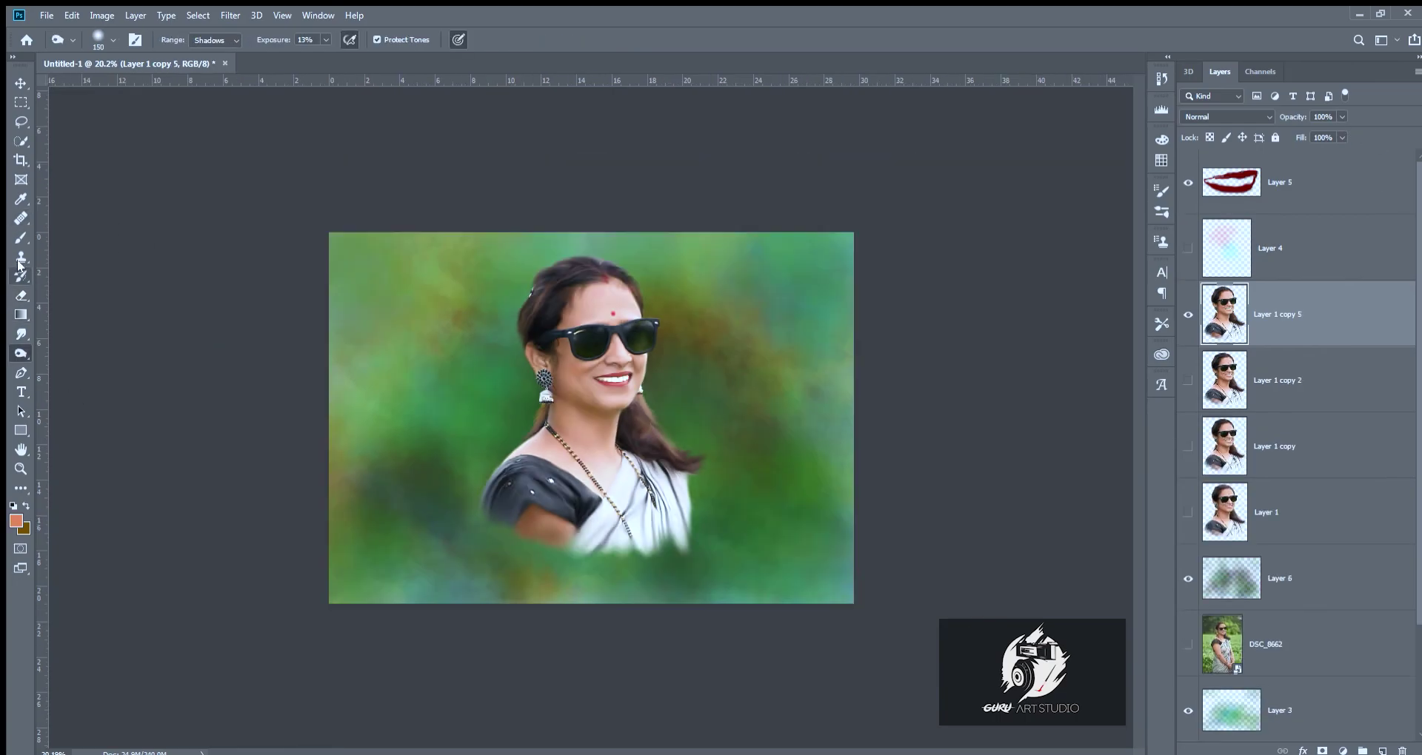
Smudge the duplicated portrait's white blouse edge down into the green foreground.
left_click(21, 334)
scroll(474, 563, "up", 4)
scroll(343, 454, "down", 2)
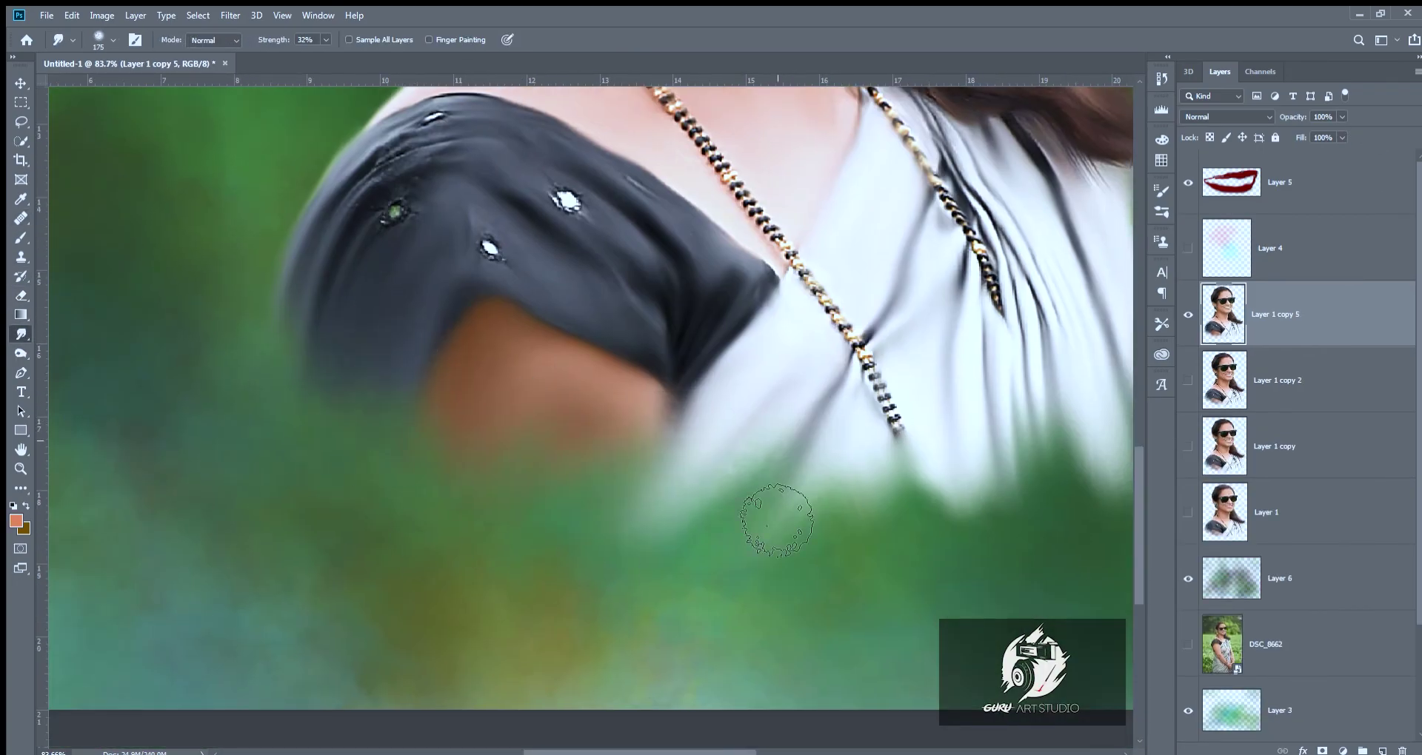
scroll(778, 508, "right", 5)
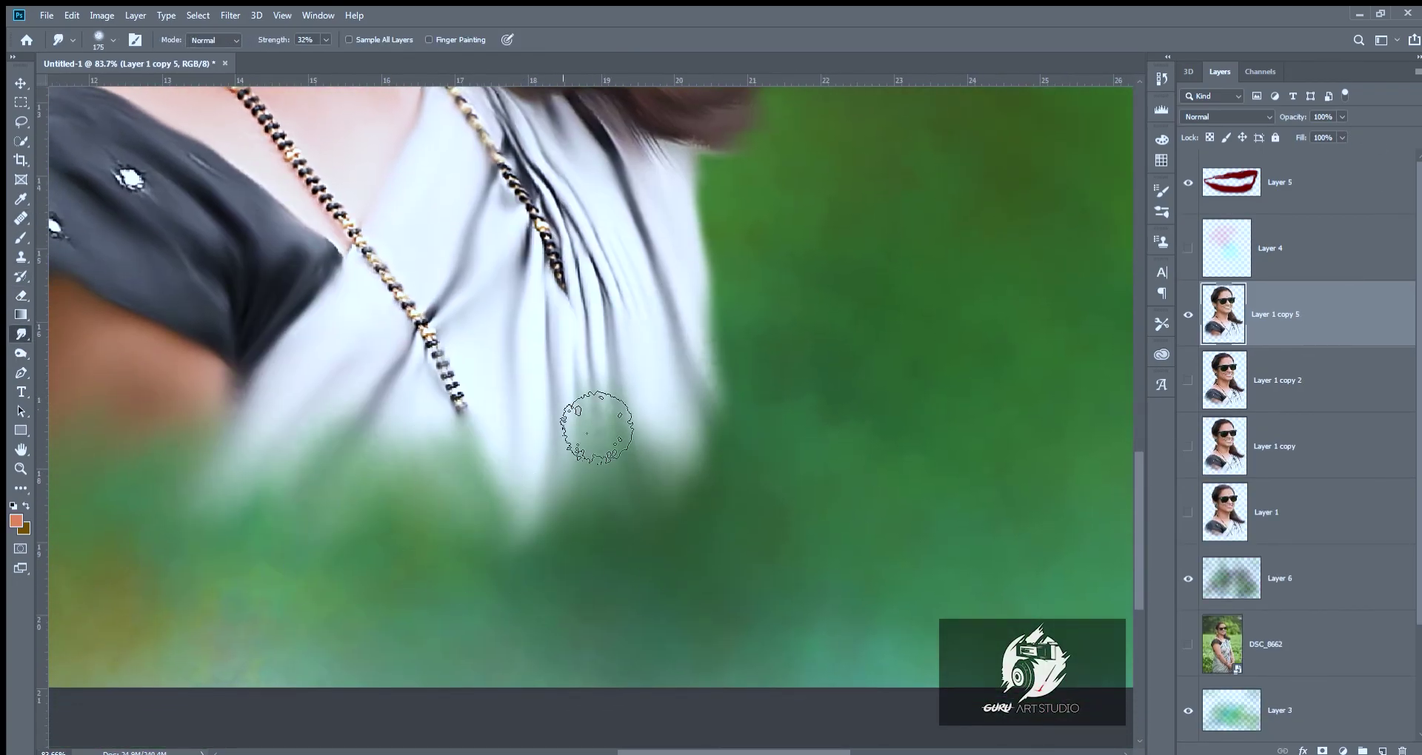
left_click_drag(587, 422, 483, 582)
scroll(694, 619, "down", 5)
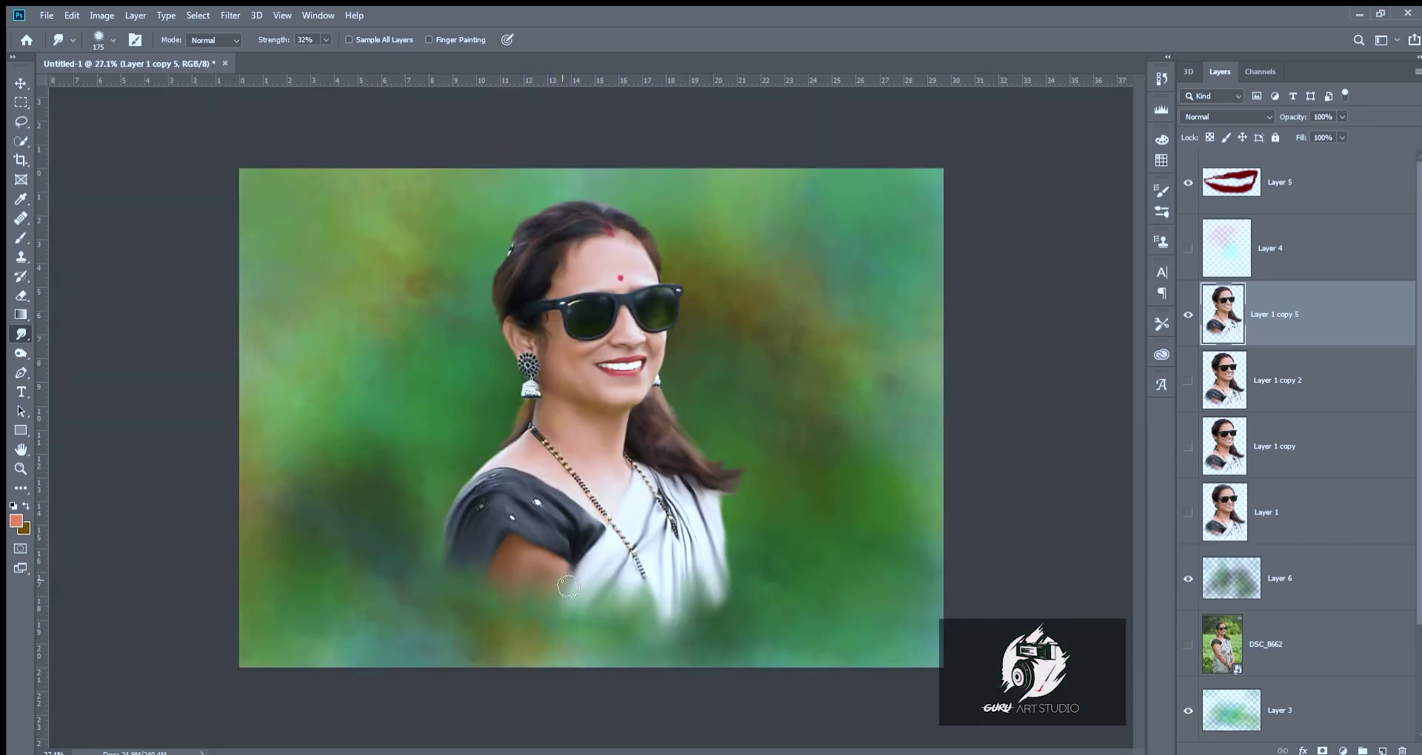
scroll(568, 588, "up", 3)
scroll(854, 549, "down", 3)
scroll(740, 533, "down", 2)
scroll(656, 527, "up", 1)
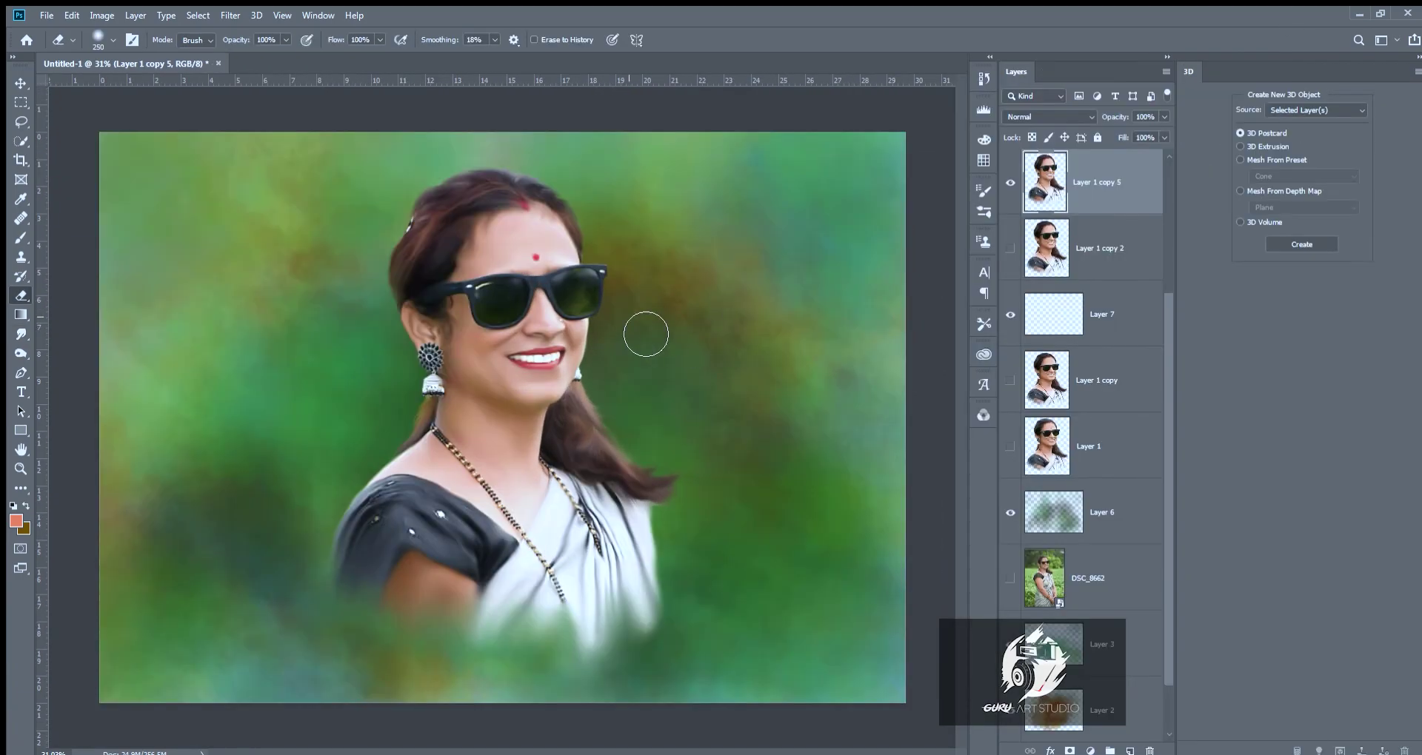
Add Overlay Layer 9, then paint warm orange on Layer 7 at 73% opacity.
key("ctrl+shift+alt+n")
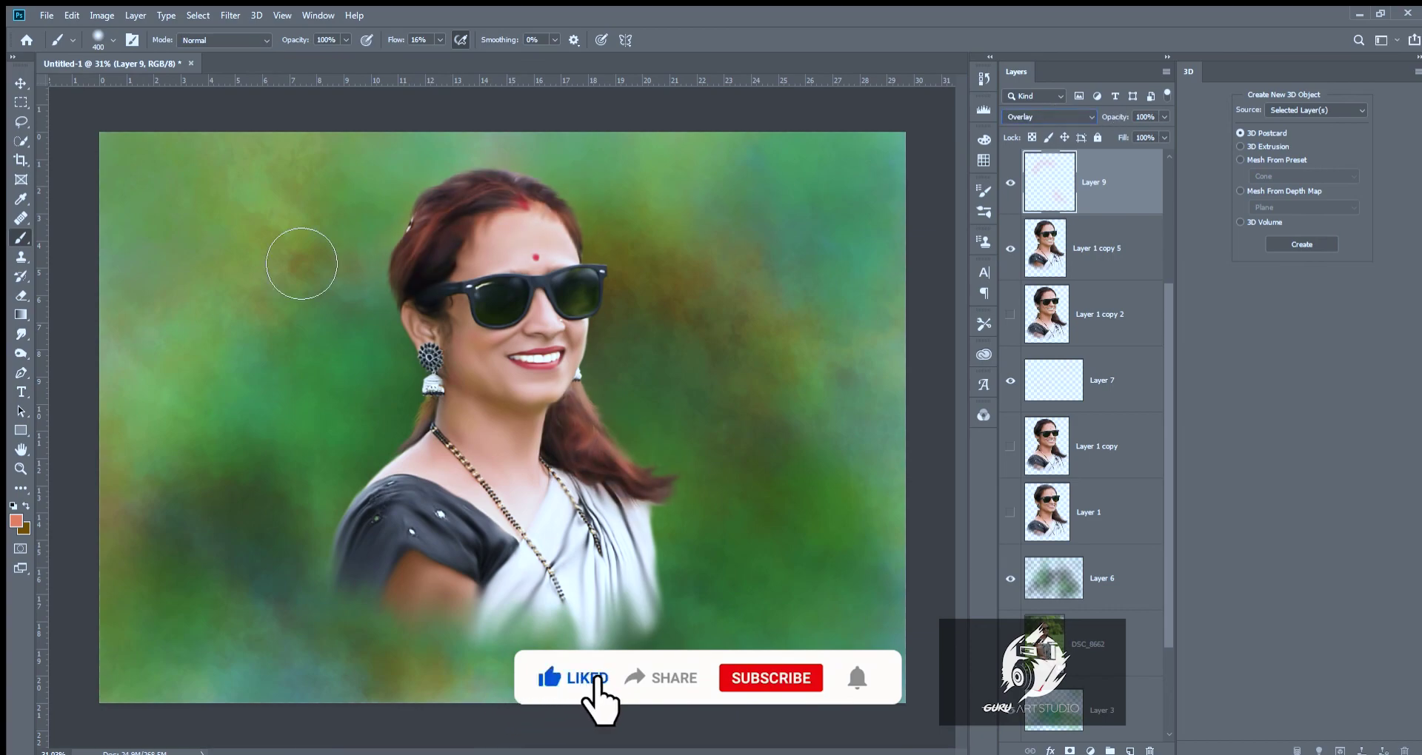
key("e")
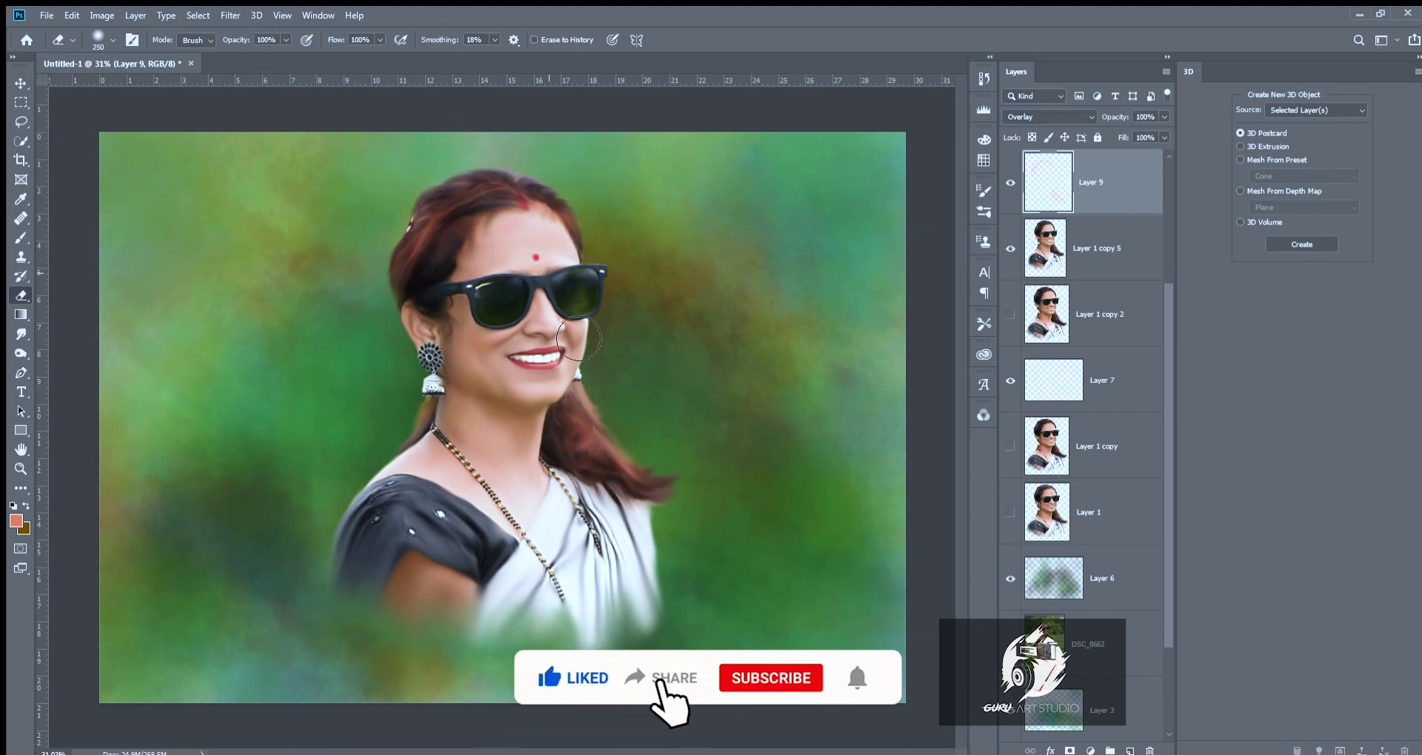
left_click(1102, 374)
key("b")
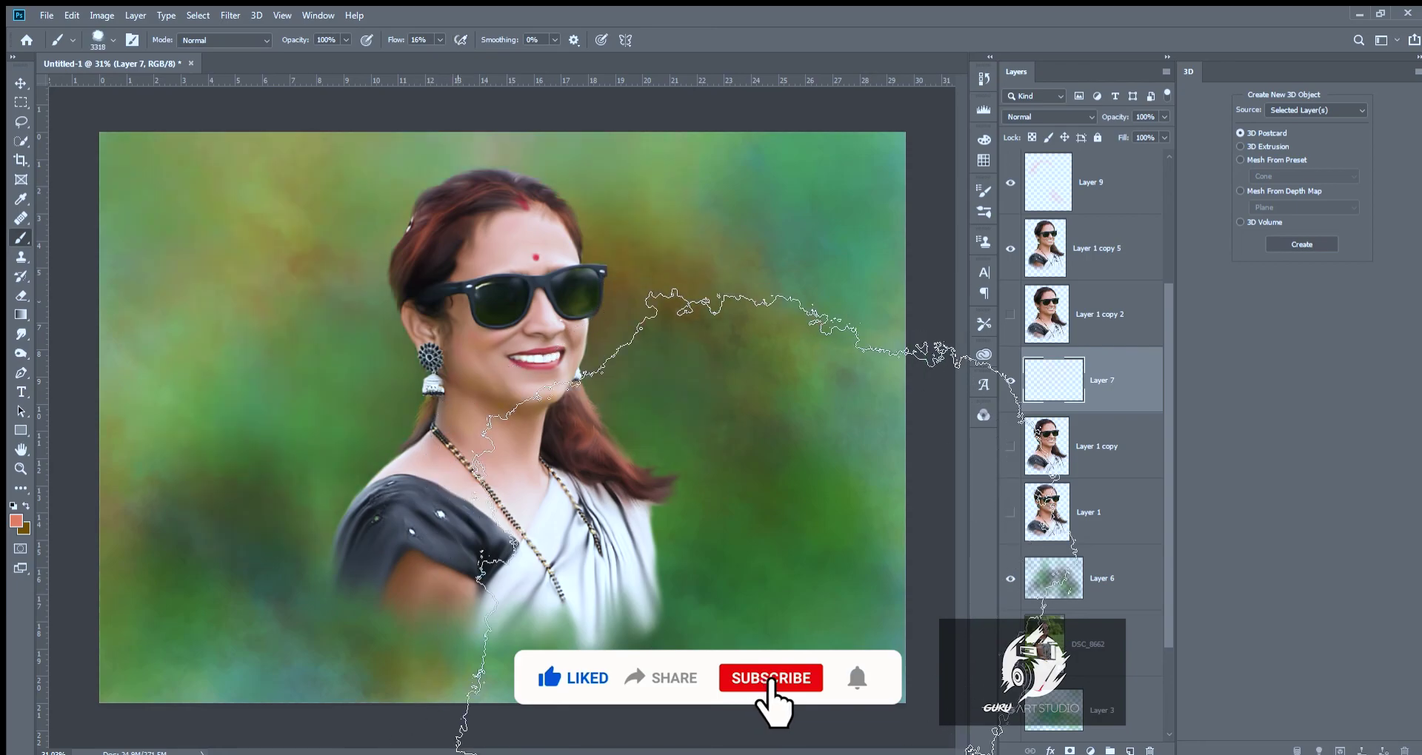
key("bracketleft")
key("bracketleft")
left_click_drag(681, 474, 637, 415)
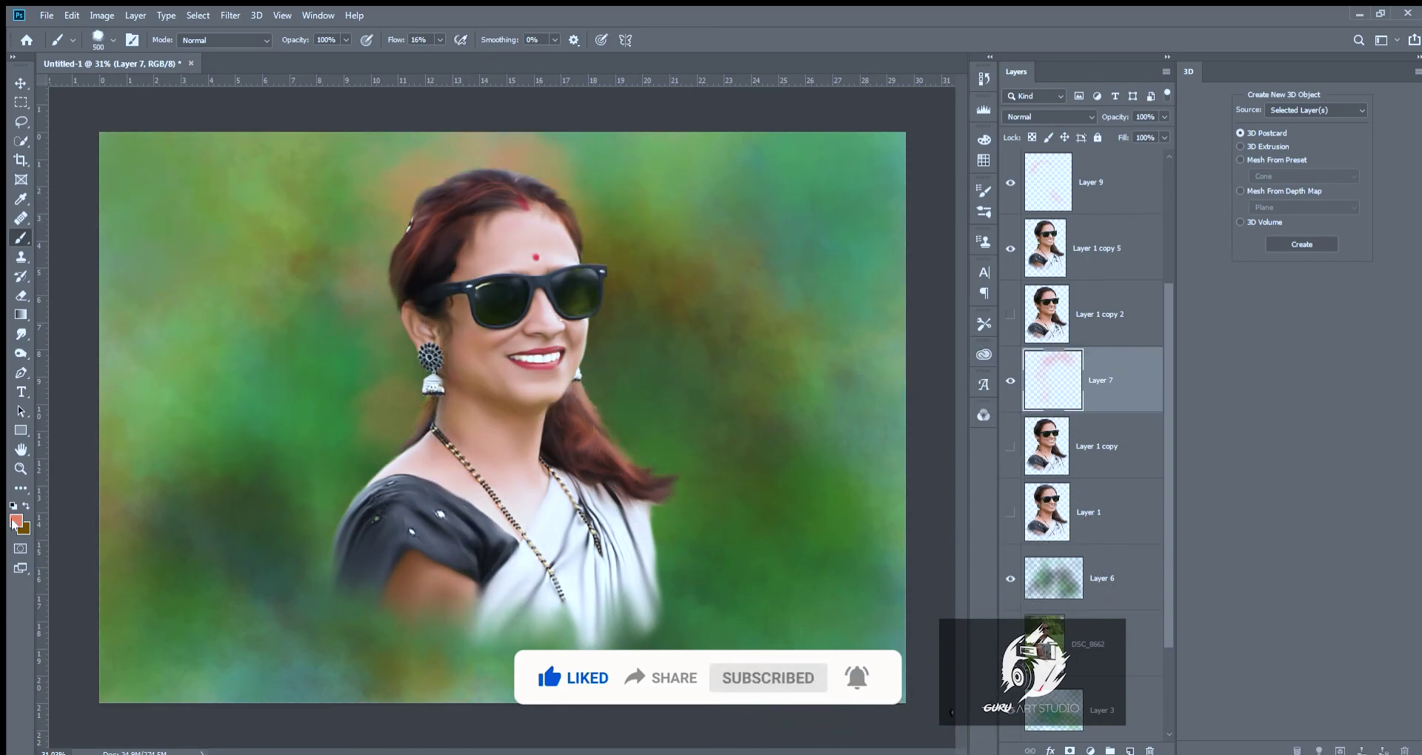
left_click_drag(445, 244, 578, 600)
key("ctrl+minus")
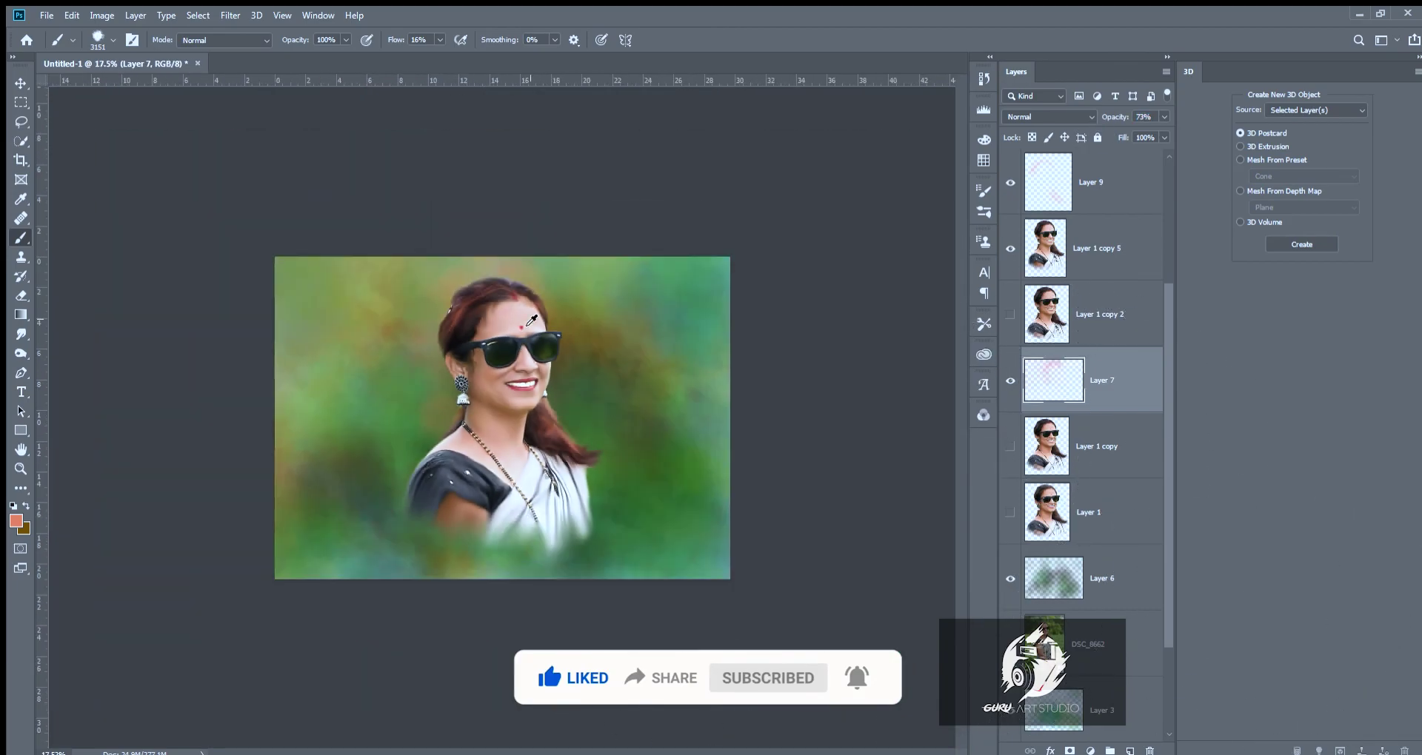